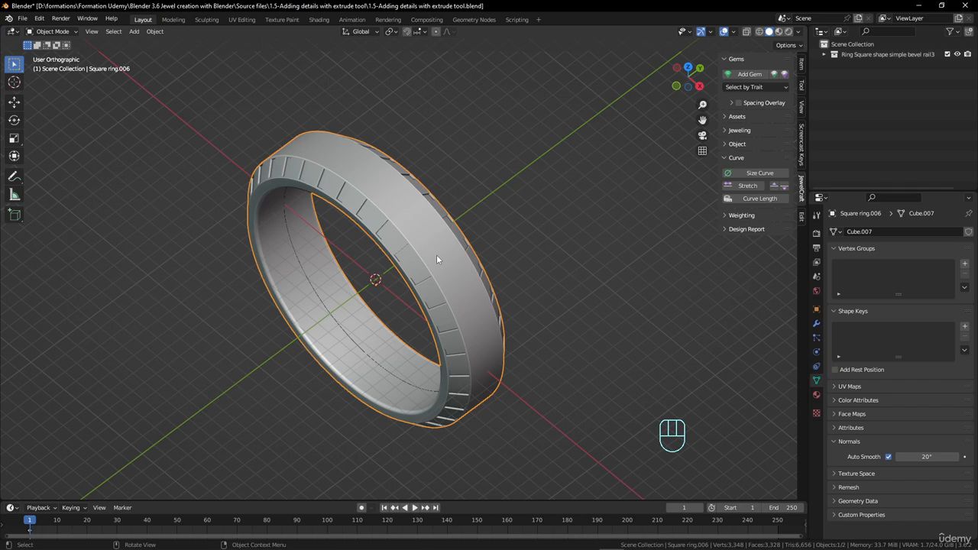
Enter Edit Mode on the ring with its upper cross-section edges selected and turn on proportional editing
{"action": "middle_click_drag", "start_coordinate": [430, 256], "coordinate": [536, 267]}
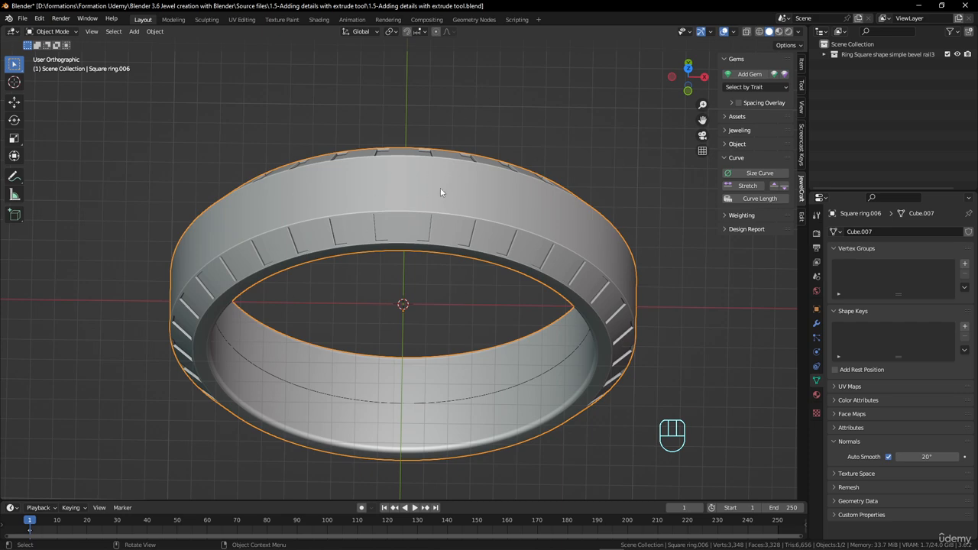
{"action": "key", "text": "Tab"}
{"action": "middle_click_drag", "start_coordinate": [403, 171], "coordinate": [425, 312]}
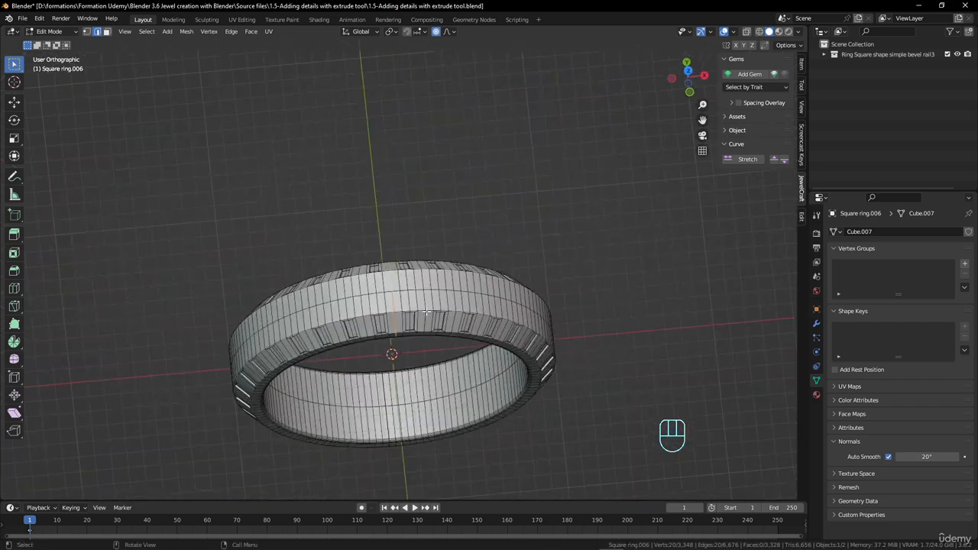
{"action": "key", "text": "KP_7"}
{"action": "scroll", "coordinate": [381, 367], "scroll_direction": "up", "scroll_amount": 3}
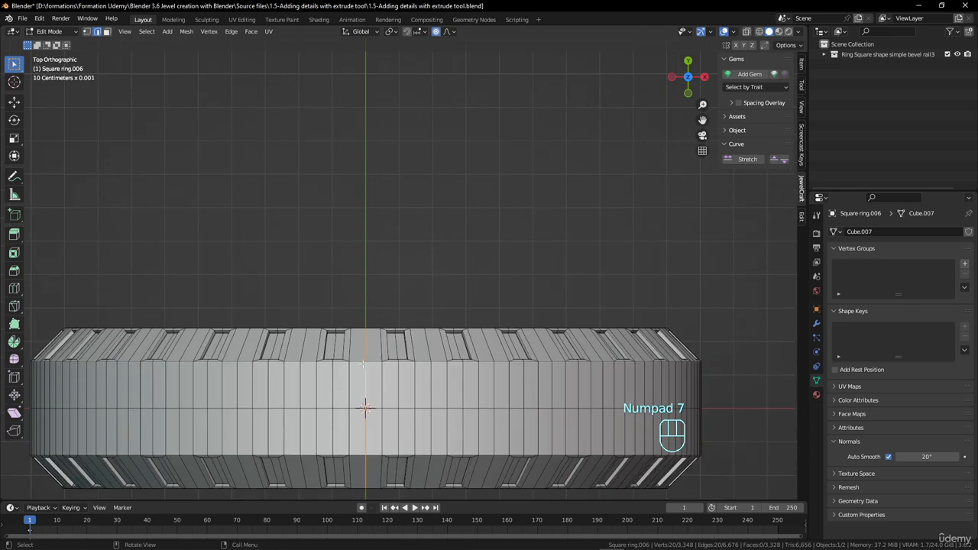
{"action": "scroll", "coordinate": [424, 361], "scroll_direction": "down", "scroll_amount": 4}
{"action": "middle_click_drag", "start_coordinate": [424, 361], "coordinate": [406, 255]}
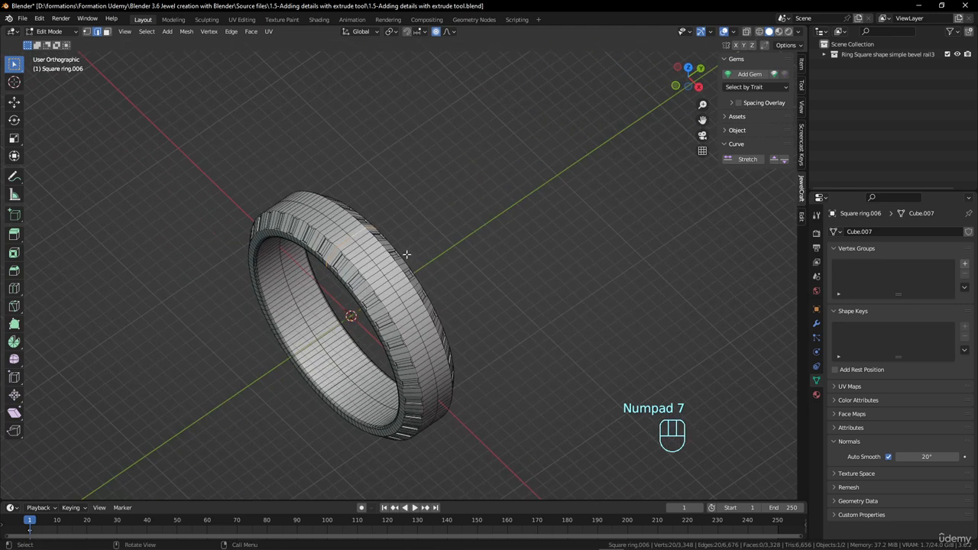
{"action": "left_click", "coordinate": [450, 33]}
{"action": "mouse_move", "coordinate": [402, 238]}
{"action": "middle_mouse_down"}
{"action": "mouse_move", "coordinate": [421, 251]}
{"action": "mouse_move", "coordinate": [423, 237]}
{"action": "mouse_move", "coordinate": [415, 239]}
{"action": "middle_mouse_up"}
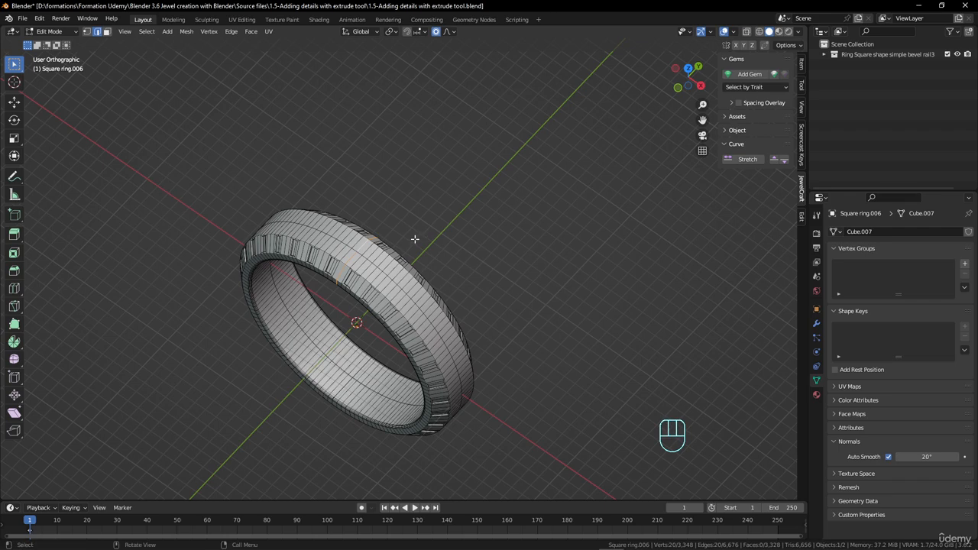
{"action": "left_click", "coordinate": [437, 31]}
{"action": "key", "text": "s"}
{"action": "key", "text": "y"}
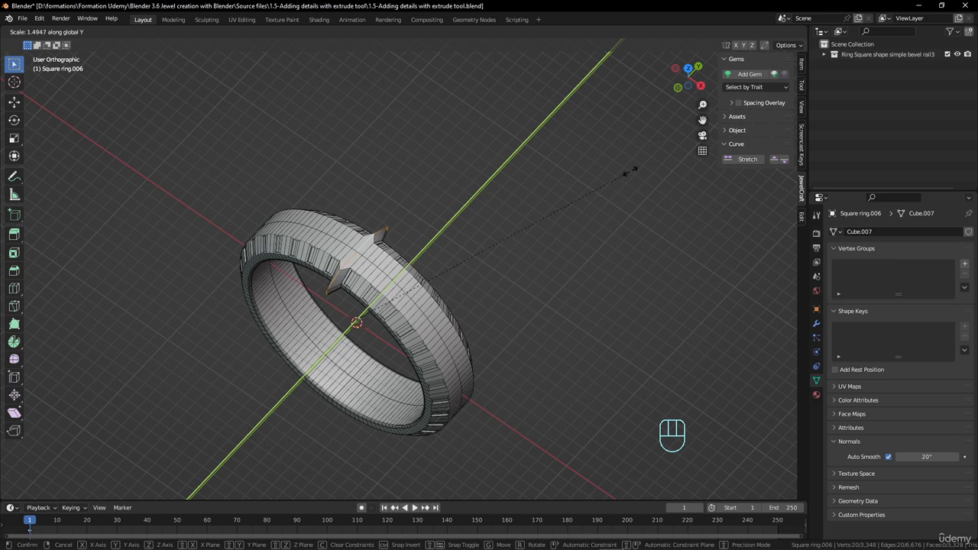
{"action": "key", "text": "Escape"}
{"action": "left_click", "coordinate": [437, 32]}
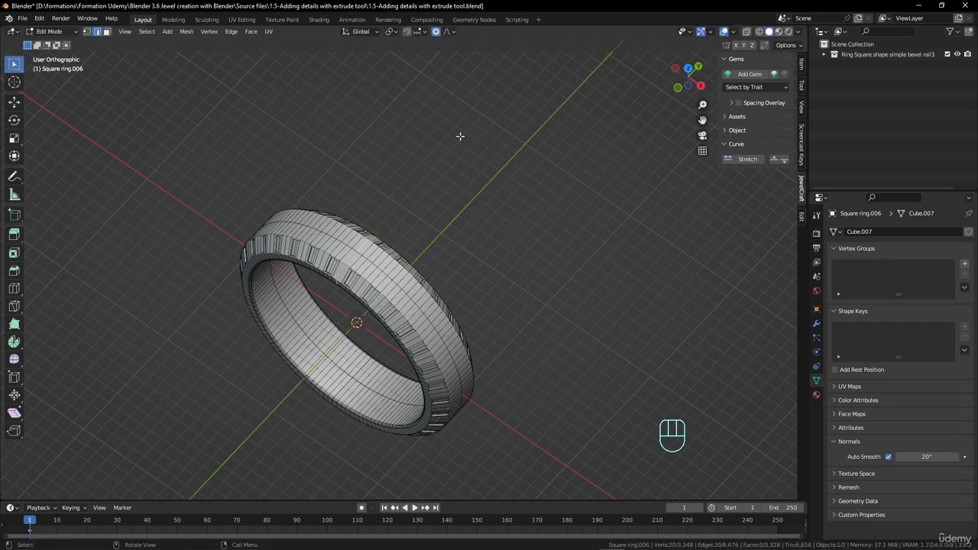
Try scaling the selected upper edges along Y by about 2.28 with smooth proportional editing at a size of about 15.9
{"action": "key", "text": "s"}
{"action": "key", "text": "y"}
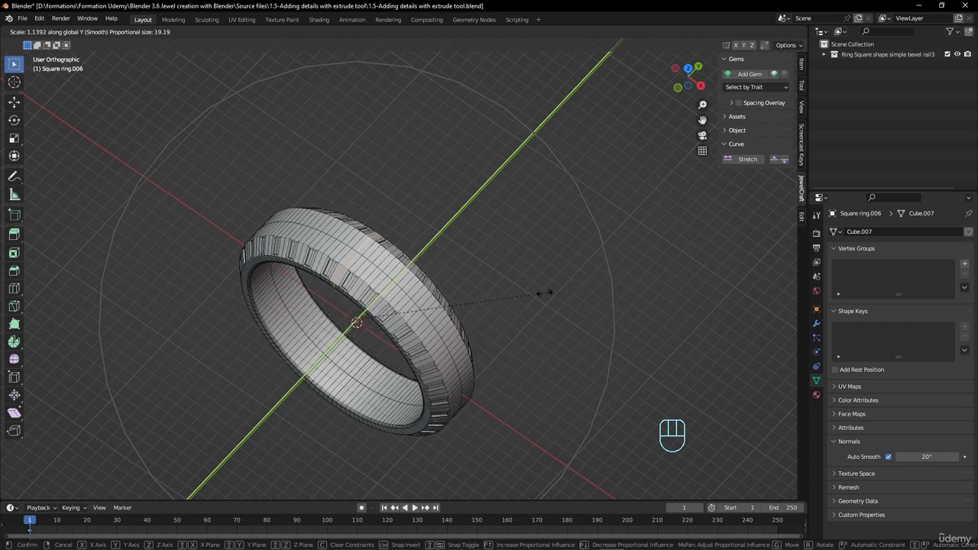
{"action": "scroll", "coordinate": [579, 289], "scroll_direction": "up", "scroll_amount": 5}
{"action": "scroll", "coordinate": [579, 289], "scroll_direction": "down", "scroll_amount": 5}
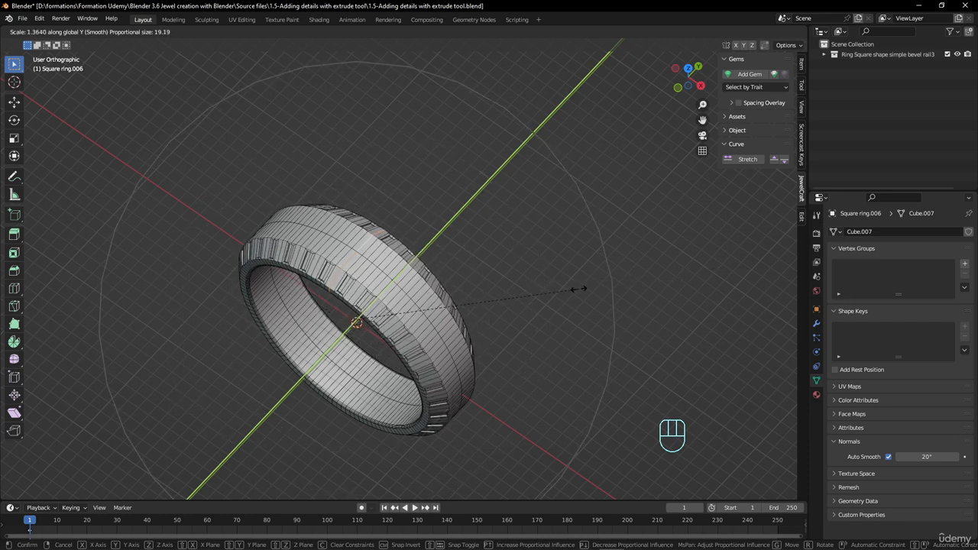
{"action": "scroll", "coordinate": [578, 288], "scroll_direction": "up", "scroll_amount": 13}
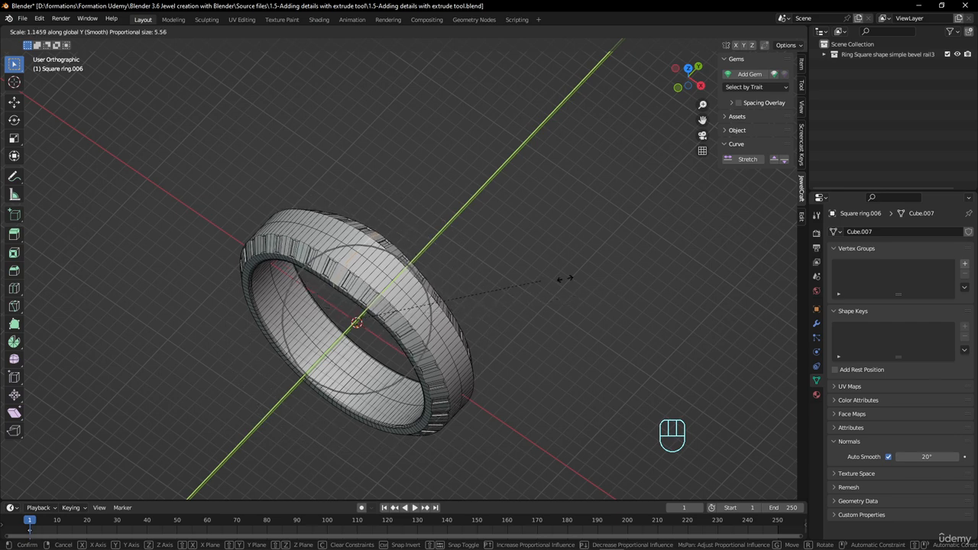
{"action": "scroll", "coordinate": [670, 285], "scroll_direction": "down", "scroll_amount": 10}
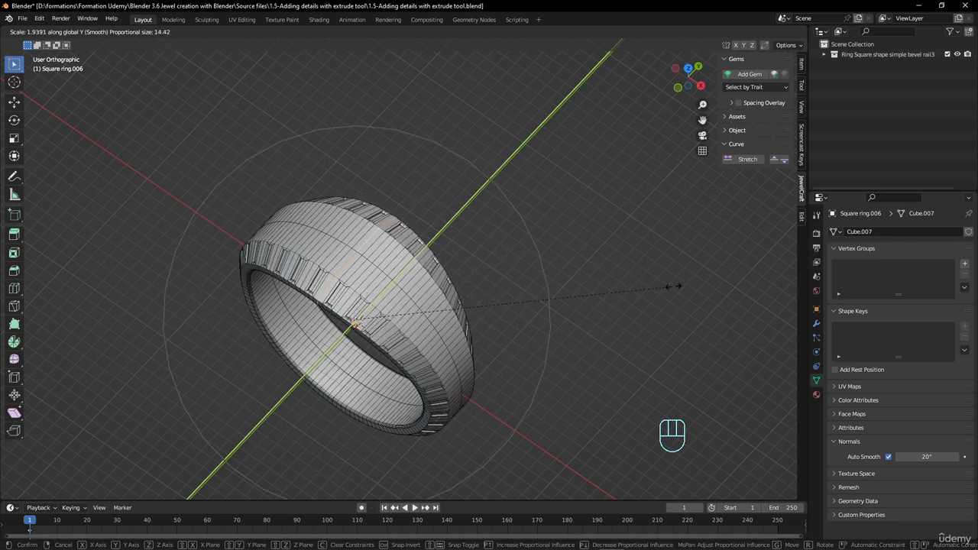
{"action": "scroll", "coordinate": [670, 285], "scroll_direction": "up", "scroll_amount": 2}
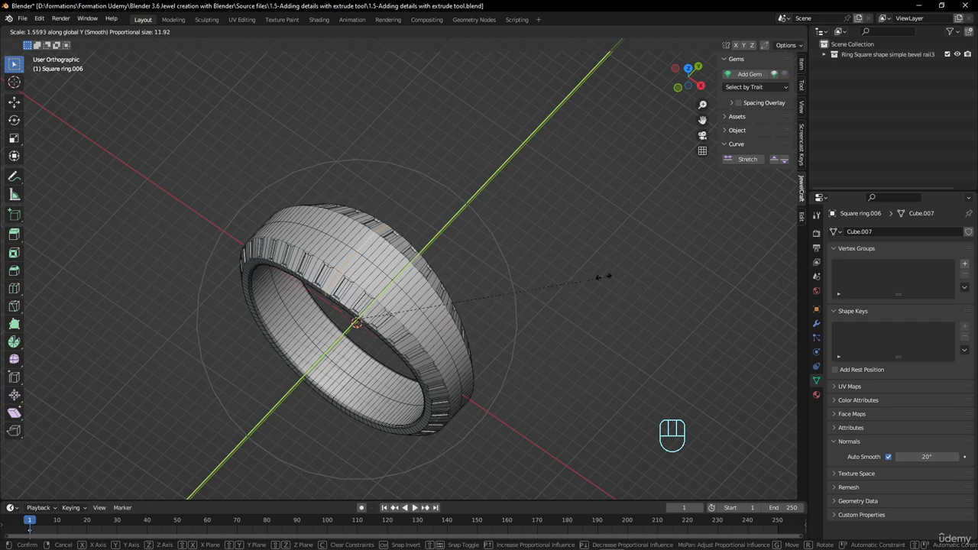
{"action": "scroll", "coordinate": [604, 279], "scroll_direction": "down", "scroll_amount": 2}
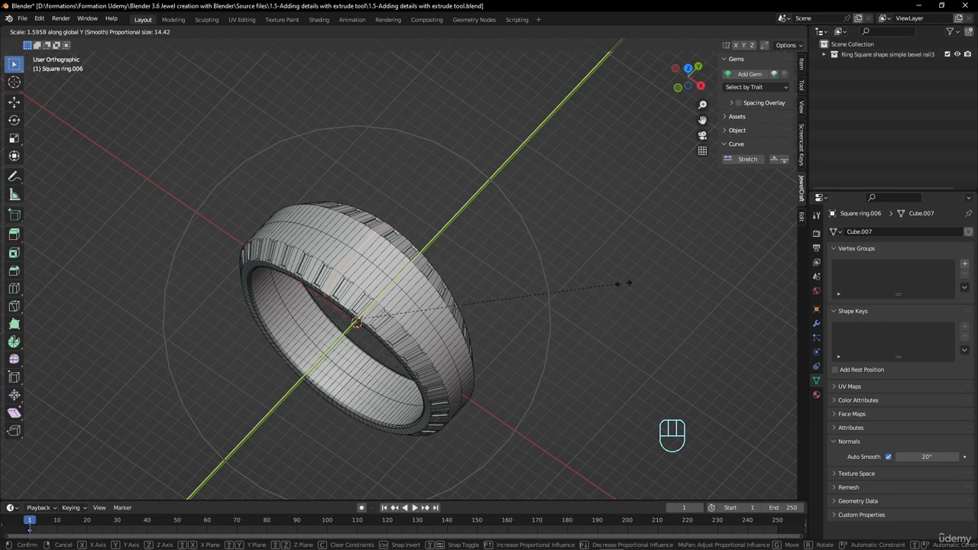
{"action": "scroll", "coordinate": [688, 278], "scroll_direction": "down", "scroll_amount": 2}
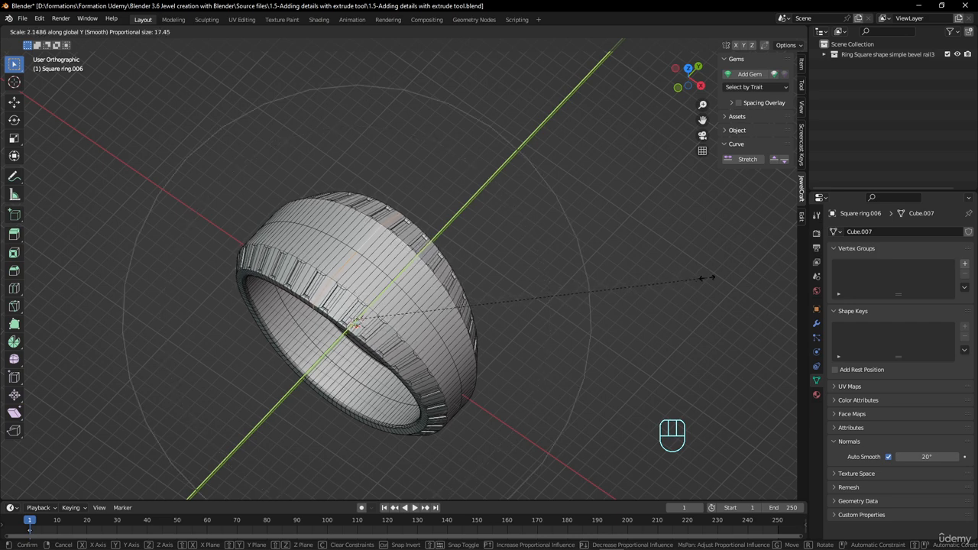
{"action": "scroll", "coordinate": [697, 275], "scroll_direction": "up", "scroll_amount": 1}
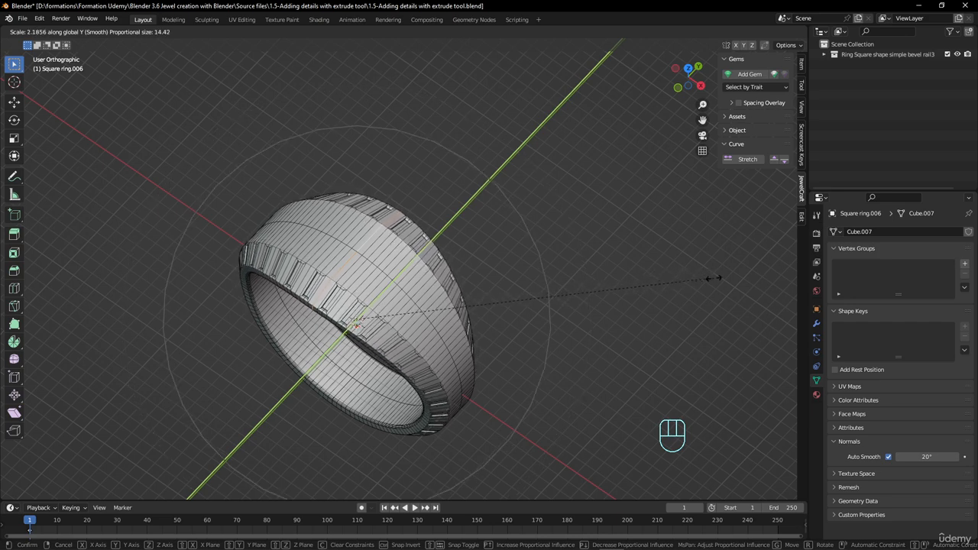
{"action": "left_click", "coordinate": [718, 279]}
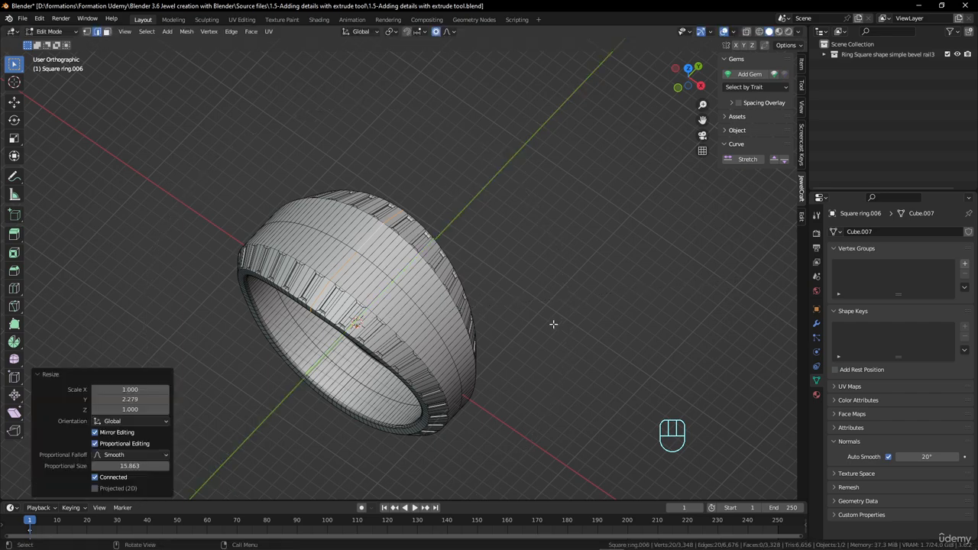
Check the widened ring in Object Mode and undo the last proportional scaling
{"action": "key", "text": "Tab"}
{"action": "middle_click_drag", "start_coordinate": [554, 324], "coordinate": [549, 163]}
{"action": "key", "text": "ctrl+z"}
{"action": "key", "text": "ctrl+z"}
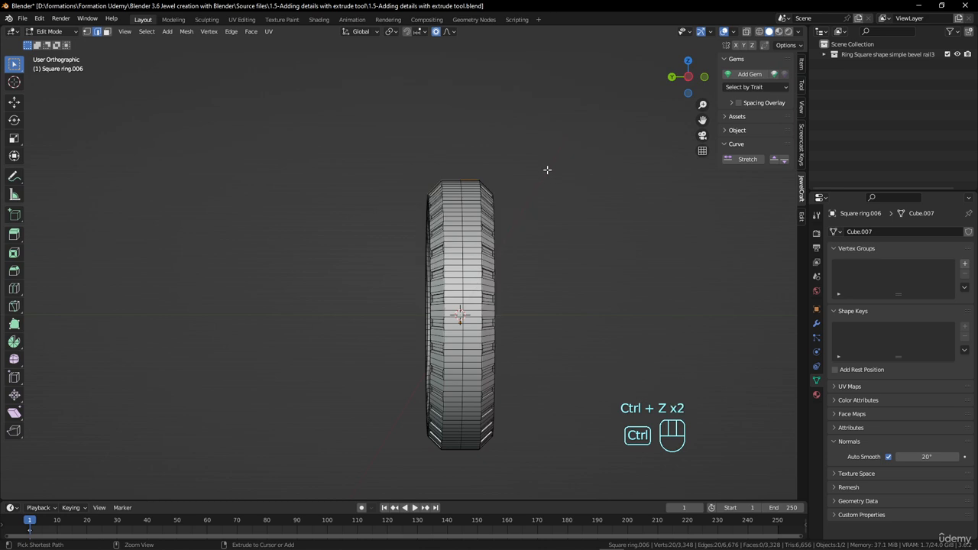
Scale the selected upper edges along Y by about 2.18 with a proportional size of about 23.2, and return to Object Mode
{"action": "key", "text": "s"}
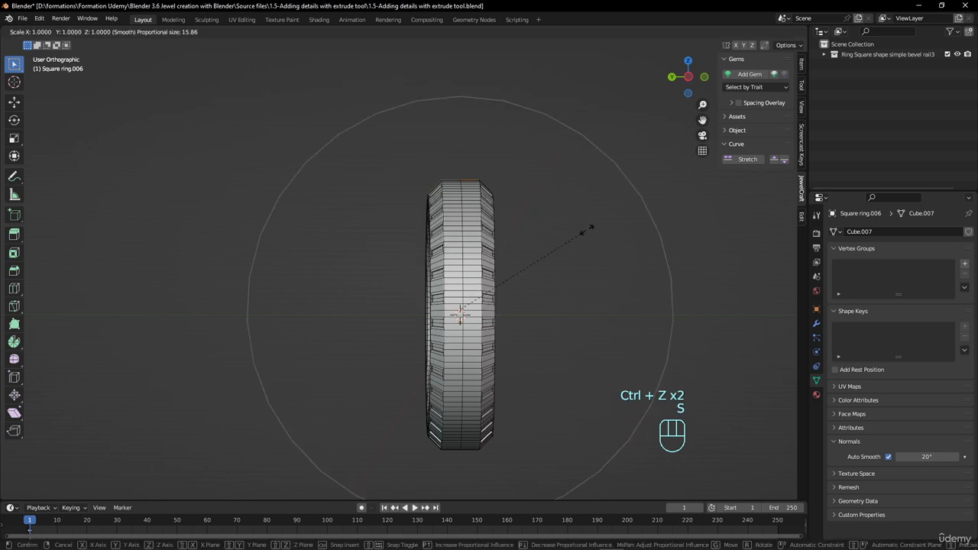
{"action": "key", "text": "y"}
{"action": "scroll", "coordinate": [585, 226], "scroll_direction": "down", "scroll_amount": 5}
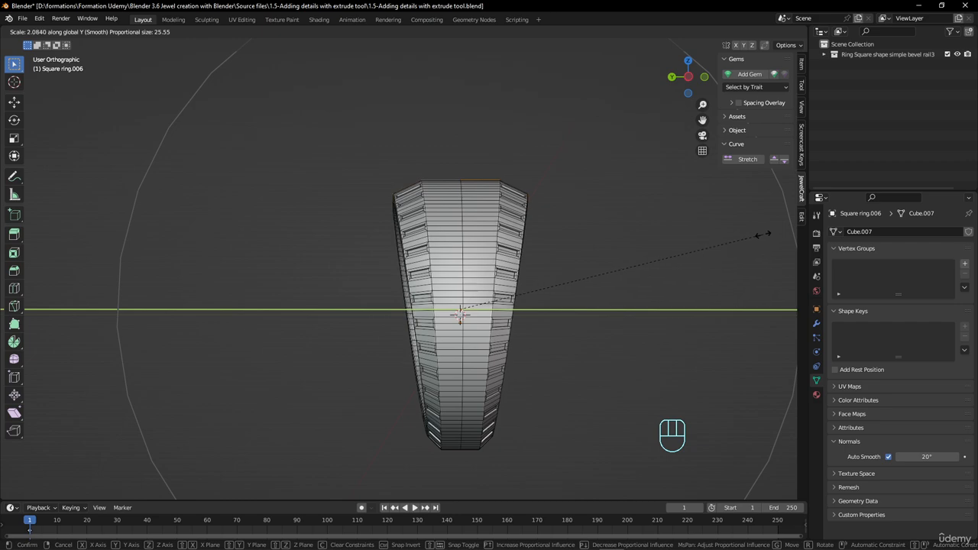
{"action": "scroll", "coordinate": [764, 236], "scroll_direction": "up", "scroll_amount": 2}
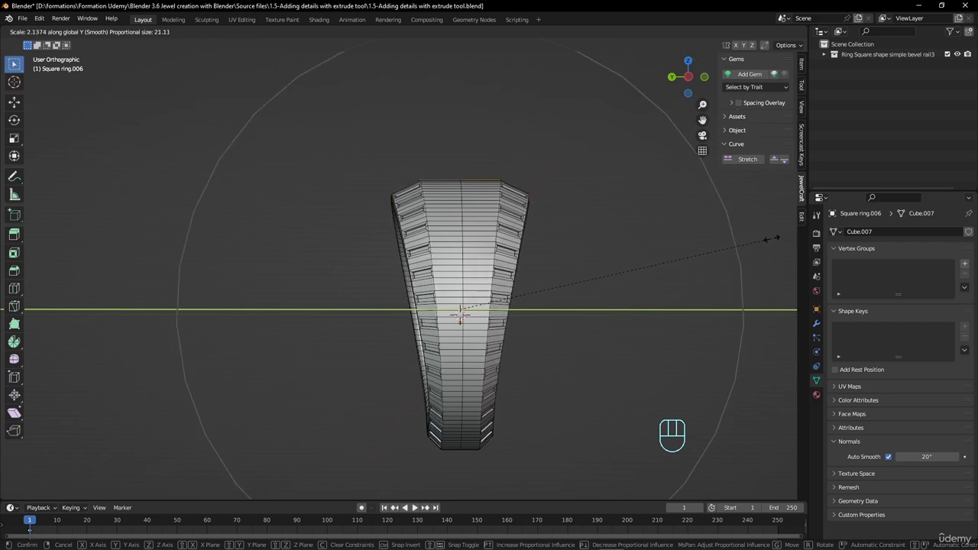
{"action": "scroll", "coordinate": [772, 238], "scroll_direction": "down", "scroll_amount": 2}
{"action": "scroll", "coordinate": [773, 239], "scroll_direction": "up", "scroll_amount": 1}
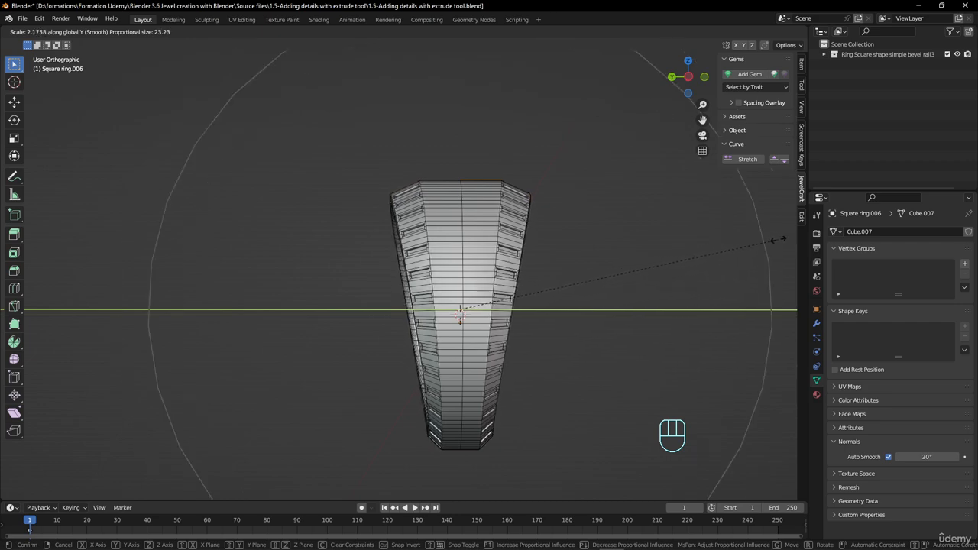
{"action": "left_click", "coordinate": [778, 239]}
{"action": "middle_click_drag", "start_coordinate": [687, 249], "coordinate": [471, 261]}
{"action": "scroll", "coordinate": [511, 331], "scroll_direction": "down", "scroll_amount": 2}
{"action": "key", "text": "Tab"}
Examine the overall shape of the widened ring from the front and from above
{"action": "scroll", "coordinate": [322, 232], "scroll_direction": "up", "scroll_amount": 2}
{"action": "scroll", "coordinate": [321, 227], "scroll_direction": "down", "scroll_amount": 2}
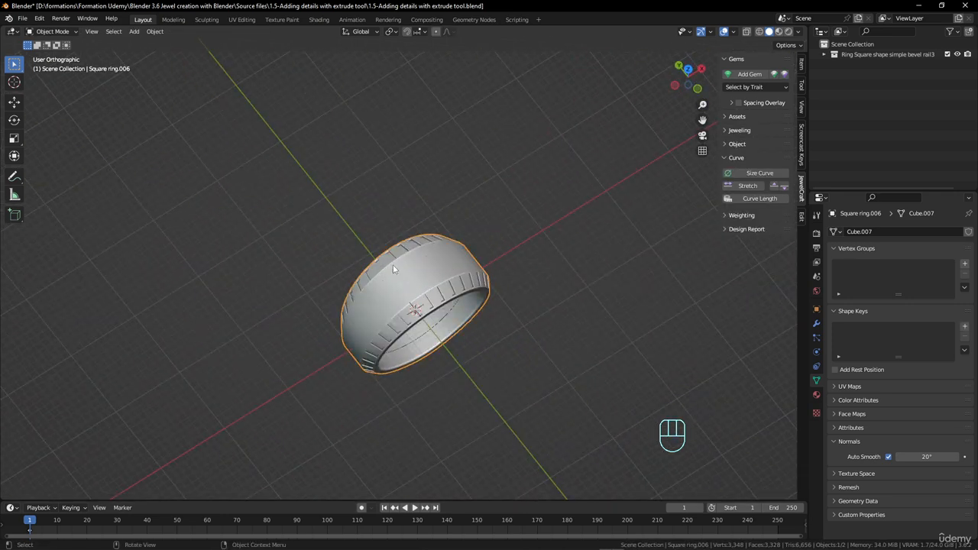
{"action": "middle_click_drag", "start_coordinate": [393, 269], "coordinate": [423, 264]}
{"action": "scroll", "coordinate": [432, 242], "scroll_direction": "up", "scroll_amount": 2}
{"action": "key", "text": "Tab"}
{"action": "scroll", "coordinate": [422, 265], "scroll_direction": "up", "scroll_amount": 2}
{"action": "key", "text": "Tab"}
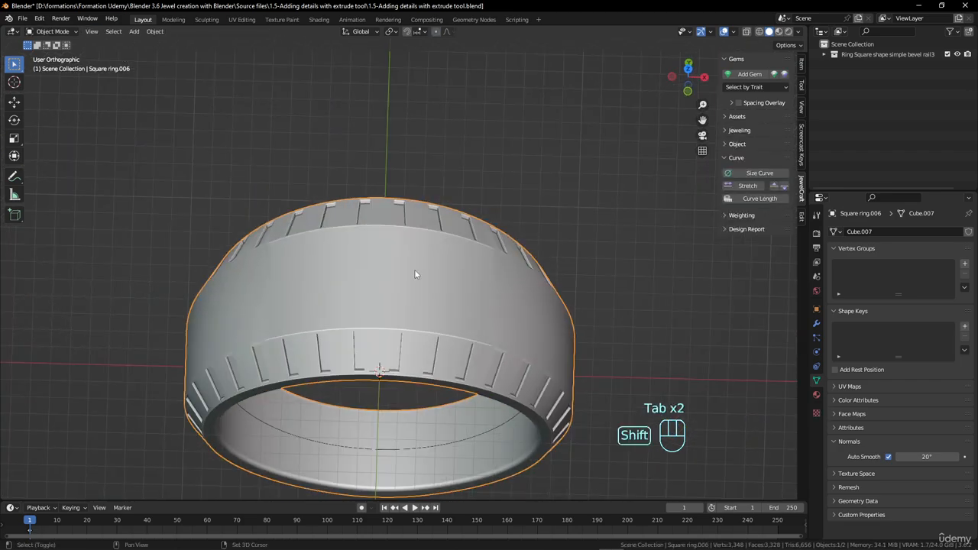
Add a gem with an Oval cut and Citrine as the stone
{"action": "key", "text": "shift+a"}
{"action": "left_click", "coordinate": [750, 74]}
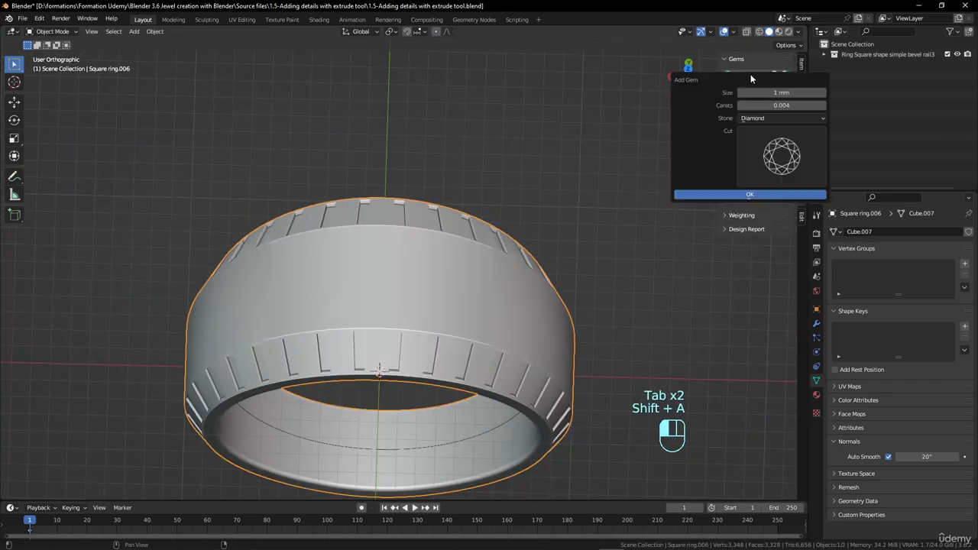
{"action": "left_click", "coordinate": [781, 150]}
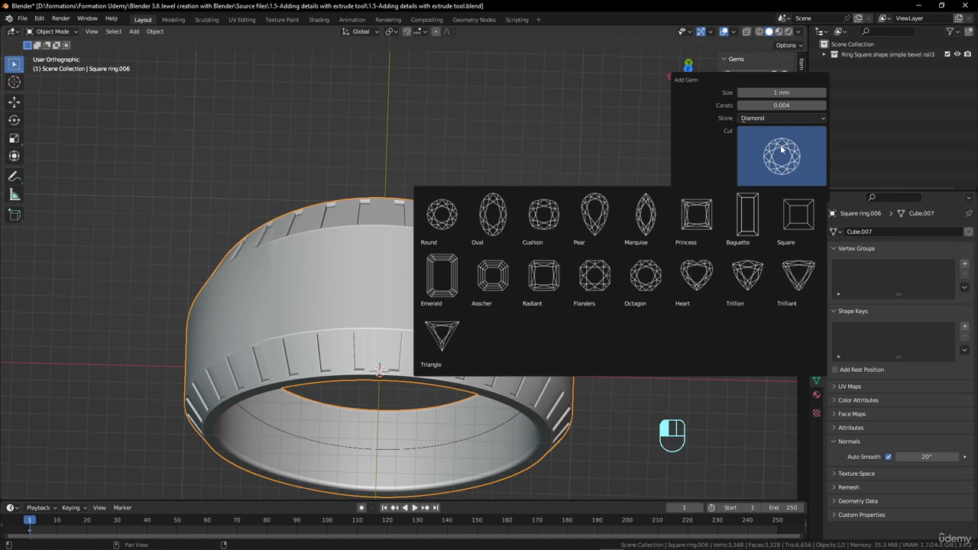
{"action": "left_click", "coordinate": [495, 217]}
{"action": "left_click", "coordinate": [780, 118]}
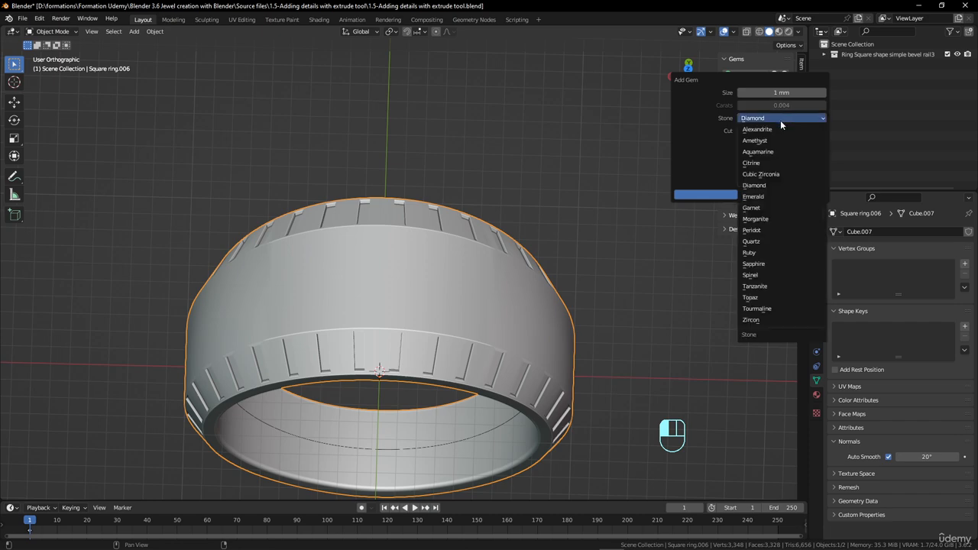
{"action": "left_click", "coordinate": [761, 164]}
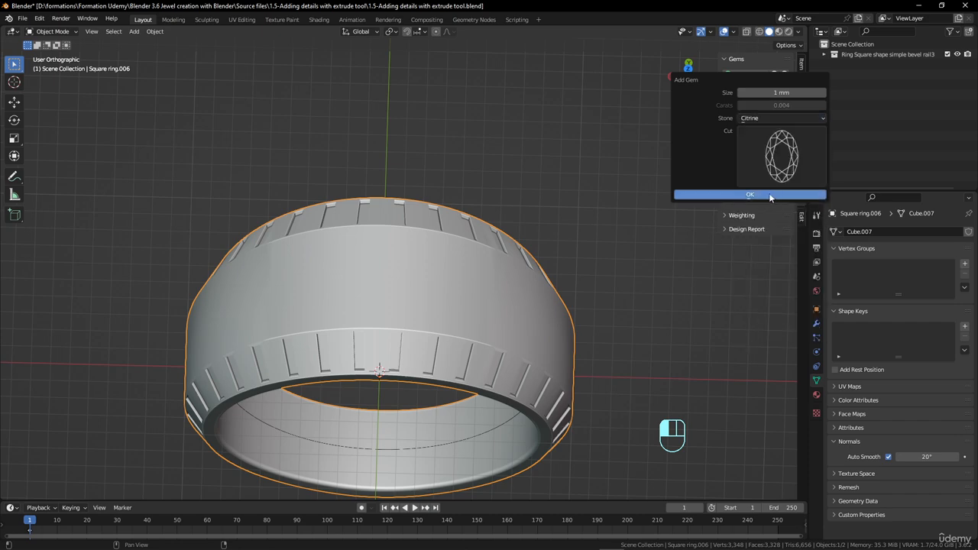
{"action": "left_click", "coordinate": [751, 195]}
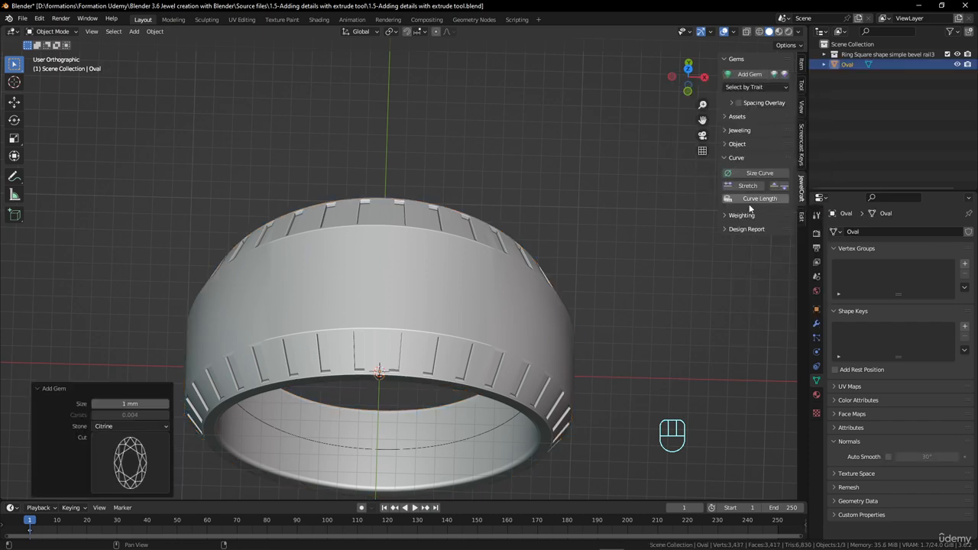
Set the oval gem's size to 7.4 mm, judging its proportions against the ring
{"action": "scroll", "coordinate": [378, 308], "scroll_direction": "down", "scroll_amount": 3}
{"action": "scroll", "coordinate": [377, 308], "scroll_direction": "up", "scroll_amount": 3}
{"action": "middle_click_drag", "start_coordinate": [377, 307], "coordinate": [428, 338]}
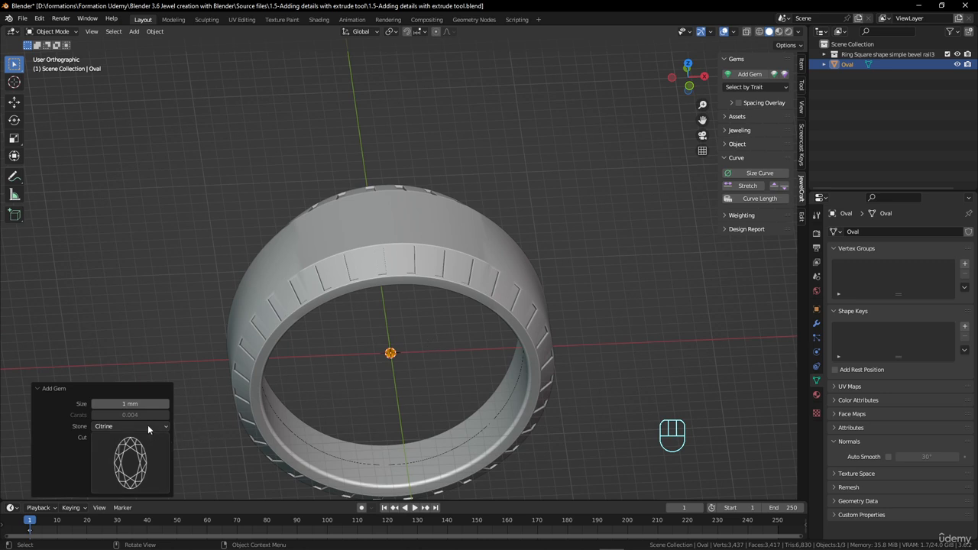
{"action": "left_click", "coordinate": [137, 404]}
{"action": "type", "text": "1.5"}
{"action": "key", "text": "Return"}
{"action": "left_click_drag", "start_coordinate": [132, 403], "coordinate": [205, 404]}
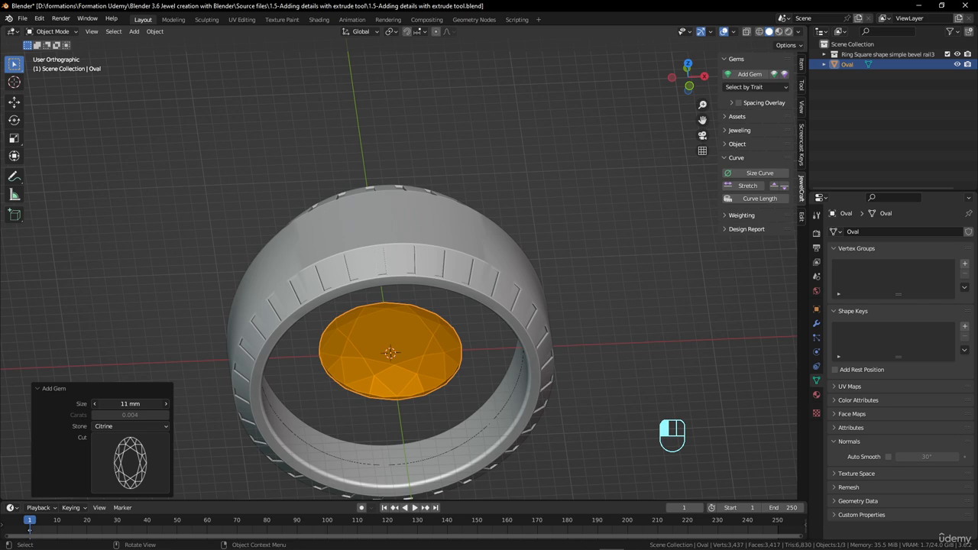
{"action": "middle_click_drag", "start_coordinate": [430, 378], "coordinate": [329, 344]}
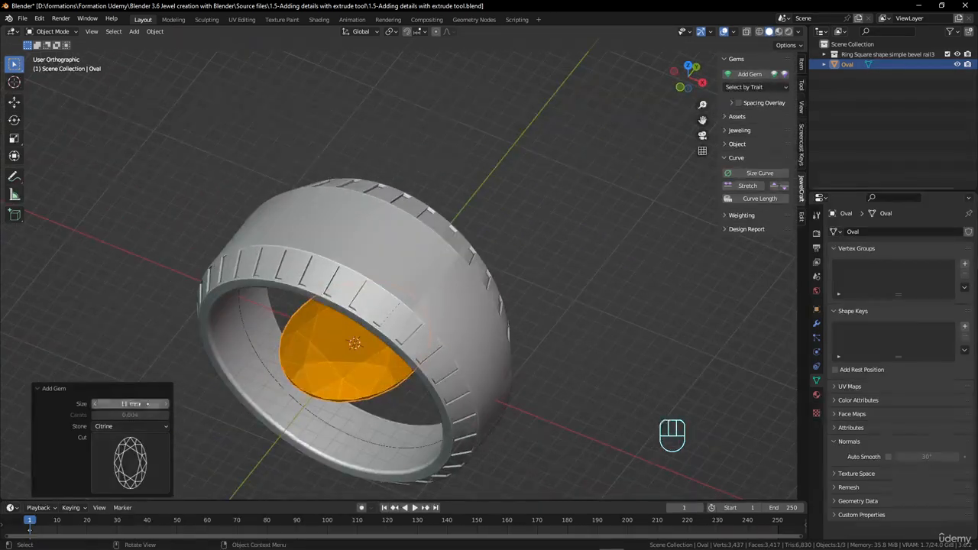
{"action": "left_click_drag", "start_coordinate": [131, 403], "coordinate": [100, 403]}
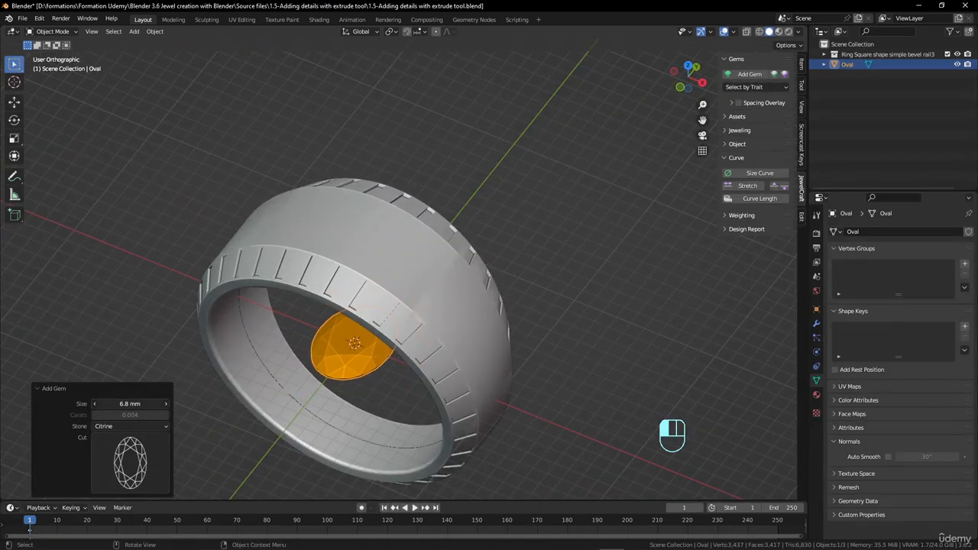
{"action": "middle_click_drag", "start_coordinate": [424, 359], "coordinate": [396, 371]}
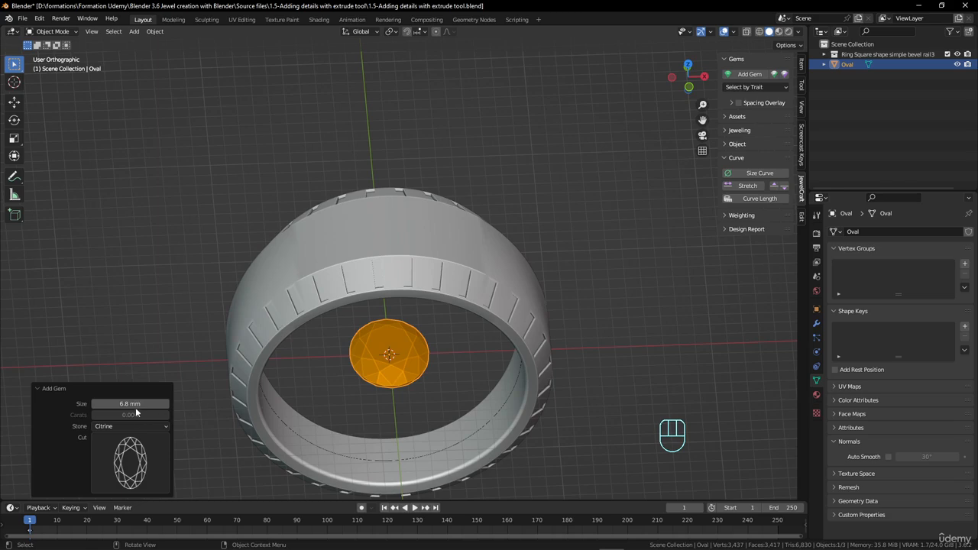
{"action": "mouse_move", "coordinate": [136, 411]}
{"action": "left_mouse_down"}
{"action": "mouse_move", "coordinate": [150, 411]}
{"action": "mouse_move", "coordinate": [143, 406]}
{"action": "left_mouse_up"}
Move the oval gem up along Z by about 10.15 mm to the top of the ring
{"action": "middle_click_drag", "start_coordinate": [408, 365], "coordinate": [479, 368]}
{"action": "key", "text": "g"}
{"action": "key", "text": "z"}
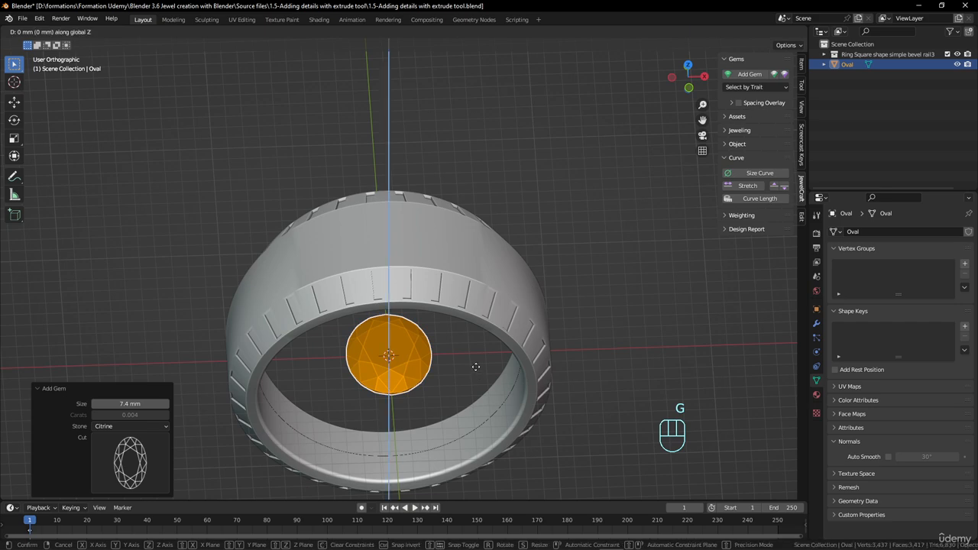
{"action": "left_click", "coordinate": [544, 233]}
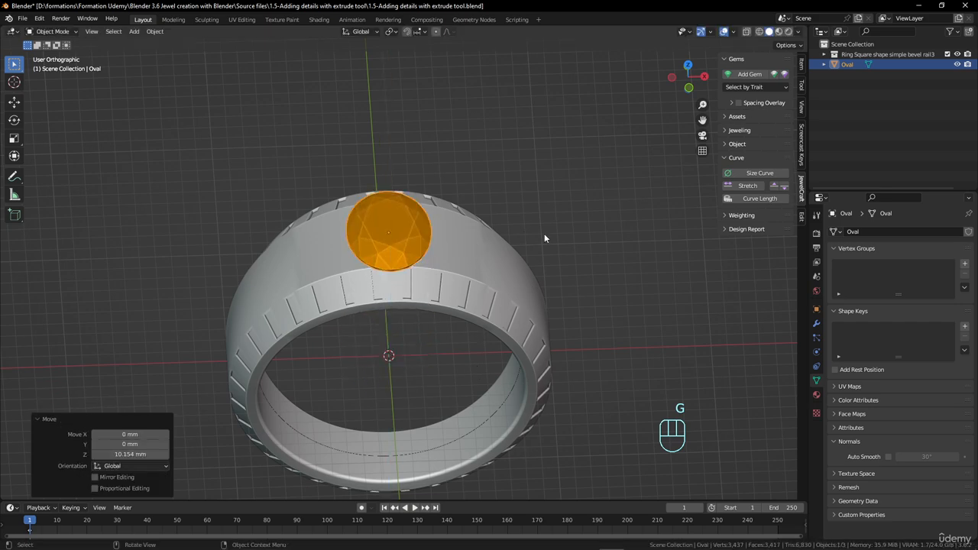
Rotate the oval gem 90° about the global Z axis
{"action": "type", "text": "rz90"}
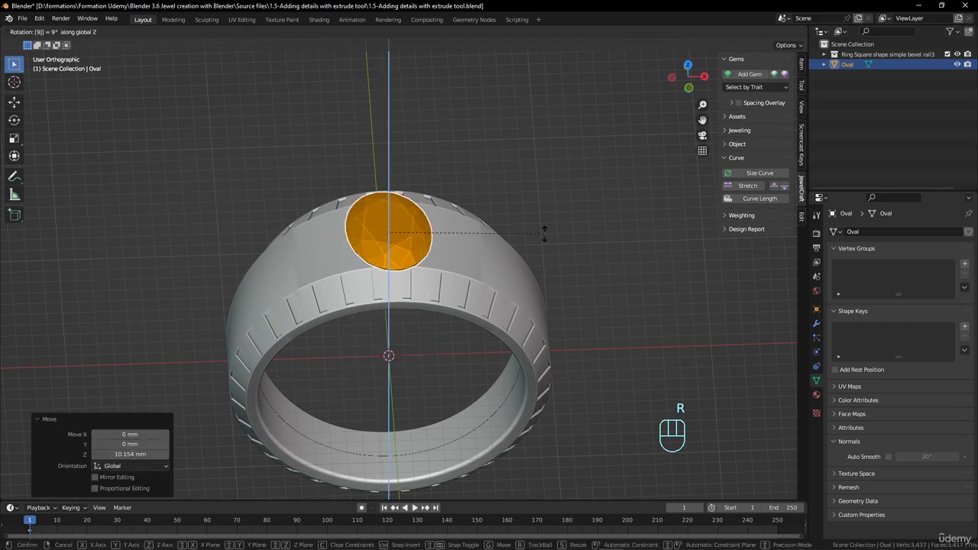
{"action": "key", "text": "Return"}
Scale the oval gem down uniformly to about 0.93 and check its fit on the band from above
{"action": "middle_click_drag", "start_coordinate": [430, 298], "coordinate": [360, 320]}
{"action": "scroll", "coordinate": [402, 294], "scroll_direction": "up", "scroll_amount": 2}
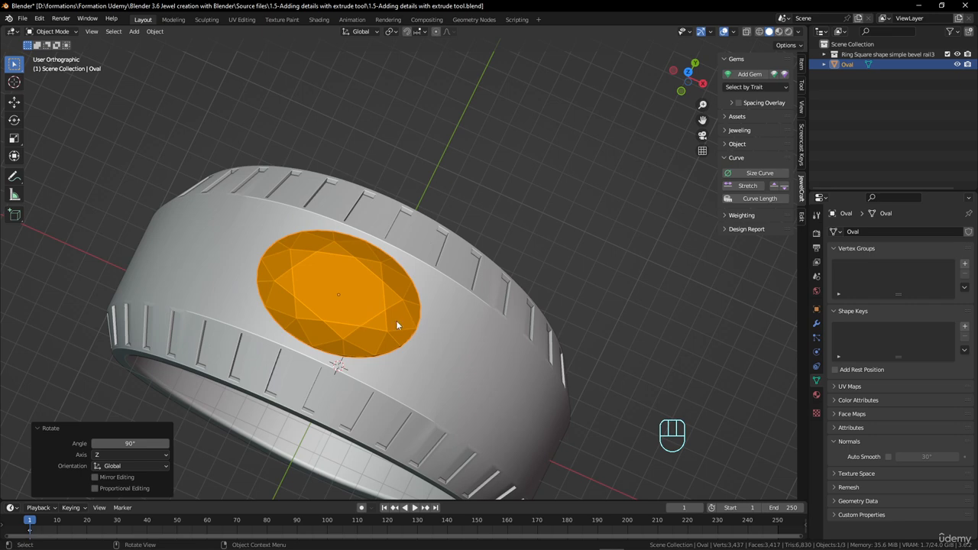
{"action": "key", "text": "s"}
{"action": "left_click", "coordinate": [426, 339]}
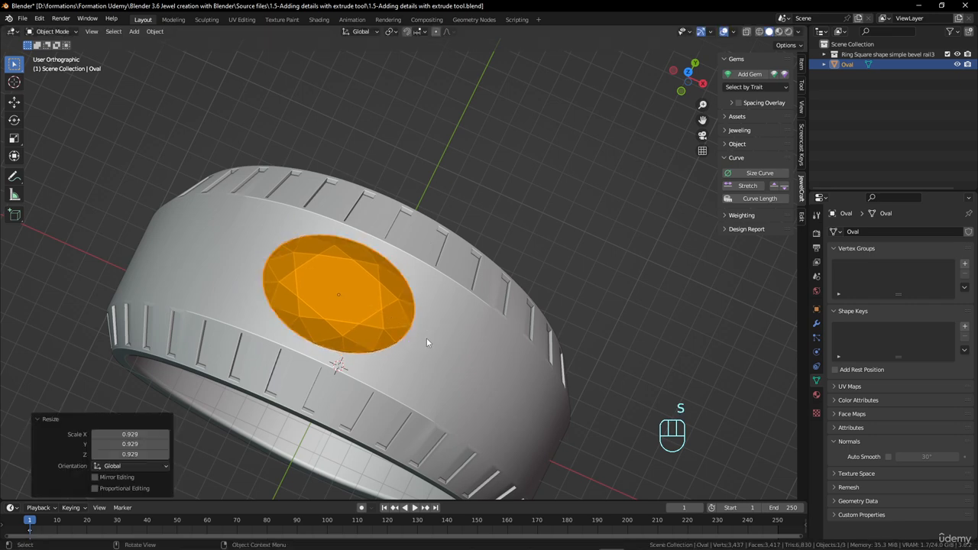
{"action": "middle_click_drag", "start_coordinate": [427, 337], "coordinate": [390, 335]}
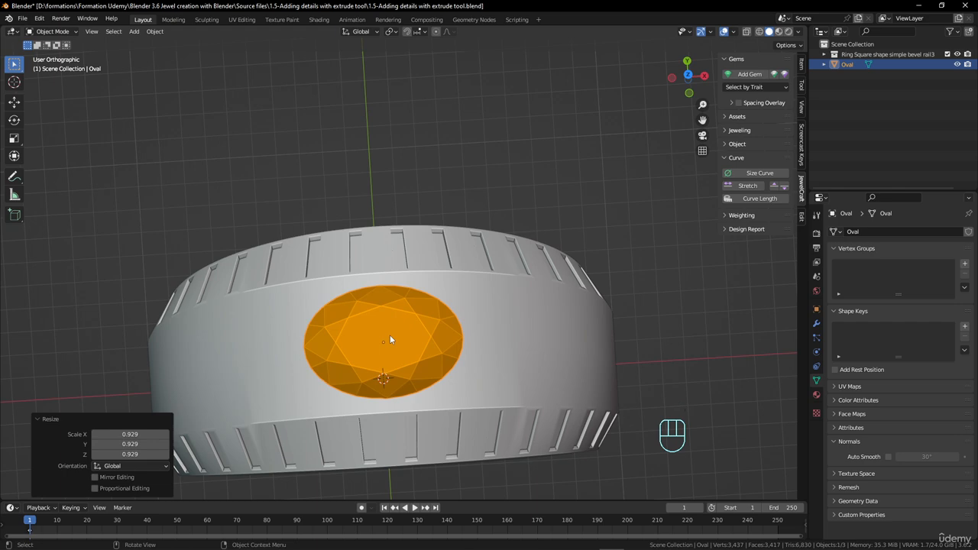
{"action": "key", "text": "KP_7"}
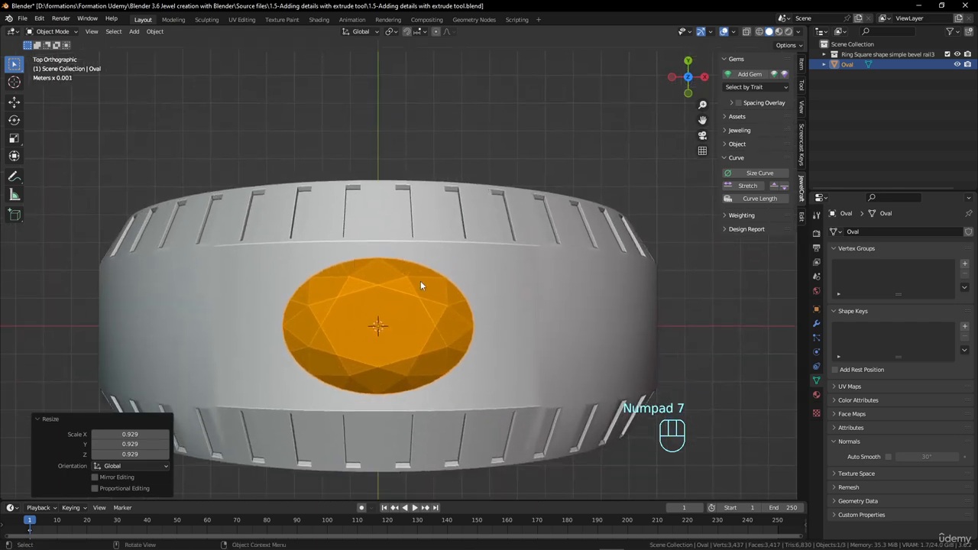
Draw a freehand annotation outline around the oval gem to show where its setting goes
{"action": "scroll", "coordinate": [335, 266], "scroll_direction": "up", "scroll_amount": 2}
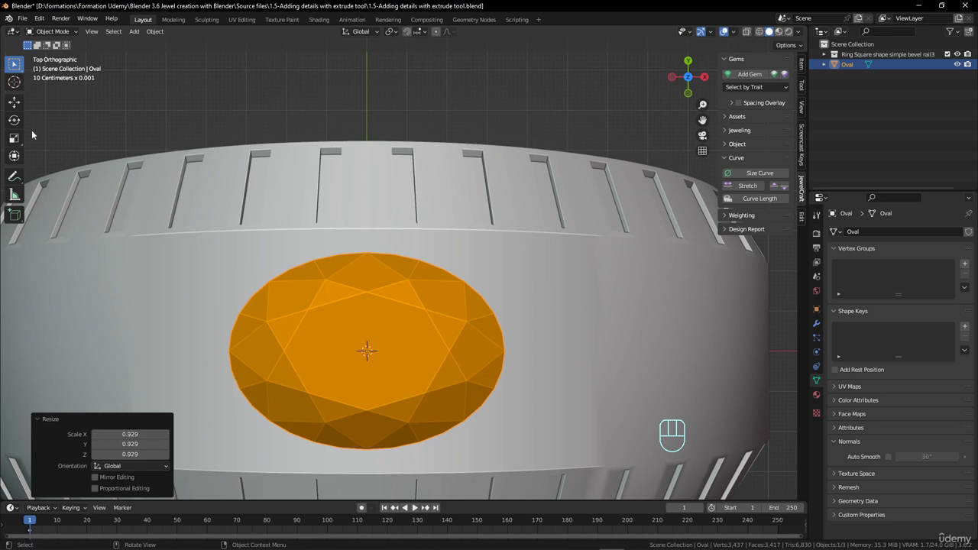
{"action": "left_click", "coordinate": [14, 175]}
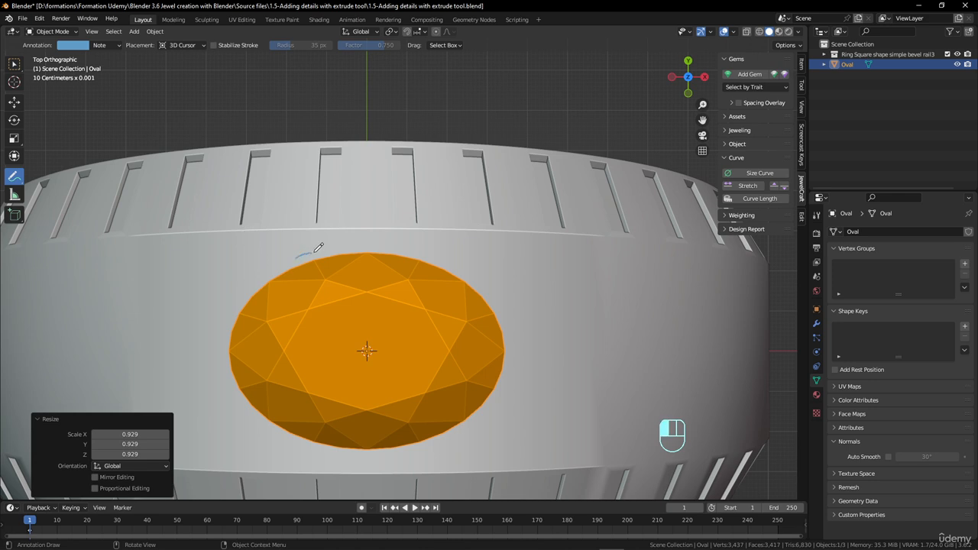
{"action": "left_click_drag", "start_coordinate": [318, 247], "coordinate": [433, 244]}
{"action": "mouse_move", "coordinate": [482, 272]}
{"action": "left_mouse_down"}
{"action": "mouse_move", "coordinate": [524, 331]}
{"action": "mouse_move", "coordinate": [520, 421]}
{"action": "mouse_move", "coordinate": [421, 457]}
{"action": "mouse_move", "coordinate": [291, 450]}
{"action": "mouse_move", "coordinate": [202, 375]}
{"action": "mouse_move", "coordinate": [226, 294]}
{"action": "mouse_move", "coordinate": [313, 254]}
{"action": "left_mouse_up"}
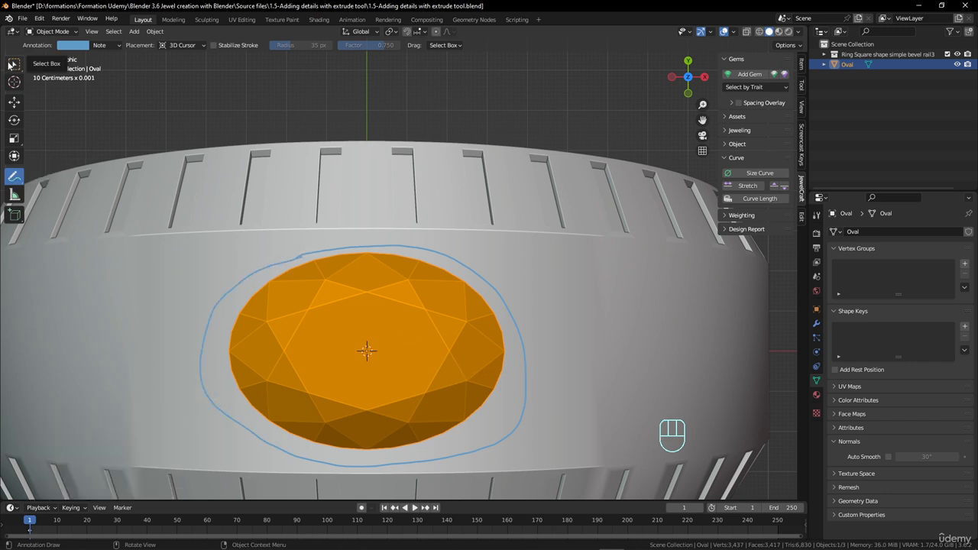
Erase the annotation outline around the gem and return to box selection
{"action": "mouse_move", "coordinate": [14, 179]}
{"action": "left_mouse_down"}
{"action": "mouse_move", "coordinate": [30, 180]}
{"action": "mouse_move", "coordinate": [82, 243]}
{"action": "left_mouse_up"}
{"action": "mouse_move", "coordinate": [307, 255]}
{"action": "left_mouse_down"}
{"action": "mouse_move", "coordinate": [236, 275]}
{"action": "mouse_move", "coordinate": [206, 356]}
{"action": "mouse_move", "coordinate": [327, 456]}
{"action": "mouse_move", "coordinate": [364, 447]}
{"action": "left_mouse_up"}
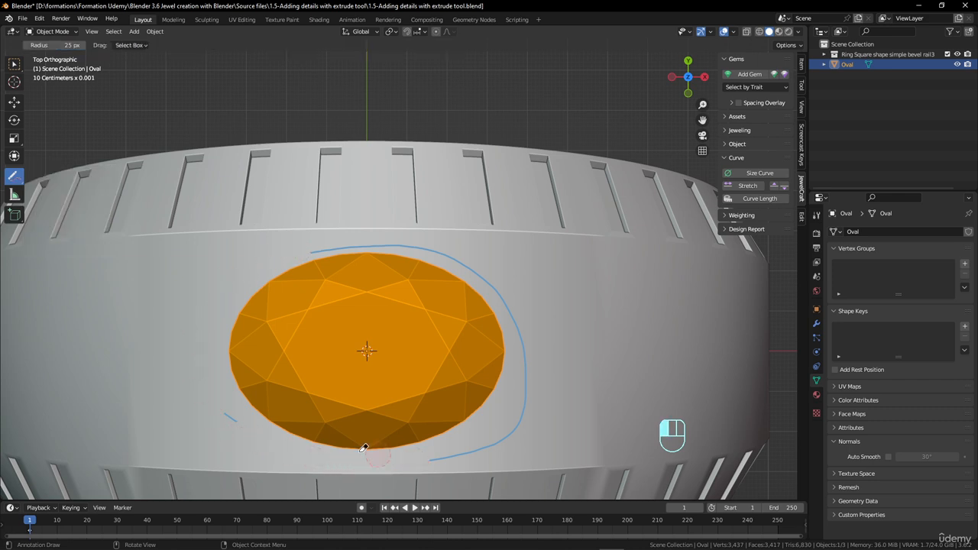
{"action": "mouse_move", "coordinate": [237, 413]}
{"action": "left_mouse_down"}
{"action": "mouse_move", "coordinate": [511, 436]}
{"action": "mouse_move", "coordinate": [509, 314]}
{"action": "mouse_move", "coordinate": [369, 234]}
{"action": "mouse_move", "coordinate": [299, 256]}
{"action": "left_mouse_up"}
{"action": "left_click", "coordinate": [13, 64]}
Create a new collection named Stone in the scene and move the oval gem into it
{"action": "mouse_move", "coordinate": [434, 349]}
{"action": "middle_mouse_down"}
{"action": "mouse_move", "coordinate": [352, 324]}
{"action": "mouse_move", "coordinate": [352, 315]}
{"action": "middle_mouse_up"}
{"action": "scroll", "coordinate": [363, 280], "scroll_direction": "down", "scroll_amount": 2}
{"action": "middle_click_drag", "start_coordinate": [362, 279], "coordinate": [391, 372]}
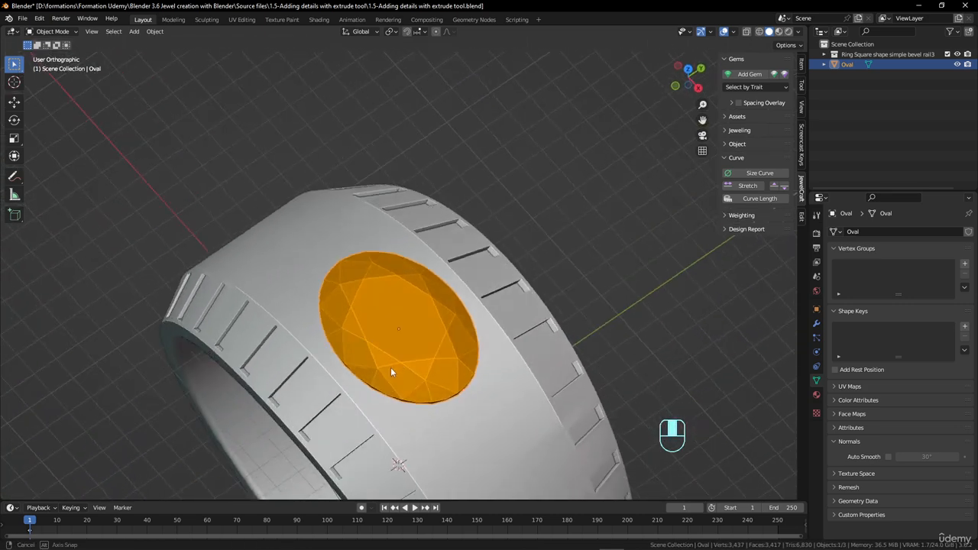
{"action": "right_click", "coordinate": [845, 72]}
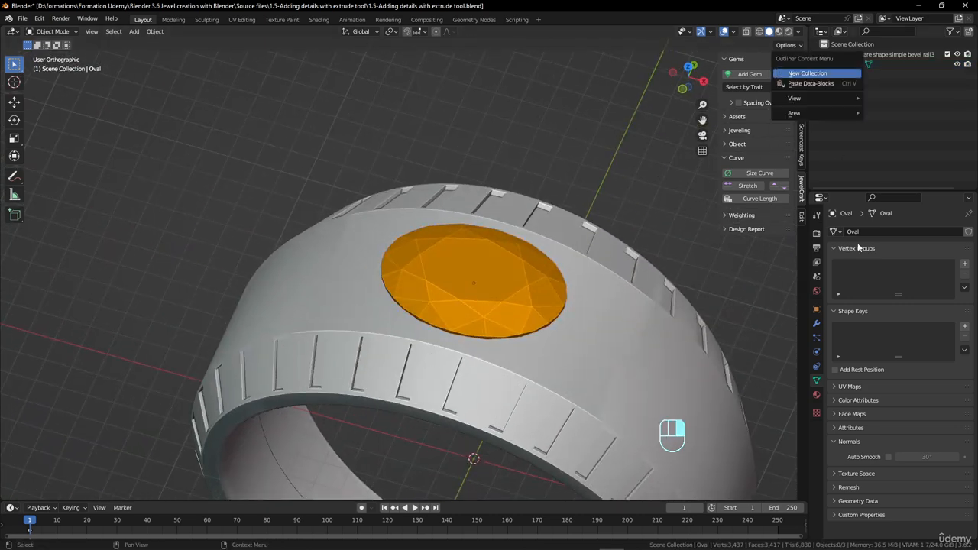
{"action": "right_click", "coordinate": [822, 79]}
{"action": "left_click", "coordinate": [831, 77]}
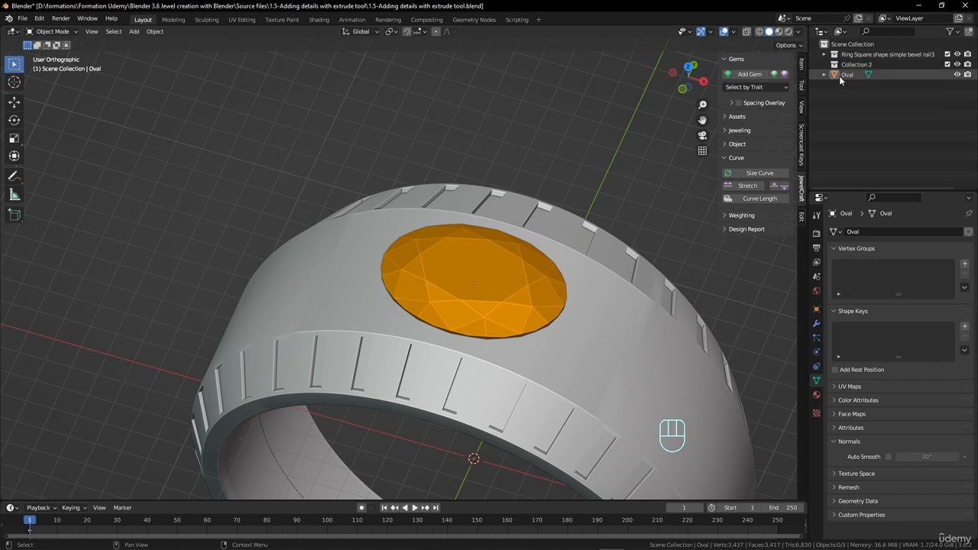
{"action": "double_click", "coordinate": [856, 66]}
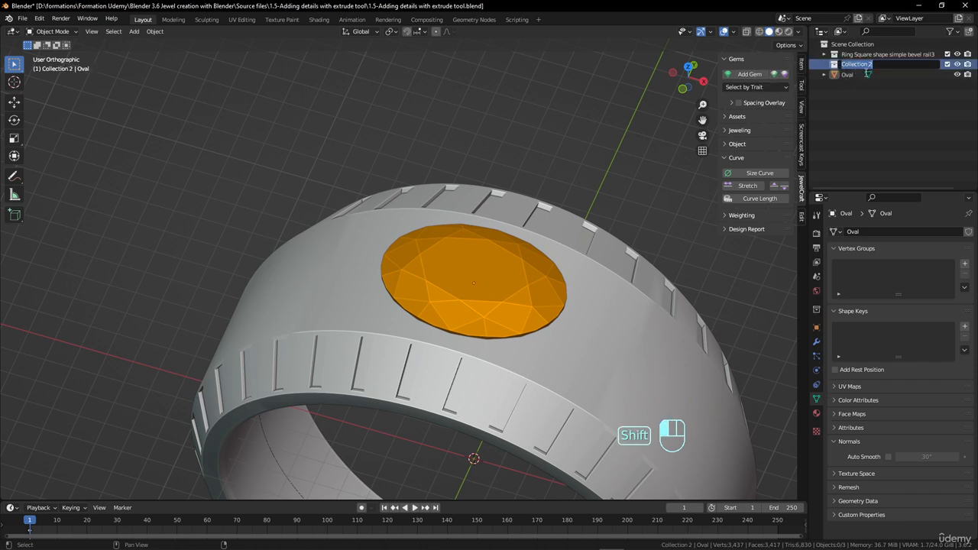
{"action": "type", "text": "Stone"}
{"action": "key", "text": "Return"}
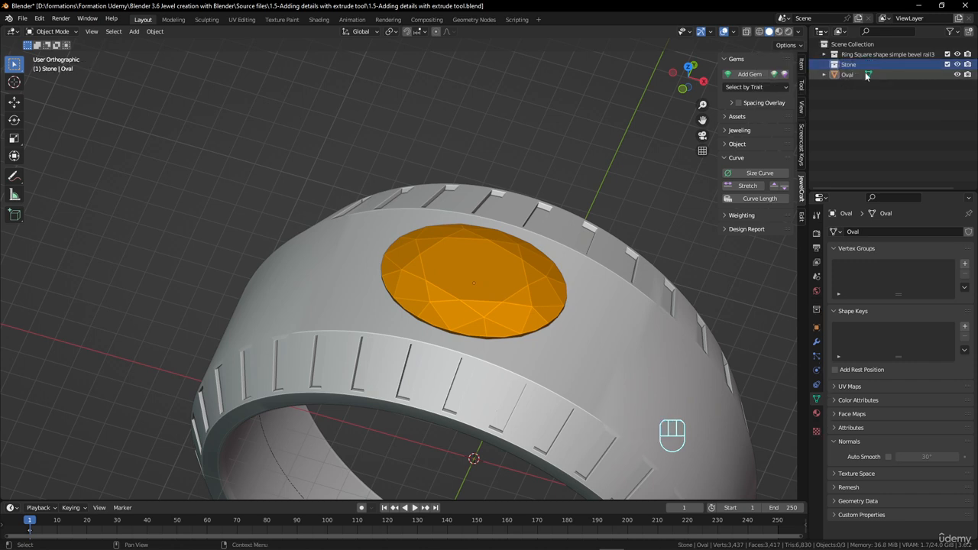
{"action": "left_click_drag", "start_coordinate": [868, 76], "coordinate": [852, 66]}
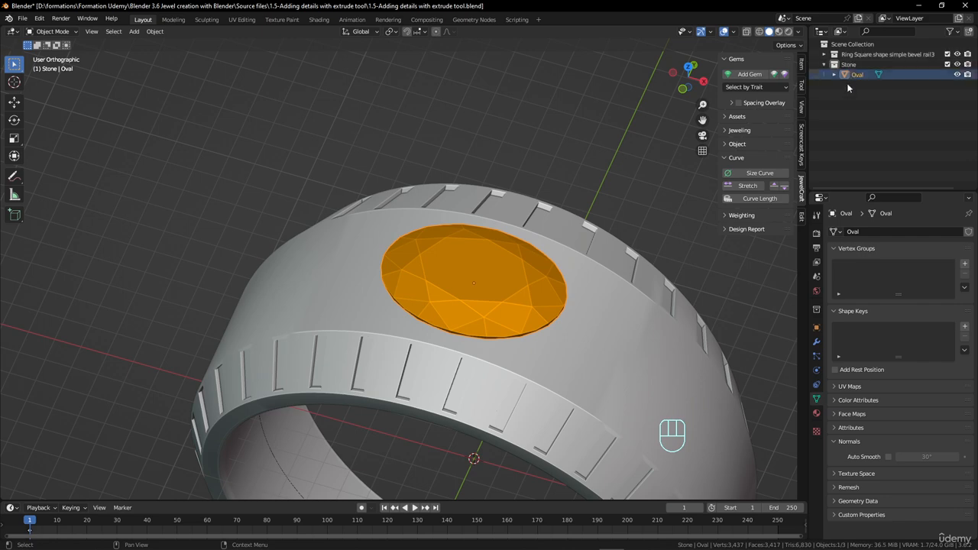
Open the oval gem's mesh in Edit Mode with vertex selection, facing its girdle closely
{"action": "left_click", "coordinate": [508, 298]}
{"action": "scroll", "coordinate": [528, 292], "scroll_direction": "up", "scroll_amount": 2}
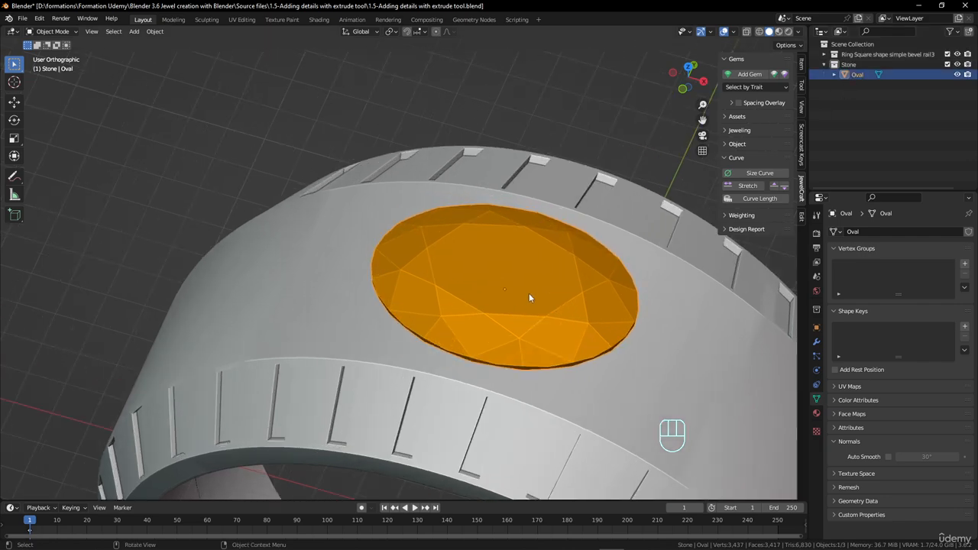
{"action": "middle_click_drag", "start_coordinate": [534, 299], "coordinate": [555, 283]}
{"action": "key", "text": "Tab"}
{"action": "scroll", "coordinate": [556, 283], "scroll_direction": "up", "scroll_amount": 3}
{"action": "middle_click_drag", "start_coordinate": [653, 189], "coordinate": [413, 327], "text": "shift"}
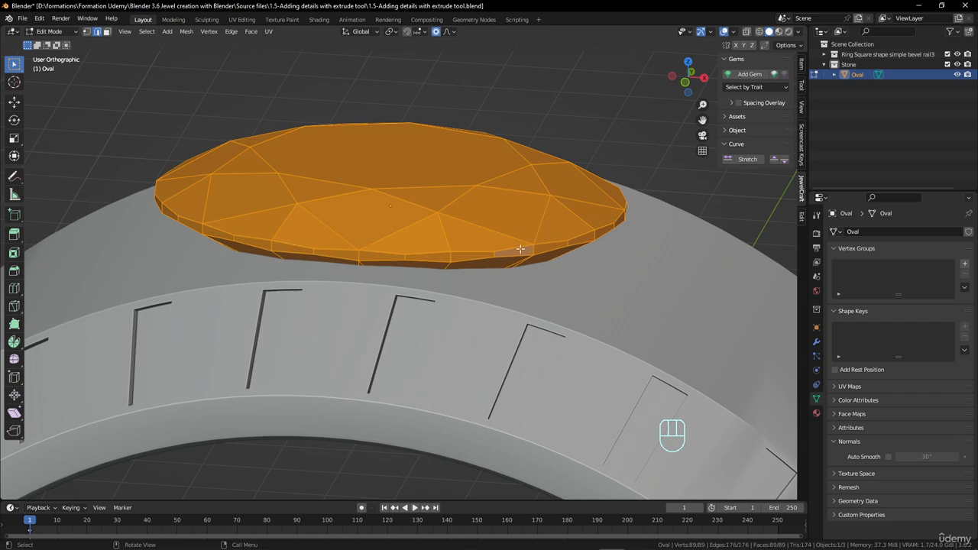
{"action": "scroll", "coordinate": [534, 233], "scroll_direction": "down", "scroll_amount": 1}
{"action": "middle_click_drag", "start_coordinate": [427, 246], "coordinate": [503, 304]}
{"action": "middle_click_drag", "start_coordinate": [502, 304], "coordinate": [372, 288]}
{"action": "middle_click_drag", "start_coordinate": [477, 214], "coordinate": [456, 305]}
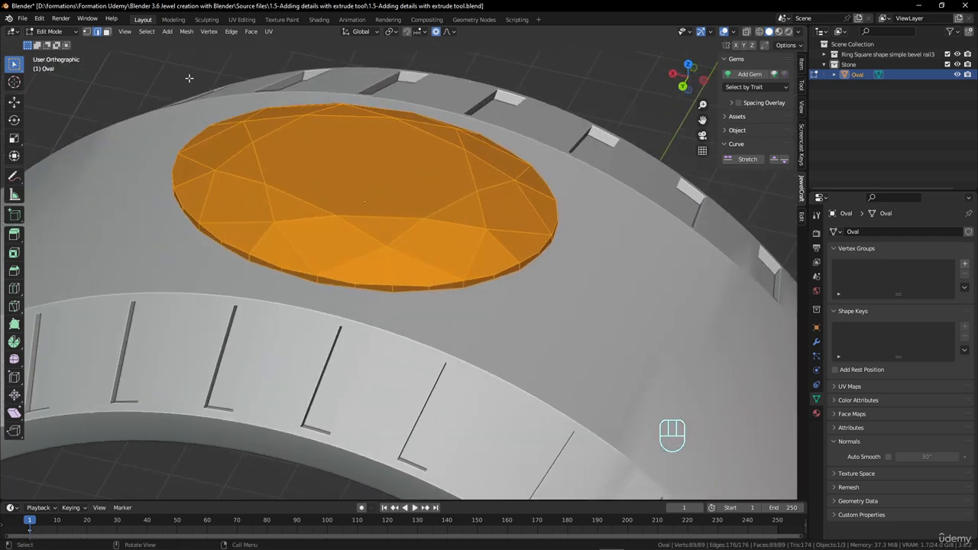
{"action": "left_click", "coordinate": [87, 32]}
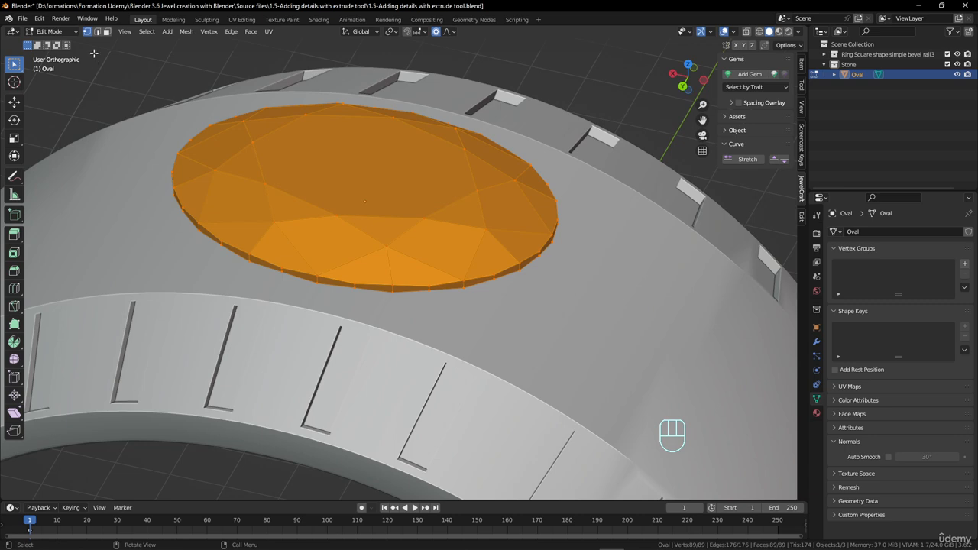
{"action": "middle_click_drag", "start_coordinate": [321, 159], "coordinate": [335, 168]}
{"action": "scroll", "coordinate": [401, 266], "scroll_direction": "up", "scroll_amount": 2}
{"action": "middle_click_drag", "start_coordinate": [391, 260], "coordinate": [399, 254]}
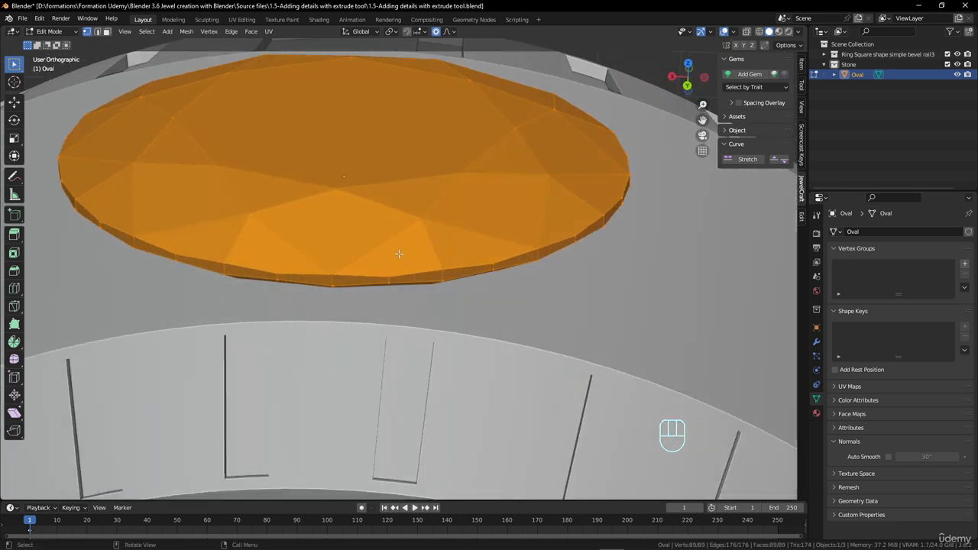
Select the first stretch of vertices along the upper edge of the gem's girdle with shortest-path picks
{"action": "left_click", "coordinate": [278, 269]}
{"action": "middle_click_drag", "start_coordinate": [278, 269], "coordinate": [310, 253]}
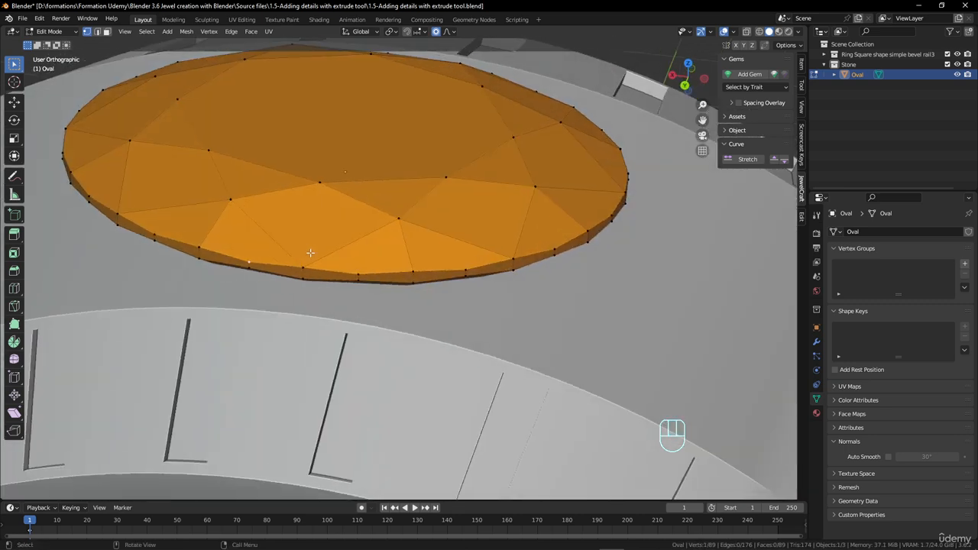
{"action": "left_click", "coordinate": [408, 270], "text": "ctrl"}
{"action": "middle_click_drag", "start_coordinate": [408, 270], "coordinate": [538, 265]}
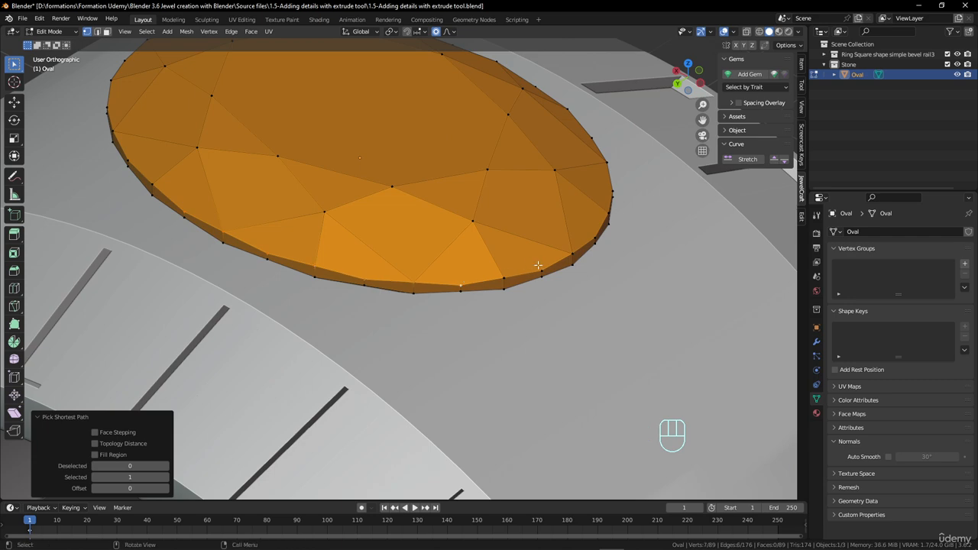
{"action": "left_click", "coordinate": [606, 219], "text": "ctrl"}
{"action": "middle_click_drag", "start_coordinate": [576, 225], "coordinate": [667, 102]}
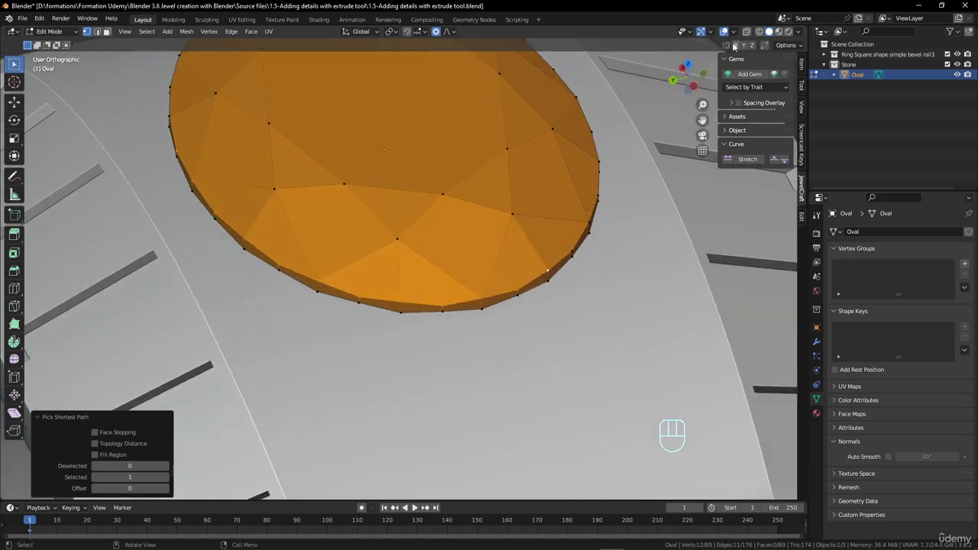
Show the model in wireframe and extend the vertex path around the girdle's upper edge into a closed loop
{"action": "left_click", "coordinate": [759, 31]}
{"action": "middle_click_drag", "start_coordinate": [651, 180], "coordinate": [576, 323]}
{"action": "left_click", "coordinate": [460, 299], "text": "ctrl"}
{"action": "left_click", "coordinate": [563, 273], "text": "ctrl"}
{"action": "left_click", "coordinate": [569, 327], "text": "ctrl"}
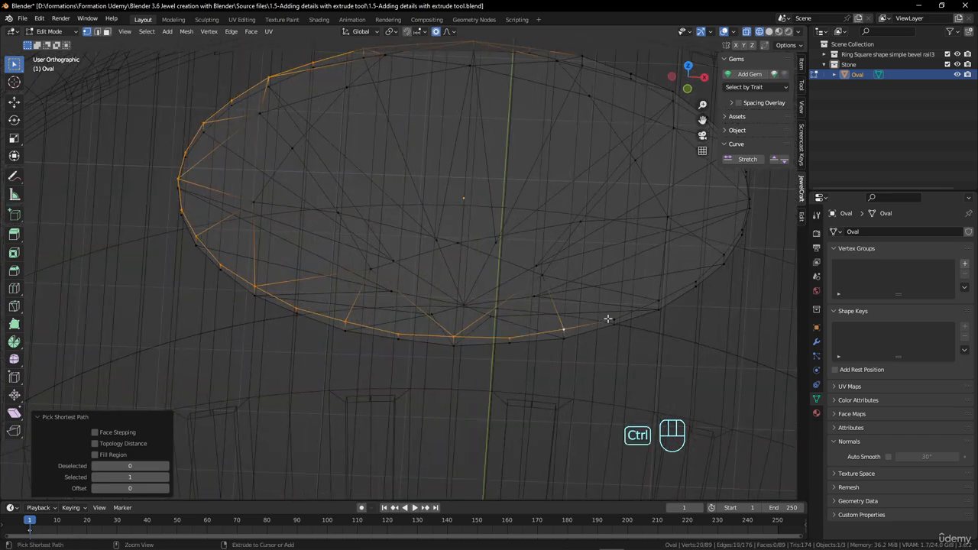
{"action": "left_click", "coordinate": [680, 287], "text": "ctrl"}
{"action": "middle_click_drag", "start_coordinate": [677, 285], "coordinate": [548, 366]}
{"action": "middle_click_drag", "start_coordinate": [533, 419], "coordinate": [548, 360]}
{"action": "left_click", "coordinate": [556, 353], "text": "ctrl"}
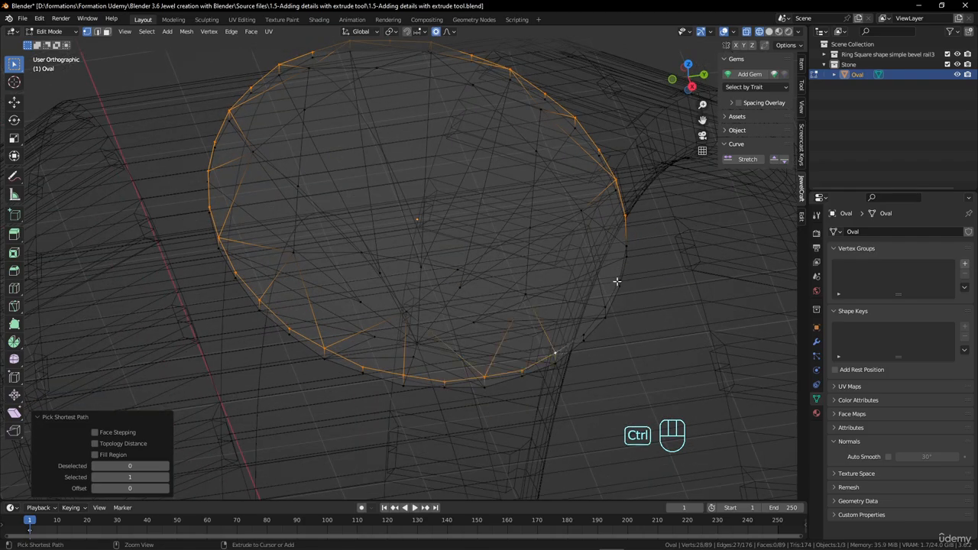
{"action": "middle_click_drag", "start_coordinate": [617, 281], "coordinate": [316, 146]}
{"action": "left_click", "coordinate": [510, 312], "text": "ctrl"}
{"action": "middle_click_drag", "start_coordinate": [447, 234], "coordinate": [625, 241]}
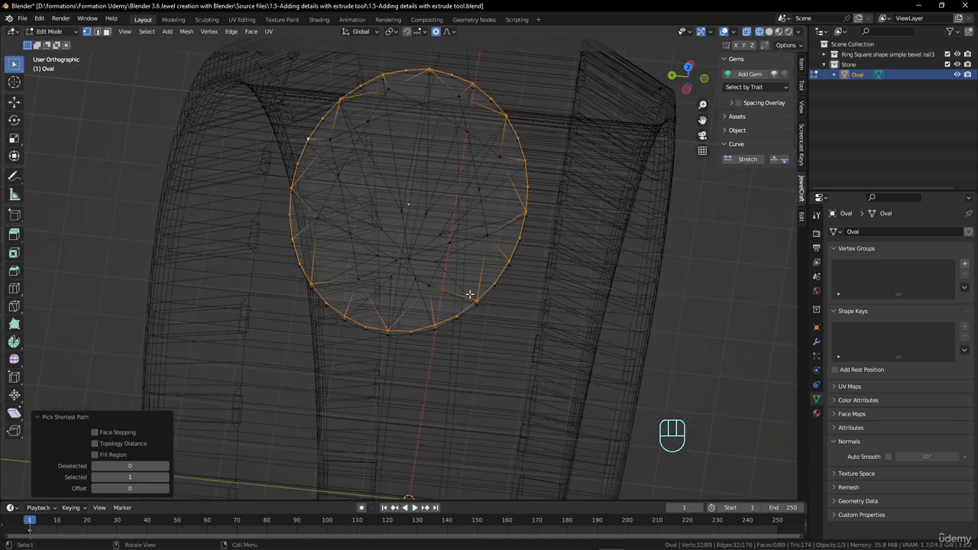
Duplicate the selected girdle loop in place, separate it into its own object, and return to Object Mode
{"action": "middle_click_drag", "start_coordinate": [469, 294], "coordinate": [508, 225]}
{"action": "key", "text": "KP_7"}
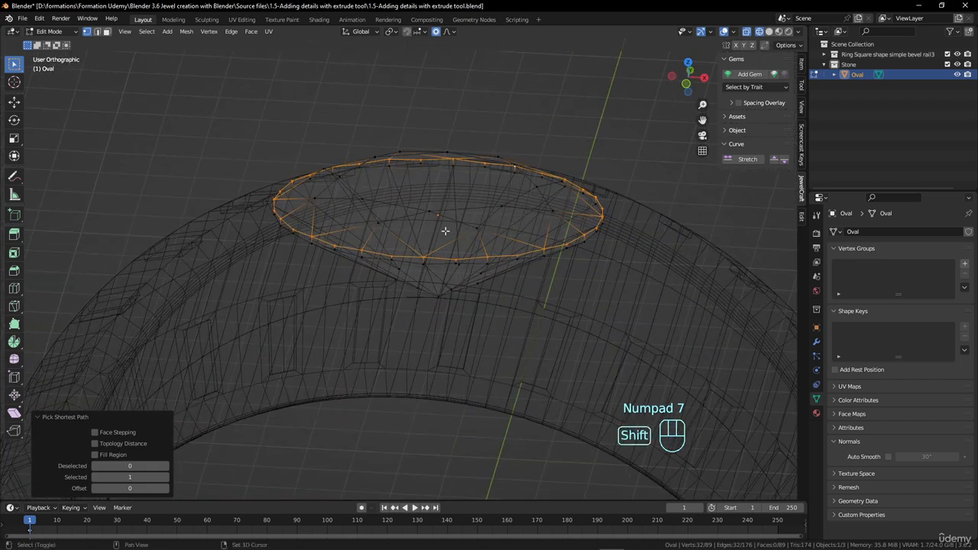
{"action": "key", "text": "shift+d"}
{"action": "right_click", "coordinate": [506, 241]}
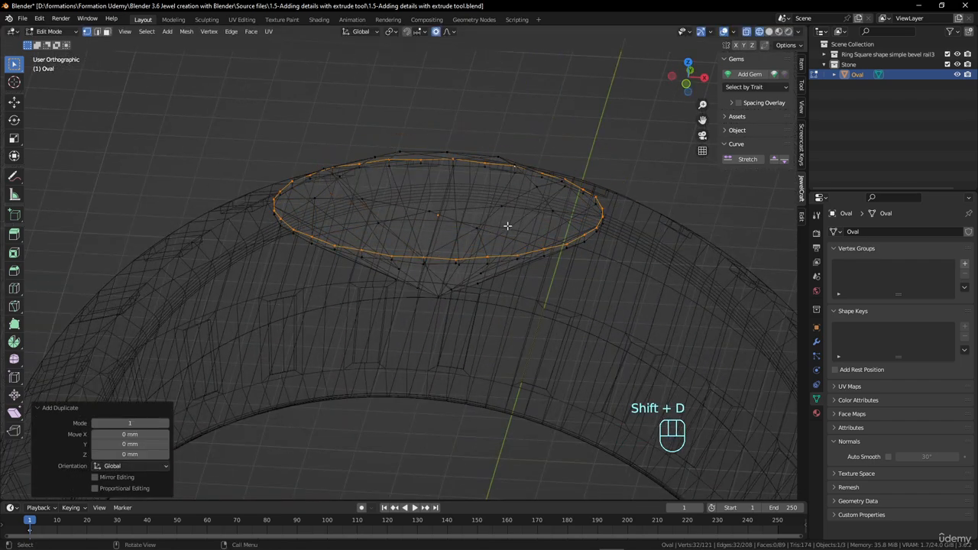
{"action": "key", "text": "p"}
{"action": "left_click", "coordinate": [507, 228]}
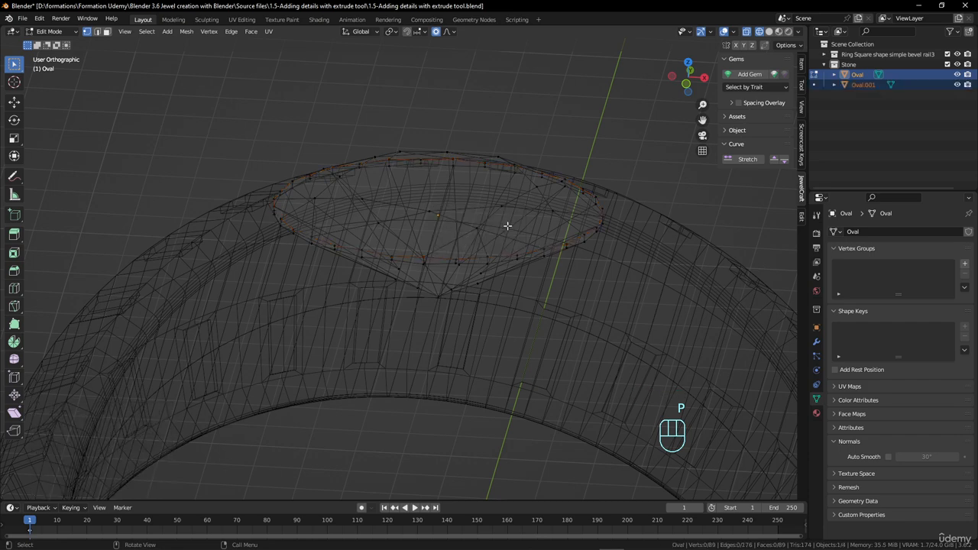
{"action": "key", "text": "Tab"}
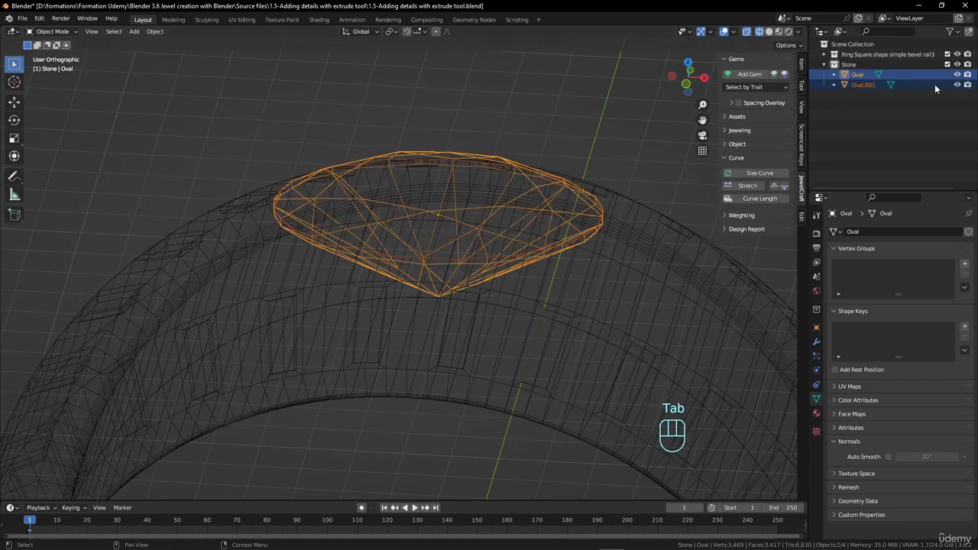
Rename the separated girdle loop object as Bezel Setting
{"action": "double_click", "coordinate": [867, 84]}
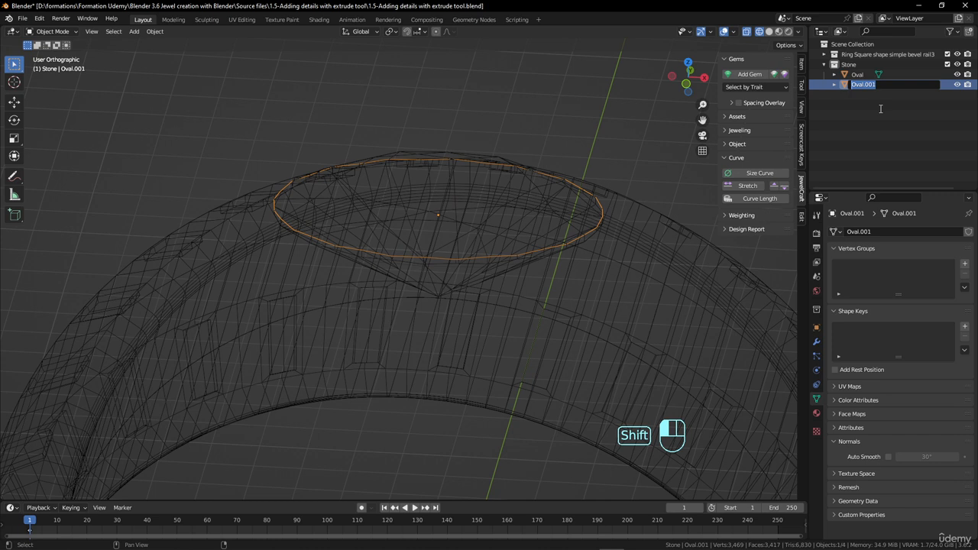
{"action": "type", "text": "Bezel Setting"}
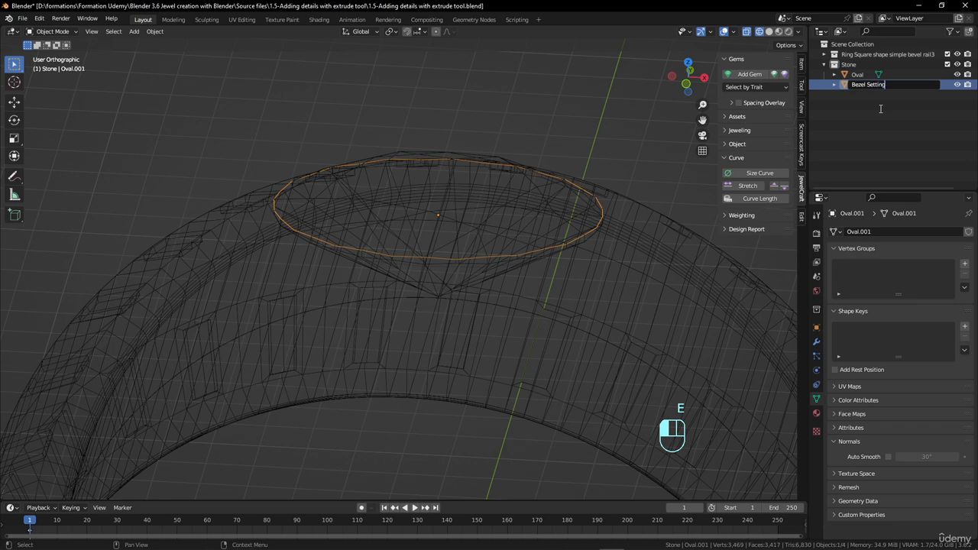
{"action": "key", "text": "Return"}
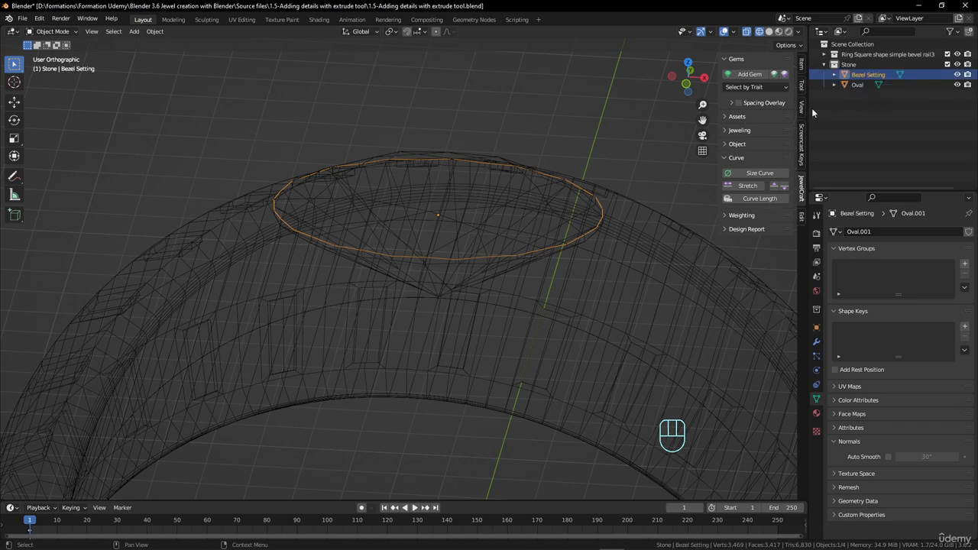
Switch the viewport back to solid shading with the Bezel Setting loop selected in Object Mode
{"action": "middle_click_drag", "start_coordinate": [514, 236], "coordinate": [509, 254]}
{"action": "key", "text": "Tab"}
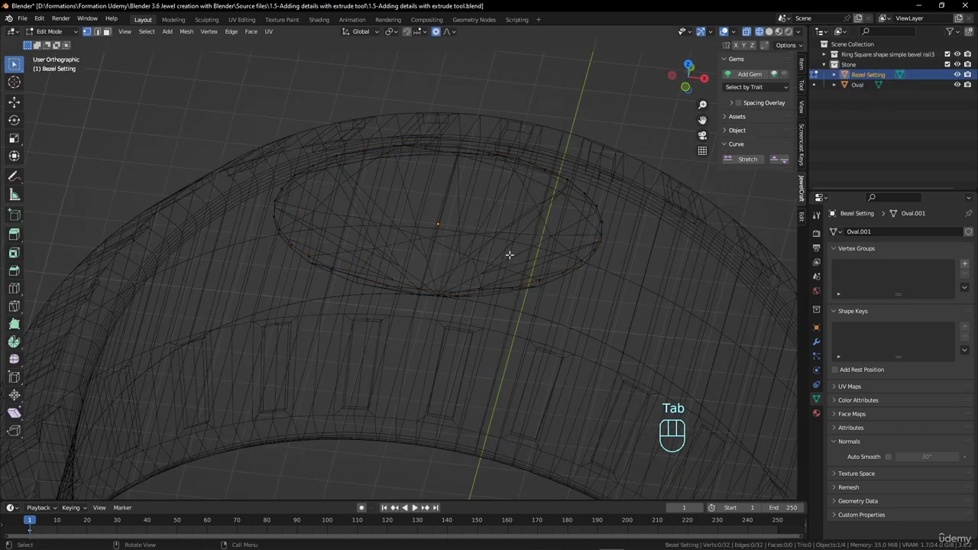
{"action": "key", "text": "Tab"}
{"action": "key", "text": "z"}
{"action": "mouse_move", "coordinate": [602, 243]}
{"action": "middle_mouse_down"}
{"action": "mouse_move", "coordinate": [500, 246]}
{"action": "mouse_move", "coordinate": [581, 230]}
{"action": "middle_mouse_up"}
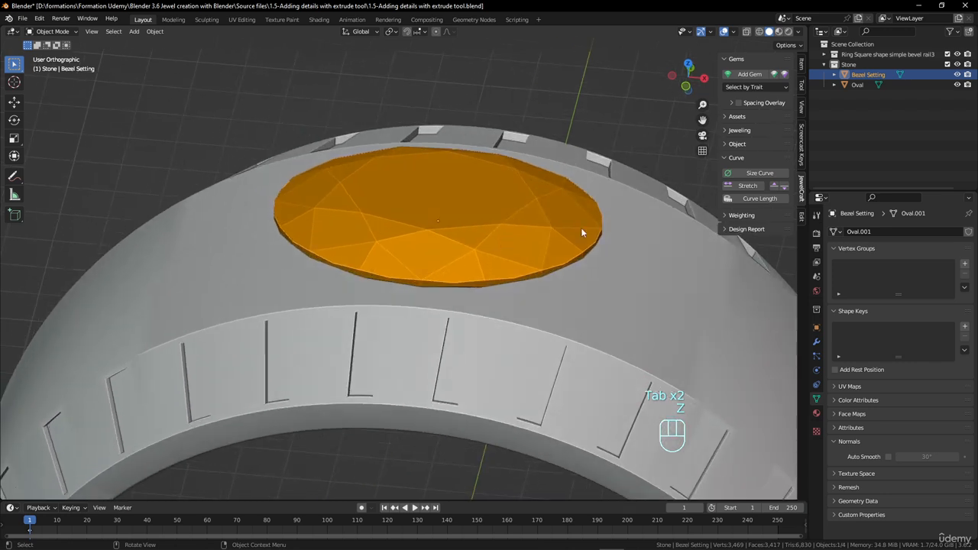
Compare the gem's material with the Bezel Setting's and remove the Citrine material slot from the Bezel Setting object
{"action": "left_click", "coordinate": [439, 202]}
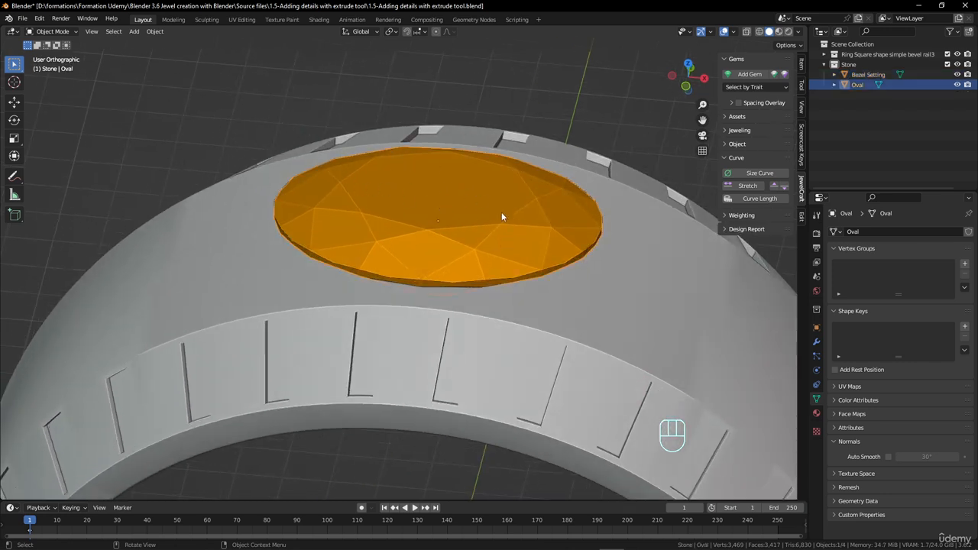
{"action": "left_click", "coordinate": [815, 413]}
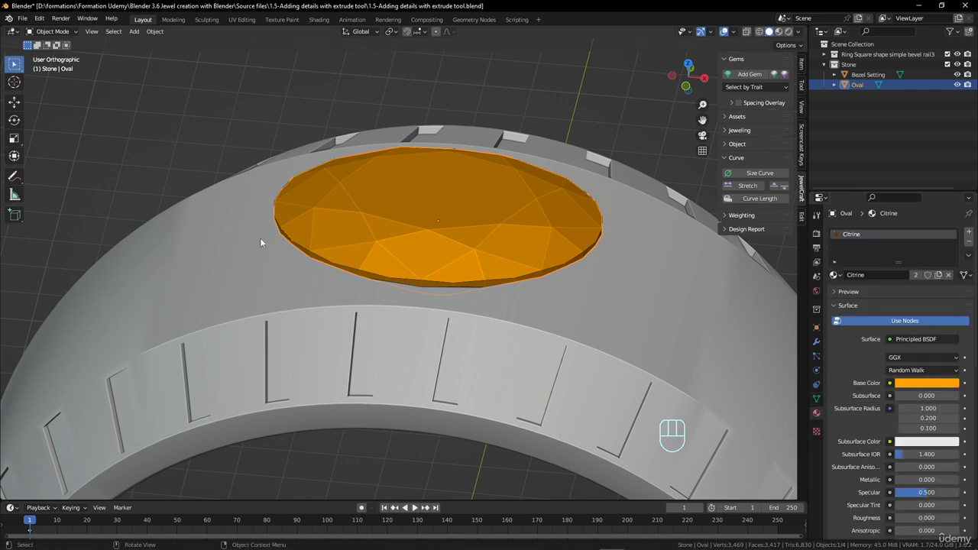
{"action": "left_click", "coordinate": [858, 76]}
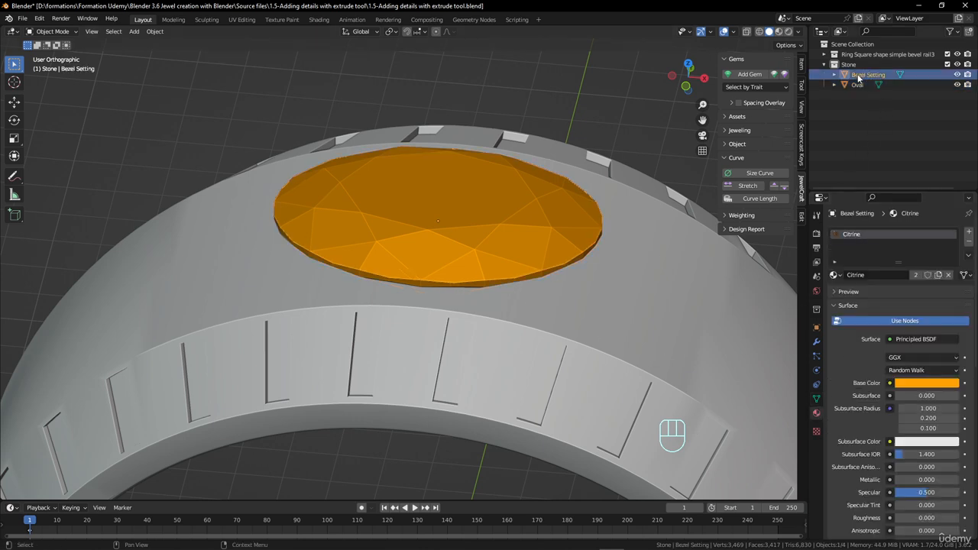
{"action": "left_click", "coordinate": [969, 243]}
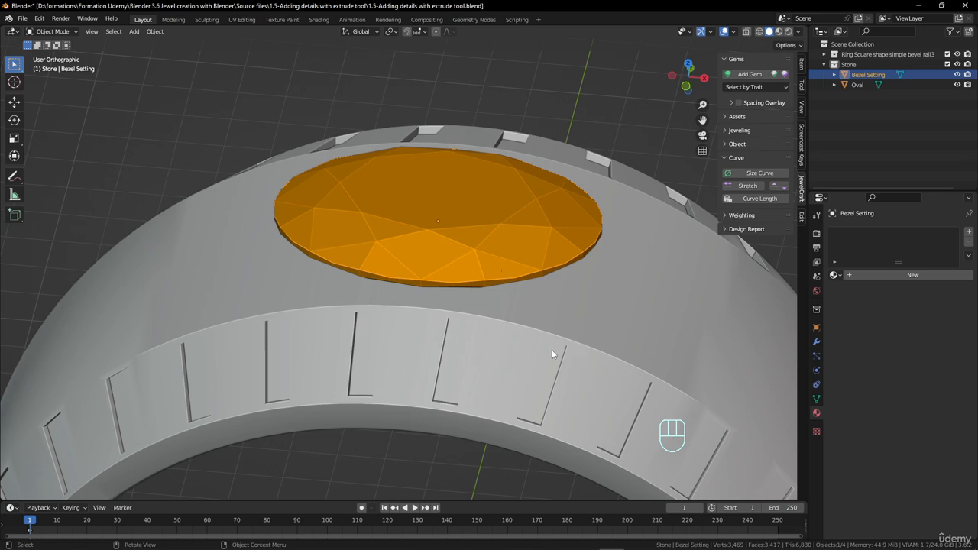
Select the whole Bezel Setting loop in Edit Mode, isolate it in local view and look at it from the front
{"action": "middle_click_drag", "start_coordinate": [551, 353], "coordinate": [405, 282]}
{"action": "key", "text": "Tab"}
{"action": "middle_click_drag", "start_coordinate": [478, 305], "coordinate": [530, 300]}
{"action": "key", "text": "a"}
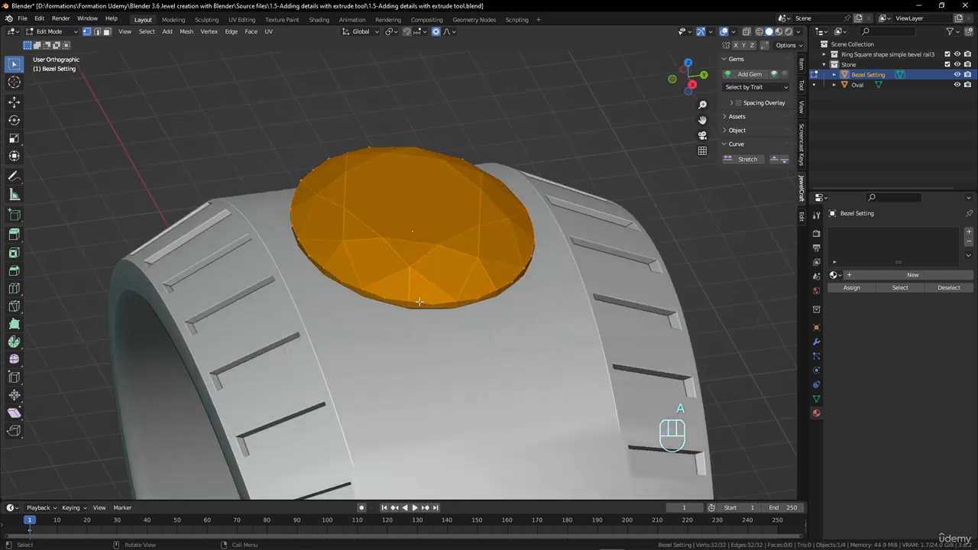
{"action": "middle_click_drag", "start_coordinate": [419, 302], "coordinate": [462, 281]}
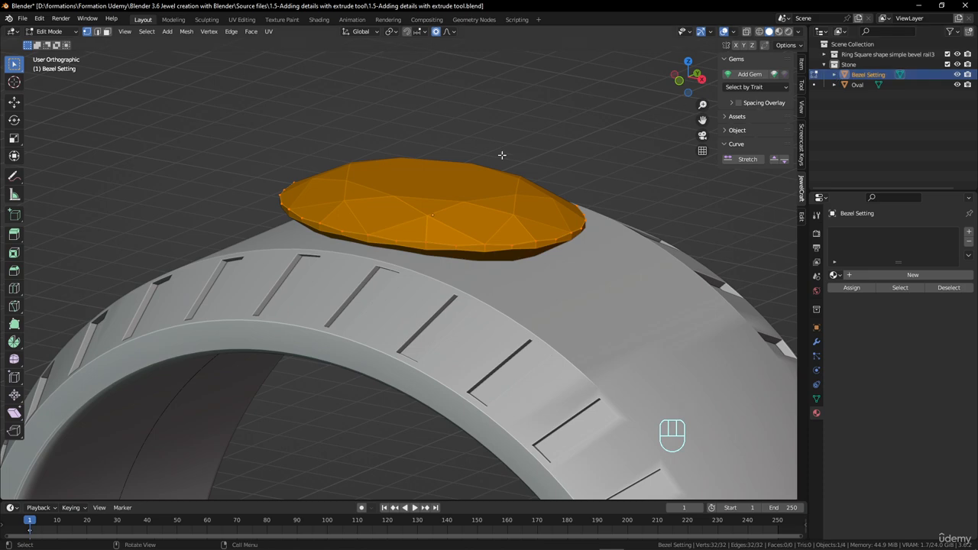
{"action": "key", "text": "KP_Divide"}
{"action": "middle_click_drag", "start_coordinate": [493, 155], "coordinate": [453, 196]}
{"action": "key", "text": "KP_1"}
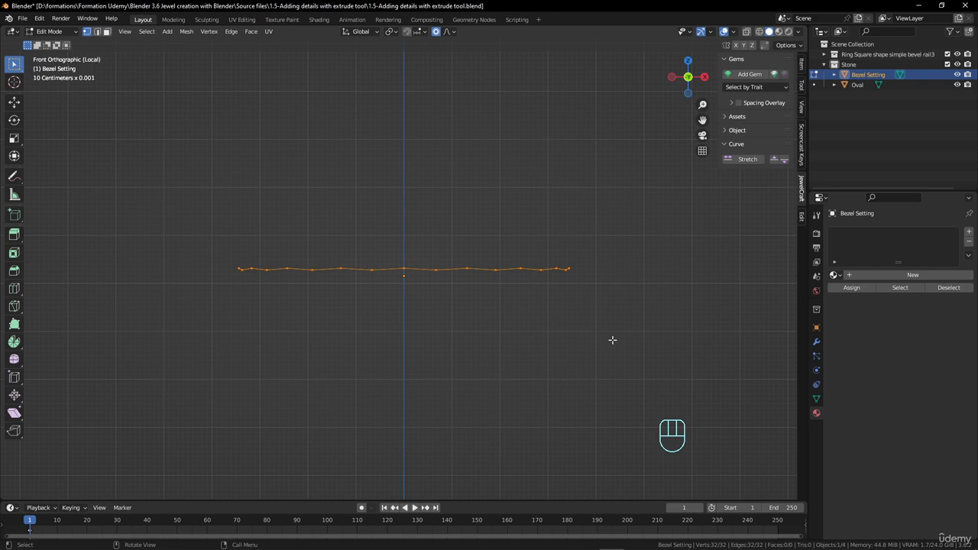
Flatten the selected bezel loop by scaling it to 0 along Z
{"action": "key", "text": "s"}
{"action": "key", "text": "z"}
{"action": "key", "text": "0"}
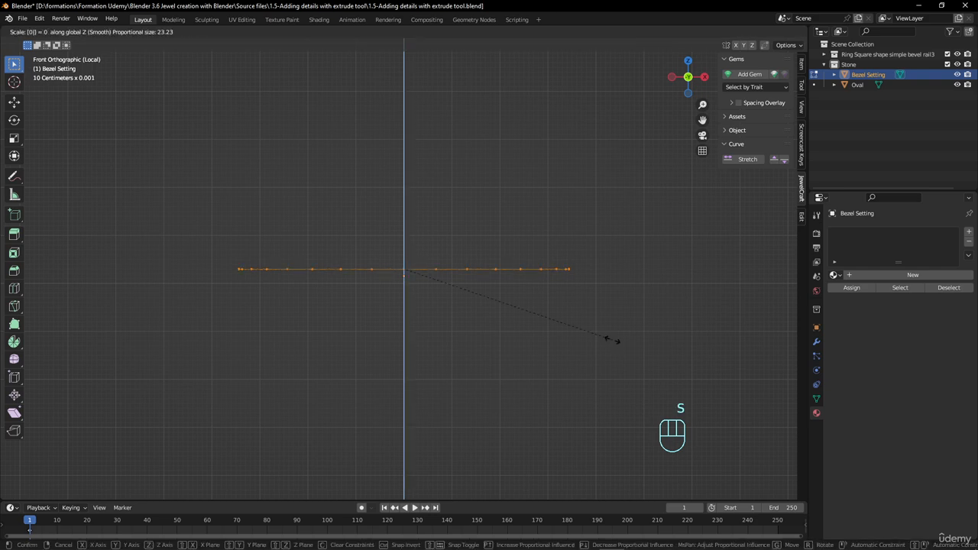
{"action": "left_click", "coordinate": [612, 339]}
Extrude the flattened loop about 0.93 mm downward along Z to form the bezel wall
{"action": "middle_click_drag", "start_coordinate": [496, 240], "coordinate": [432, 291]}
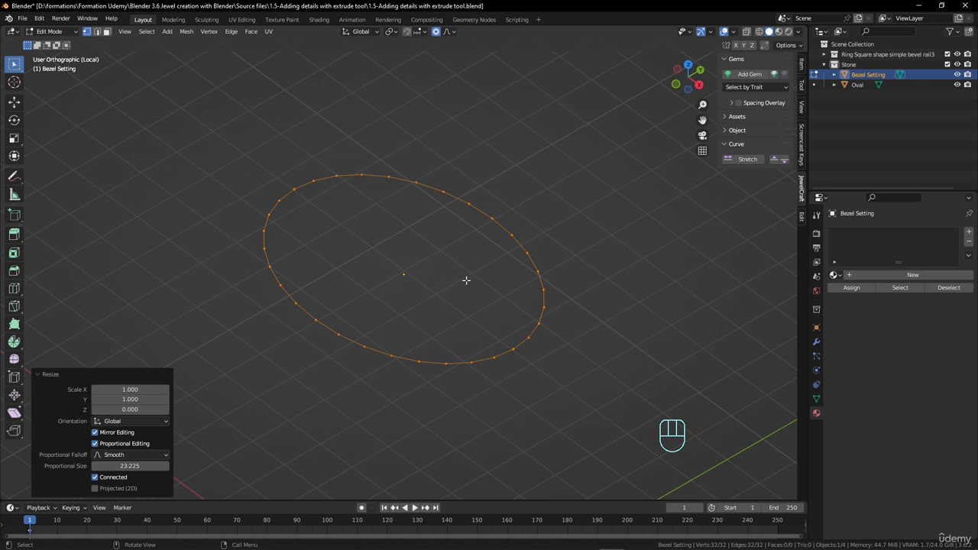
{"action": "key", "text": "e"}
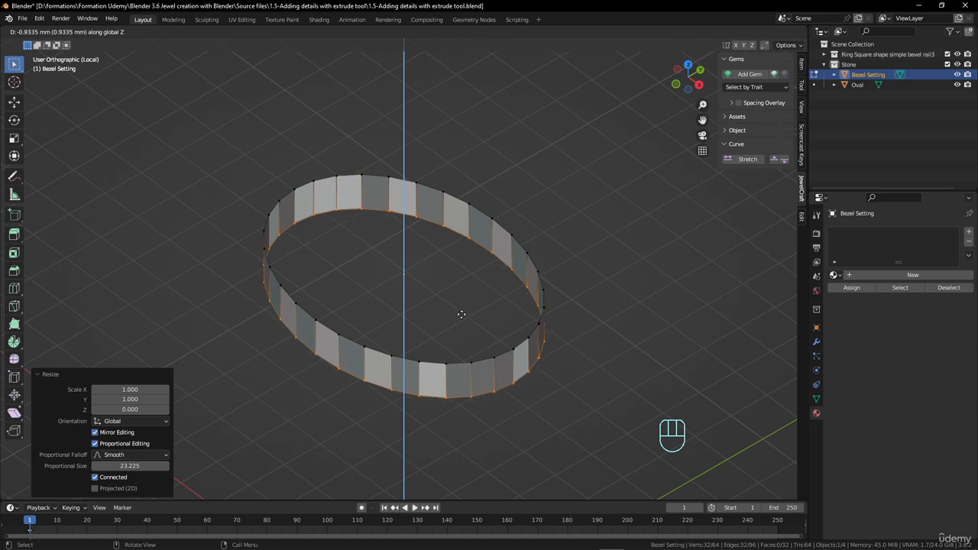
{"action": "left_click", "coordinate": [461, 314]}
{"action": "middle_click_drag", "start_coordinate": [462, 314], "coordinate": [344, 269]}
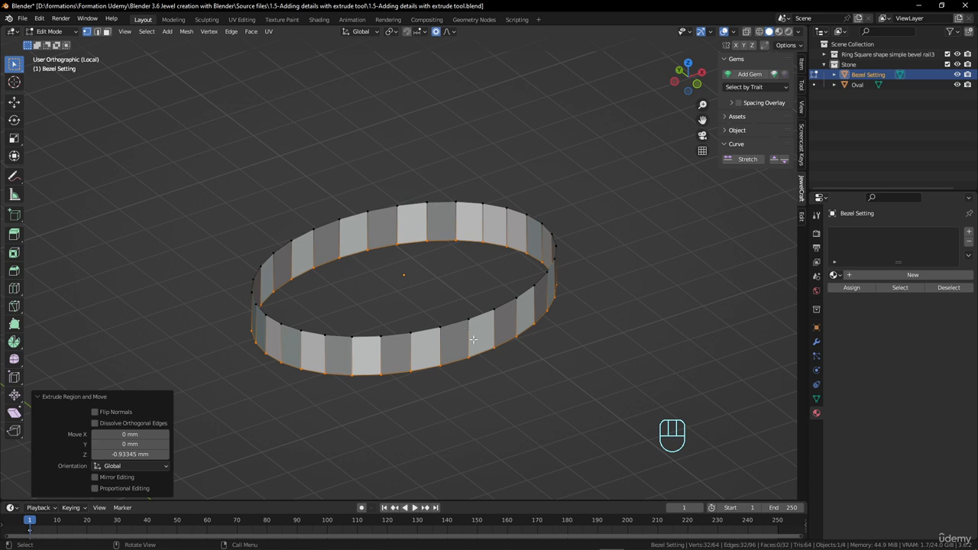
Recalculate the normals of the whole bezel wall outward and leave local view to bring back the ring and gem
{"action": "key", "text": "a"}
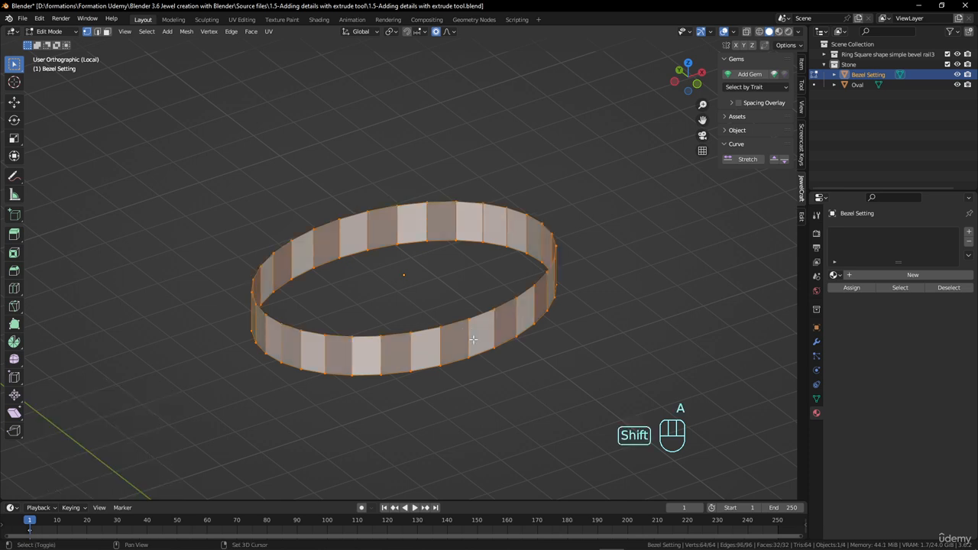
{"action": "key", "text": "shift+n"}
{"action": "mouse_move", "coordinate": [524, 317]}
{"action": "middle_mouse_down"}
{"action": "mouse_move", "coordinate": [451, 302]}
{"action": "mouse_move", "coordinate": [360, 316]}
{"action": "mouse_move", "coordinate": [354, 293]}
{"action": "mouse_move", "coordinate": [442, 311]}
{"action": "mouse_move", "coordinate": [493, 334]}
{"action": "mouse_move", "coordinate": [494, 306]}
{"action": "mouse_move", "coordinate": [466, 314]}
{"action": "middle_mouse_up"}
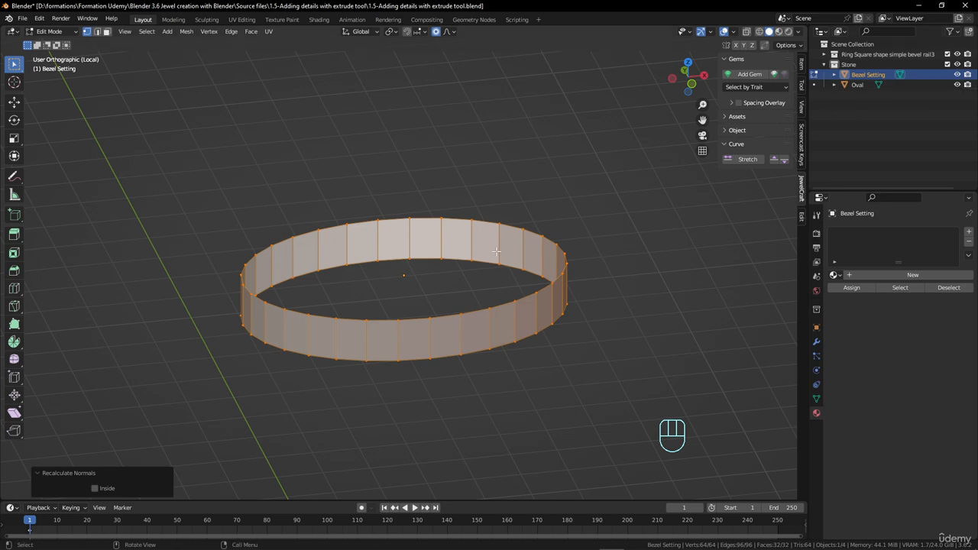
{"action": "key", "text": "KP_Divide"}
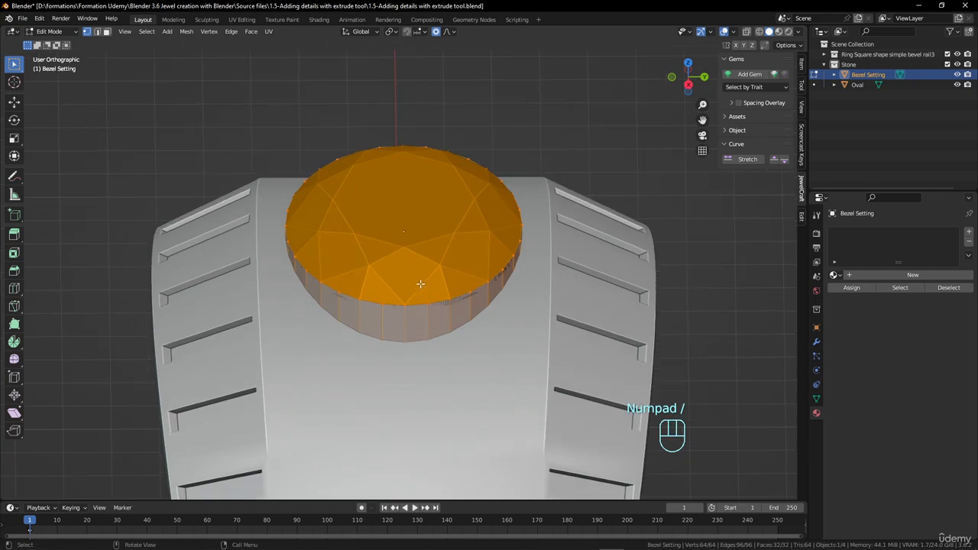
{"action": "key", "text": "Tab"}
{"action": "key", "text": "Tab"}
{"action": "middle_click_drag", "start_coordinate": [425, 291], "coordinate": [400, 295]}
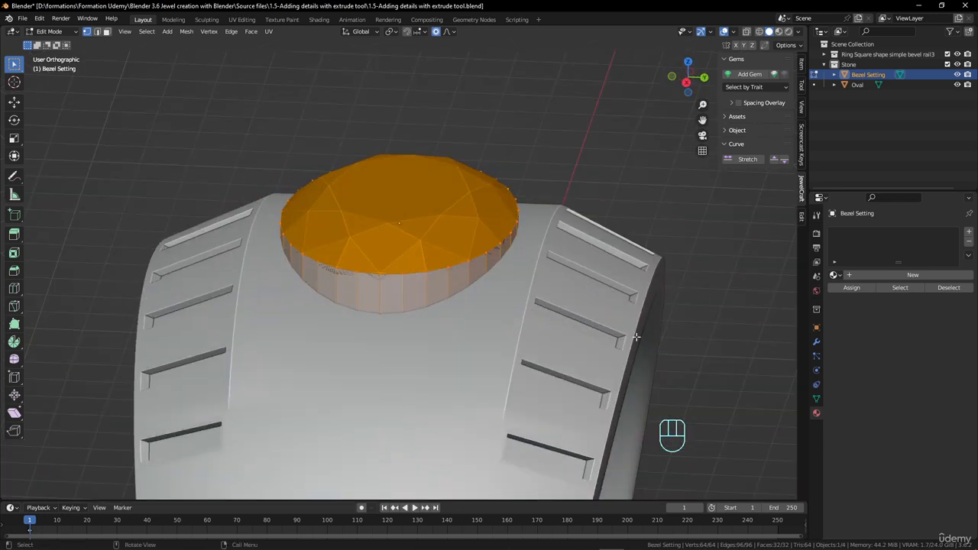
Add a Solidify modifier to the Bezel Setting with an offset of 1 and a thickness of about 0.272 mm
{"action": "left_click", "coordinate": [815, 341]}
{"action": "left_click", "coordinate": [891, 231]}
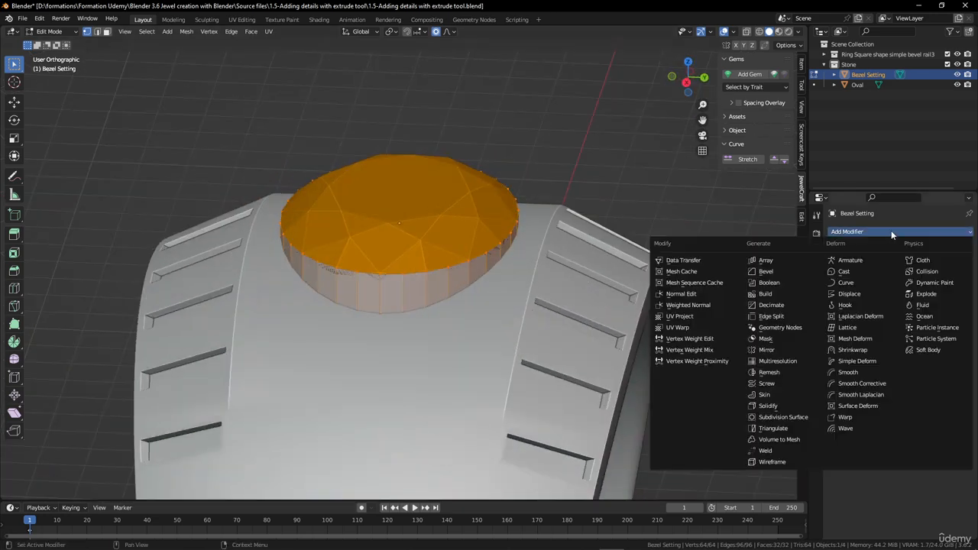
{"action": "left_click", "coordinate": [775, 406]}
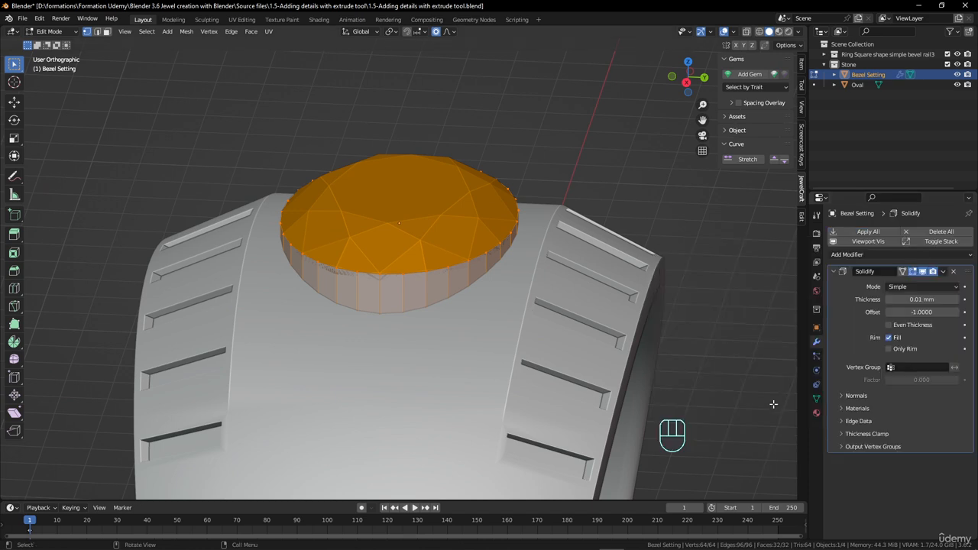
{"action": "middle_click_drag", "start_coordinate": [649, 337], "coordinate": [615, 312]}
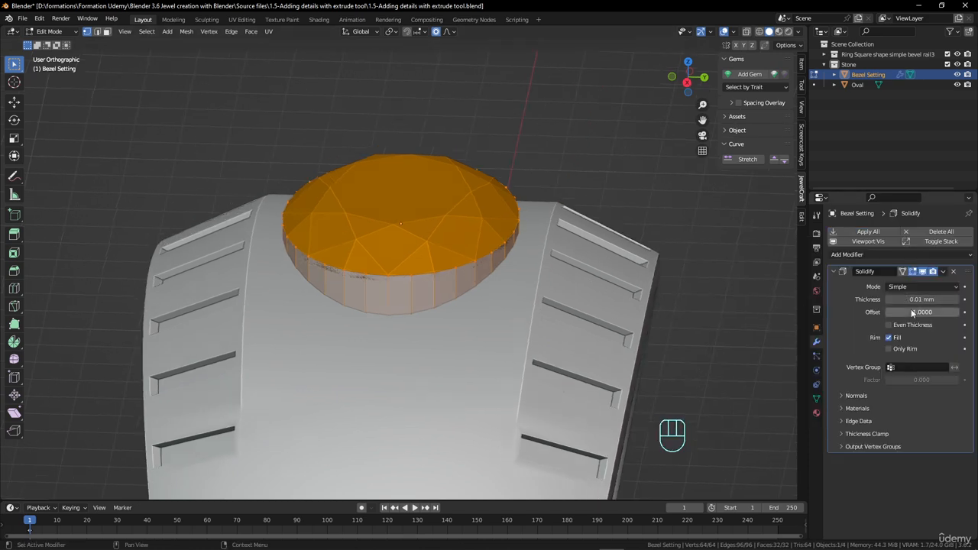
{"action": "left_click_drag", "start_coordinate": [912, 315], "coordinate": [974, 299]}
{"action": "middle_click_drag", "start_coordinate": [451, 312], "coordinate": [486, 349]}
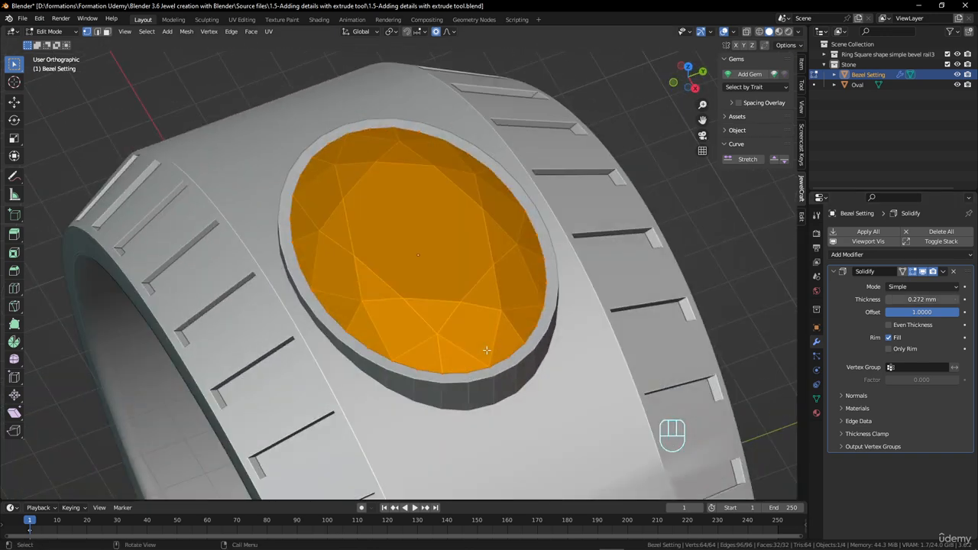
Select the bezel's upper inner edge loop and raise it about 0.075 mm along Z with proportional editing
{"action": "scroll", "coordinate": [487, 349], "scroll_direction": "up", "scroll_amount": 1}
{"action": "middle_click_drag", "start_coordinate": [429, 284], "coordinate": [533, 222]}
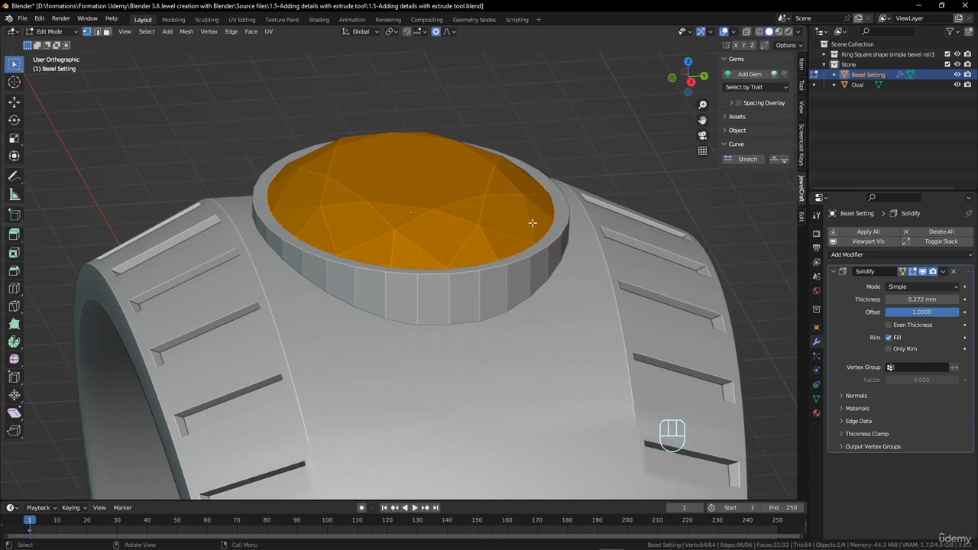
{"action": "left_click", "coordinate": [557, 214], "text": "alt"}
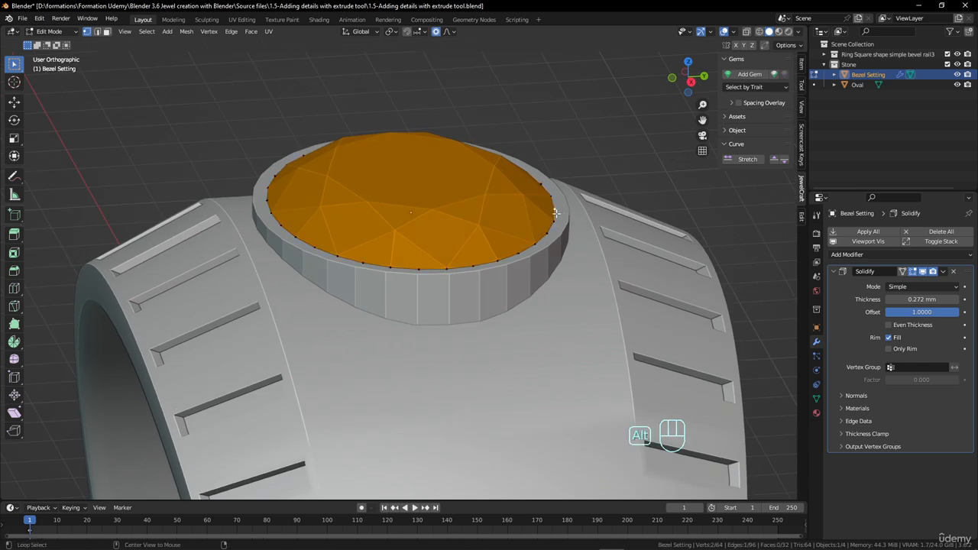
{"action": "left_click", "coordinate": [554, 214], "text": "alt"}
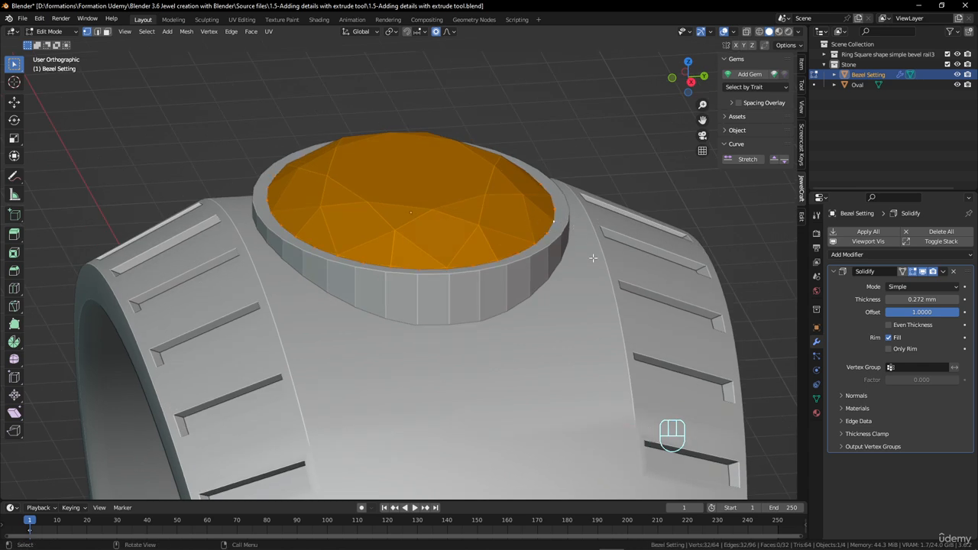
{"action": "key", "text": "g"}
{"action": "key", "text": "z"}
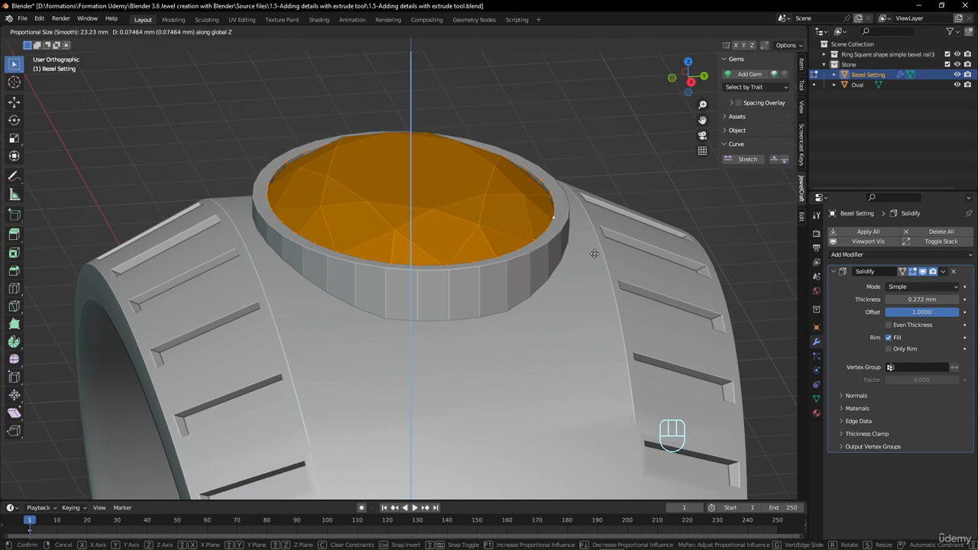
{"action": "left_click", "coordinate": [594, 254]}
{"action": "middle_click_drag", "start_coordinate": [594, 254], "coordinate": [429, 361]}
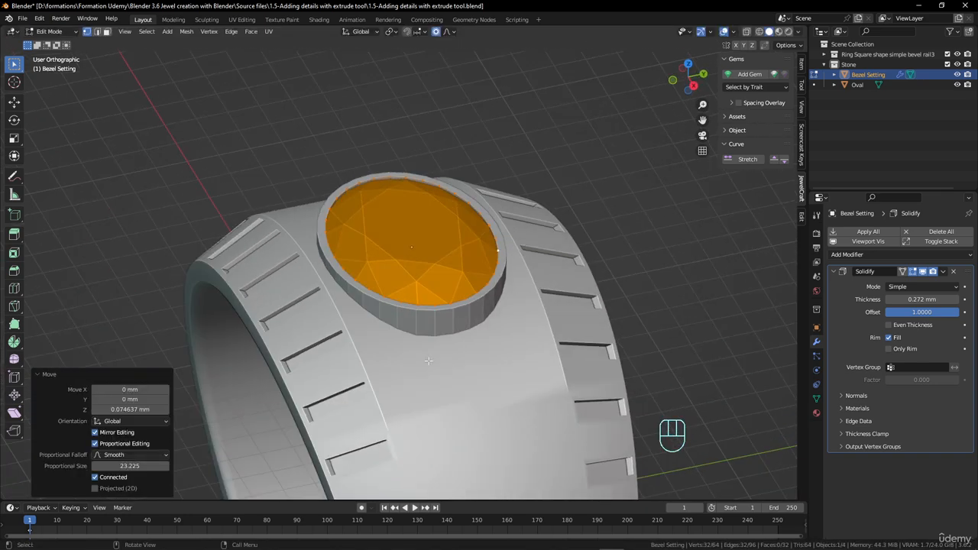
Add a Bevel modifier to the Bezel Setting and set its segments to 2
{"action": "left_click", "coordinate": [917, 254]}
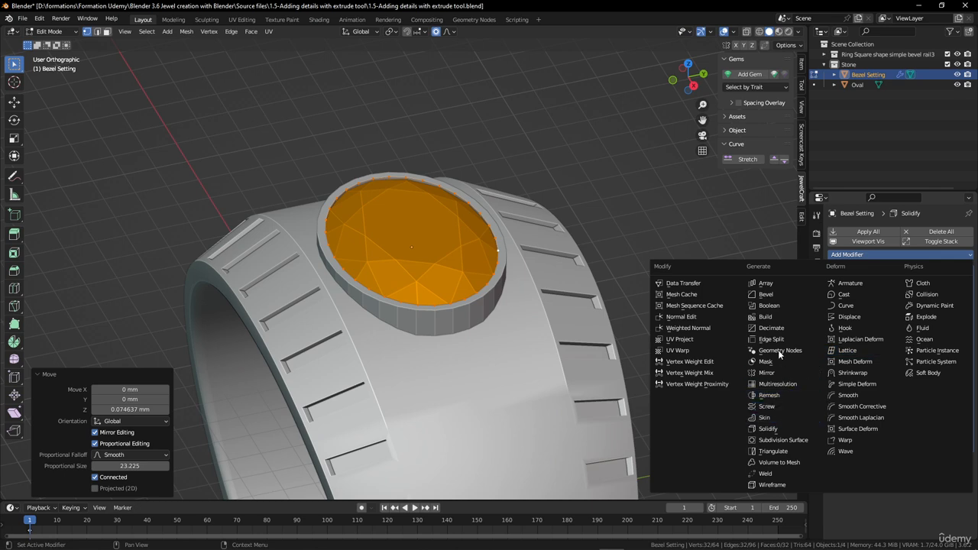
{"action": "left_click", "coordinate": [766, 294]}
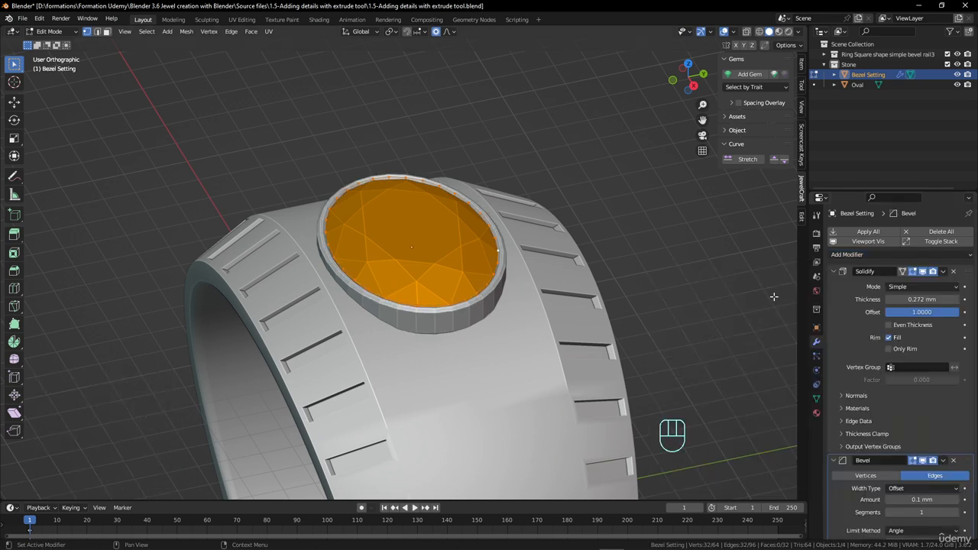
{"action": "middle_click_drag", "start_coordinate": [574, 369], "coordinate": [492, 309]}
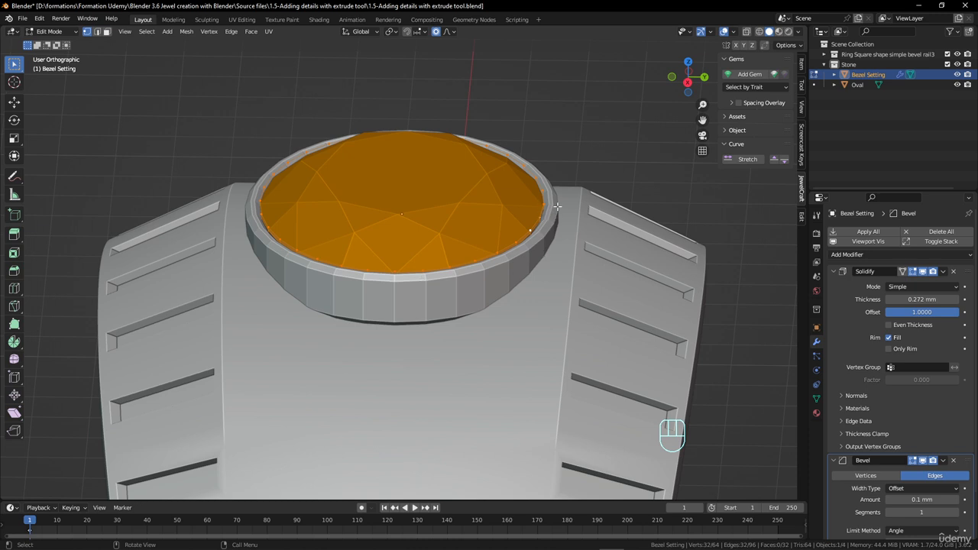
{"action": "scroll", "coordinate": [557, 216], "scroll_direction": "up", "scroll_amount": 3}
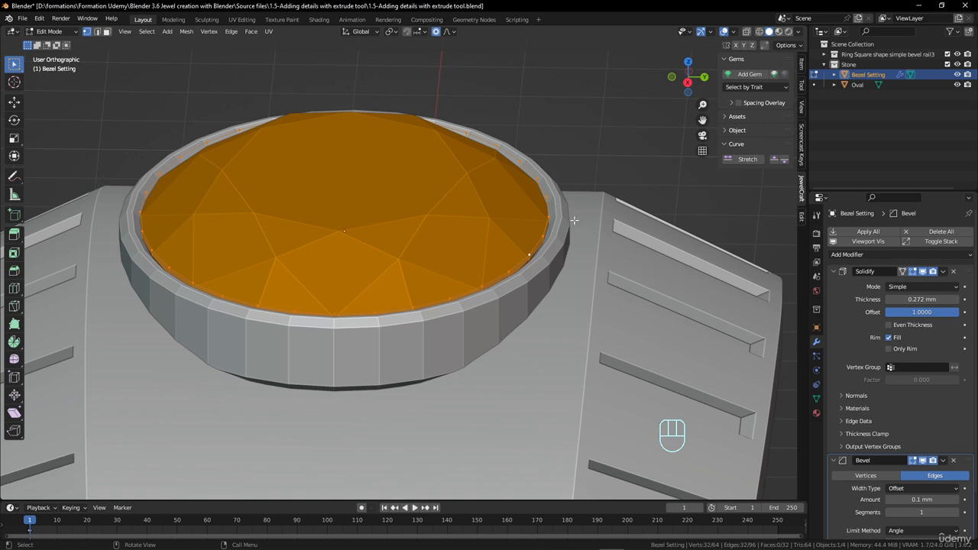
{"action": "scroll", "coordinate": [931, 408], "scroll_direction": "down", "scroll_amount": 2}
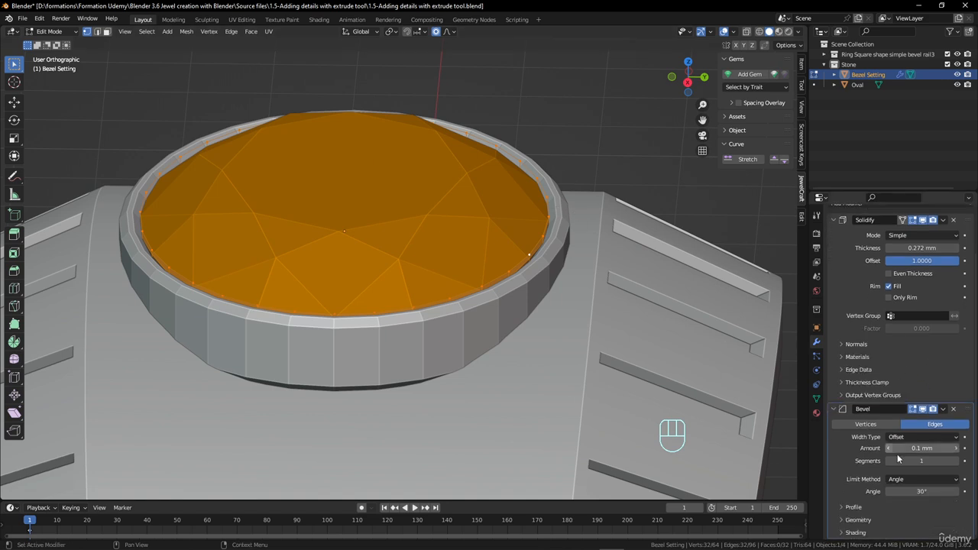
{"action": "left_click", "coordinate": [955, 461]}
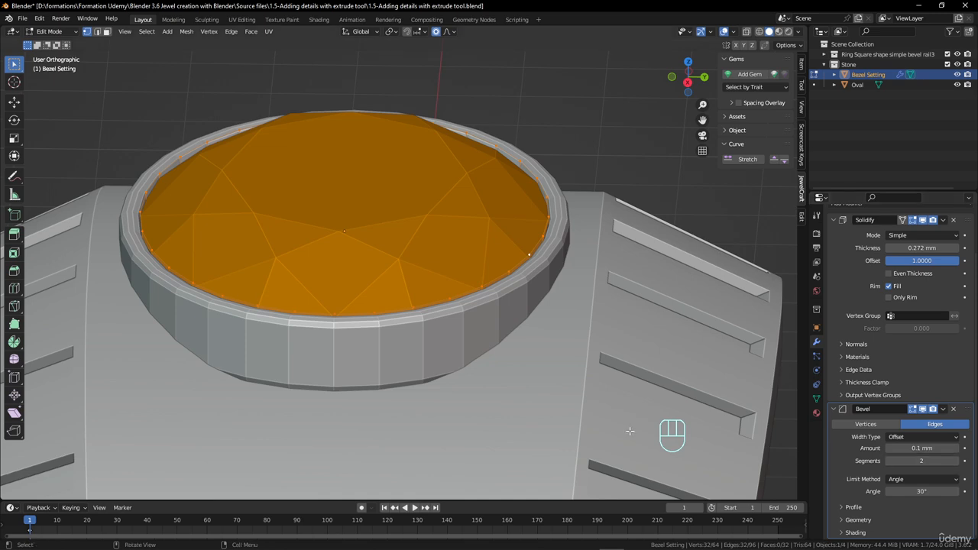
{"action": "scroll", "coordinate": [336, 378], "scroll_direction": "down", "scroll_amount": 3}
{"action": "middle_click_drag", "start_coordinate": [334, 378], "coordinate": [364, 368]}
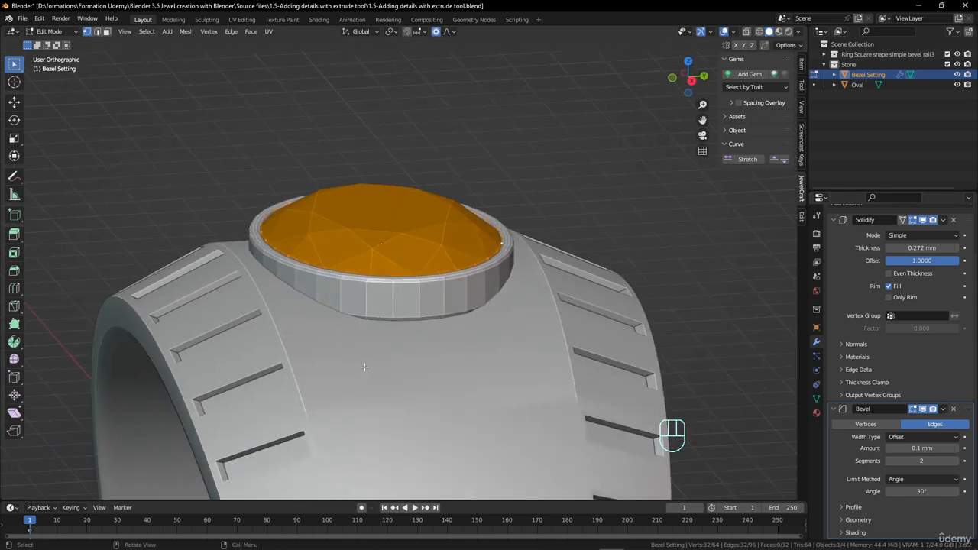
Show the model in wireframe and select the bezel's lower edge loop
{"action": "key", "text": "z"}
{"action": "left_click", "coordinate": [258, 337]}
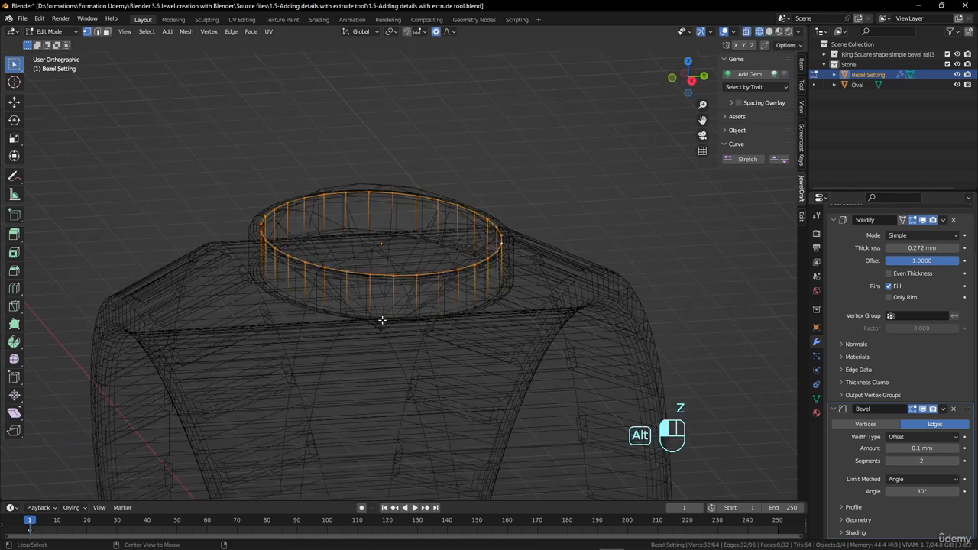
{"action": "left_click", "coordinate": [382, 321], "text": "alt"}
{"action": "key", "text": "g"}
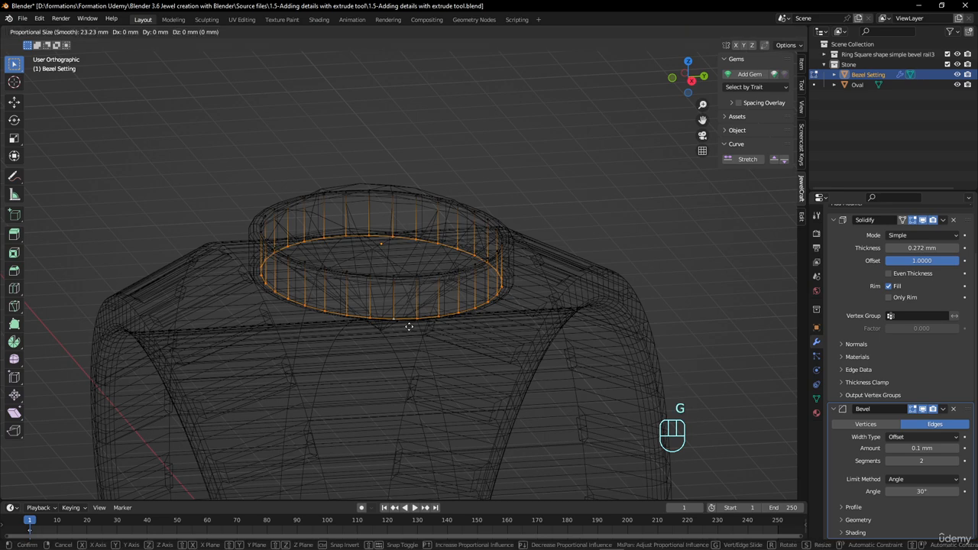
{"action": "key", "text": "z"}
{"action": "right_click", "coordinate": [410, 333]}
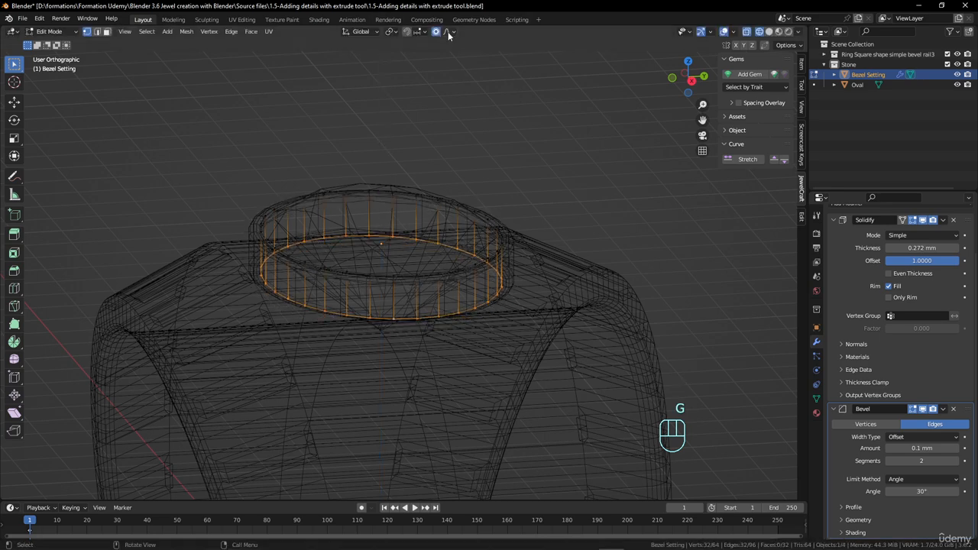
Lower the bezel's bottom edge loop about 0.50 mm along Z and return the model to solid shading
{"action": "key", "text": "g"}
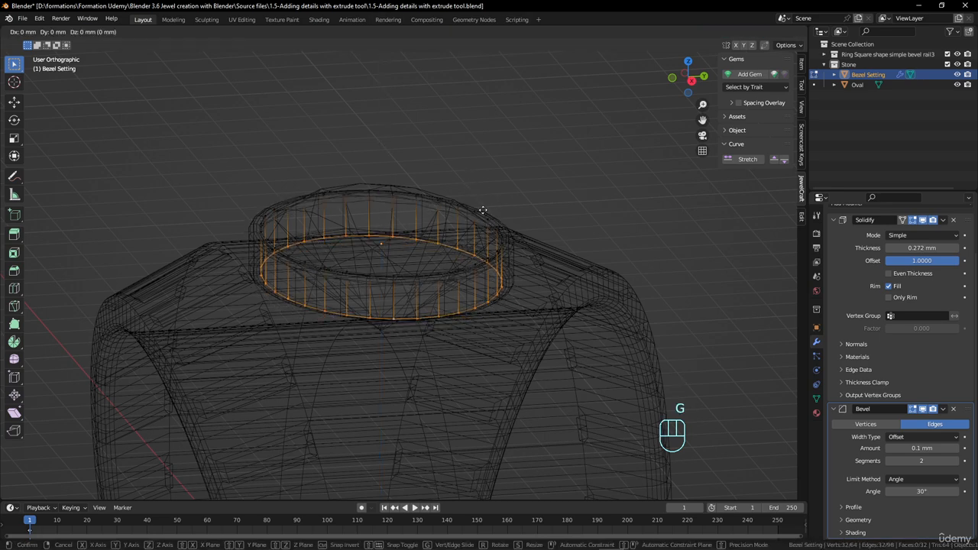
{"action": "key", "text": "z"}
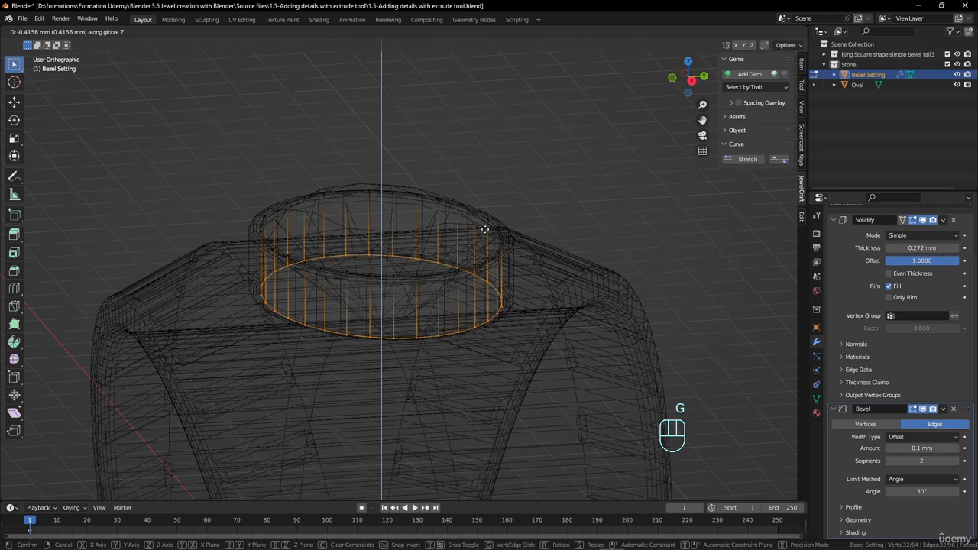
{"action": "left_click", "coordinate": [481, 233]}
{"action": "key", "text": "shift+z"}
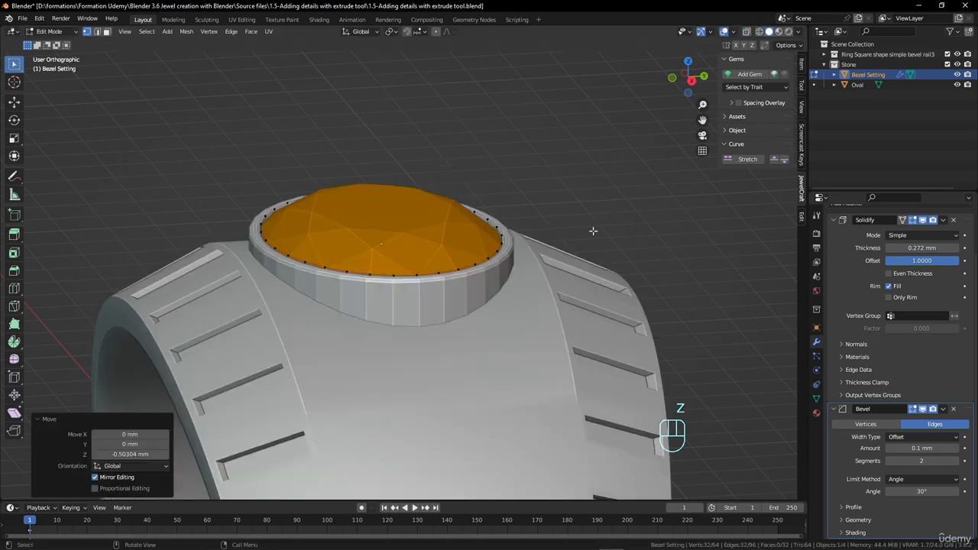
Apply smooth shading to the whole Bezel Setting object and clear the selection
{"action": "mouse_move", "coordinate": [589, 226]}
{"action": "middle_mouse_down"}
{"action": "mouse_move", "coordinate": [534, 199]}
{"action": "mouse_move", "coordinate": [504, 283]}
{"action": "mouse_move", "coordinate": [548, 267]}
{"action": "mouse_move", "coordinate": [501, 283]}
{"action": "middle_mouse_up"}
{"action": "key", "text": "Tab"}
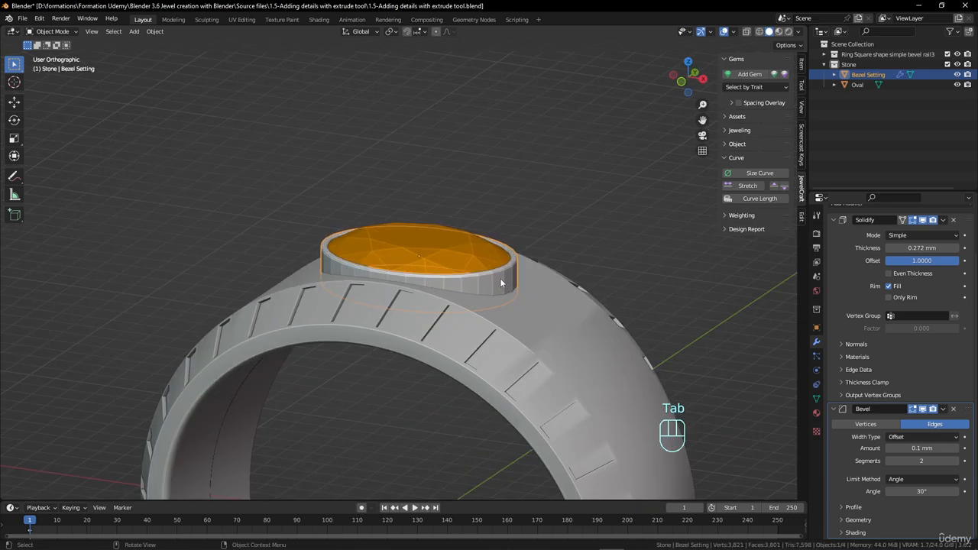
{"action": "right_click", "coordinate": [501, 283]}
{"action": "left_click", "coordinate": [501, 282]}
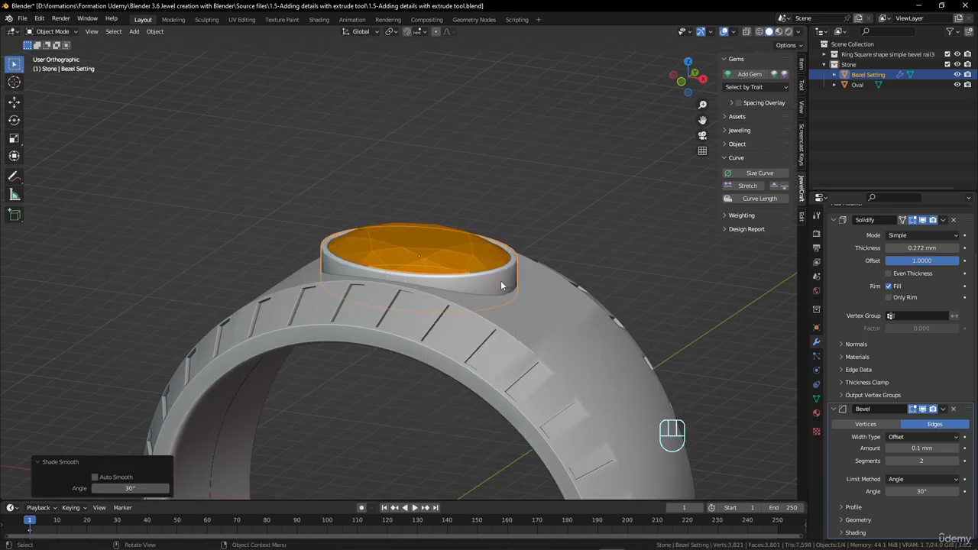
{"action": "middle_click_drag", "start_coordinate": [520, 269], "coordinate": [374, 298]}
{"action": "scroll", "coordinate": [369, 297], "scroll_direction": "down", "scroll_amount": 4}
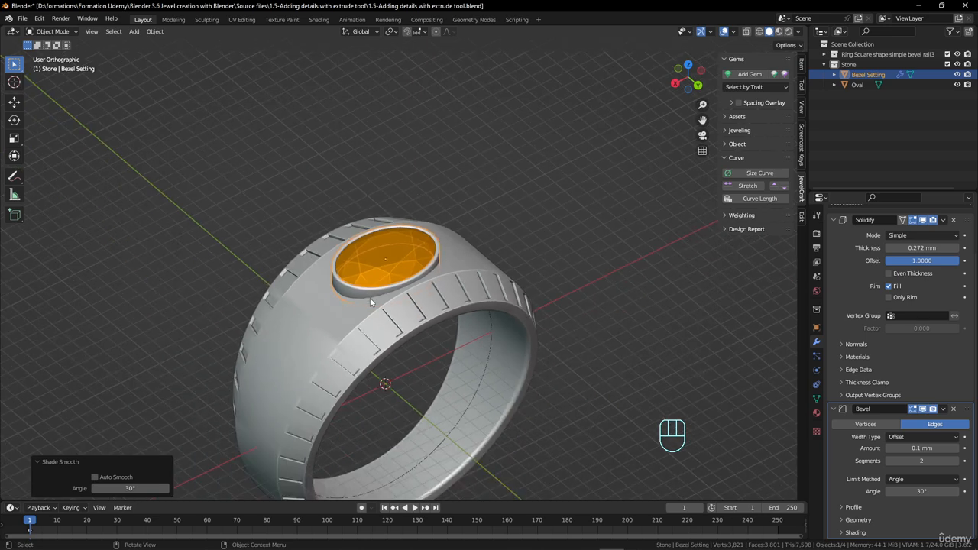
{"action": "key", "text": "alt+a"}
{"action": "middle_click_drag", "start_coordinate": [427, 283], "coordinate": [451, 326]}
{"action": "scroll", "coordinate": [452, 237], "scroll_direction": "up", "scroll_amount": 3}
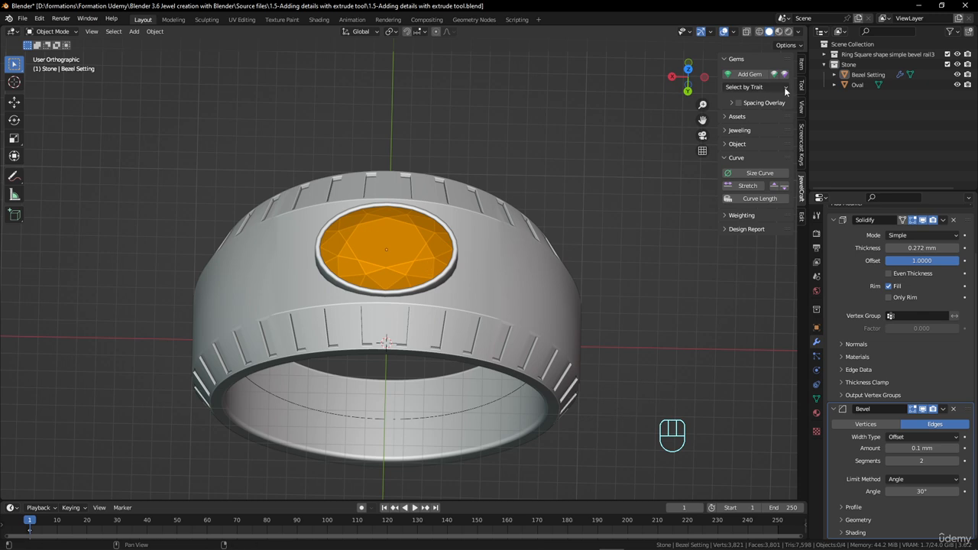
Review the gem cuts offered for a new gem without adding one
{"action": "left_click", "coordinate": [758, 75]}
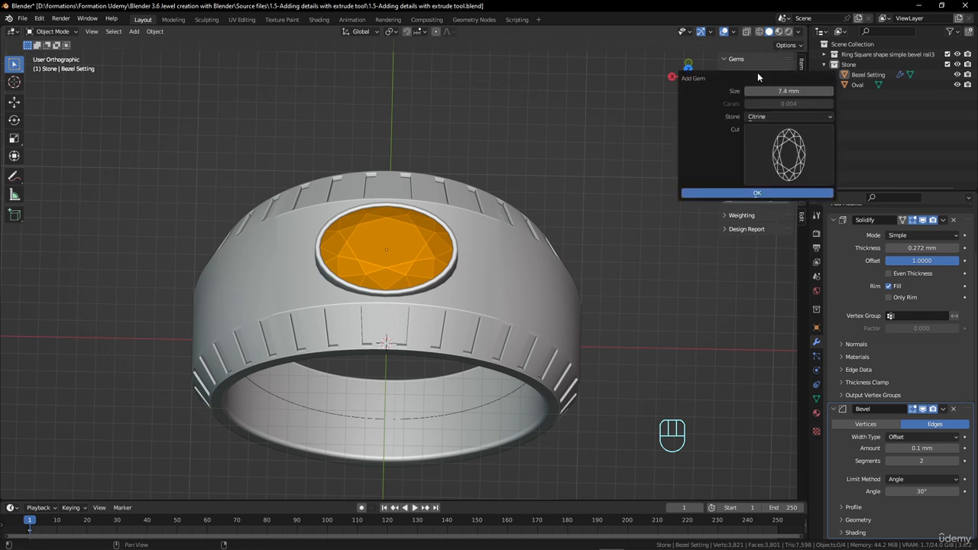
{"action": "left_click", "coordinate": [771, 150]}
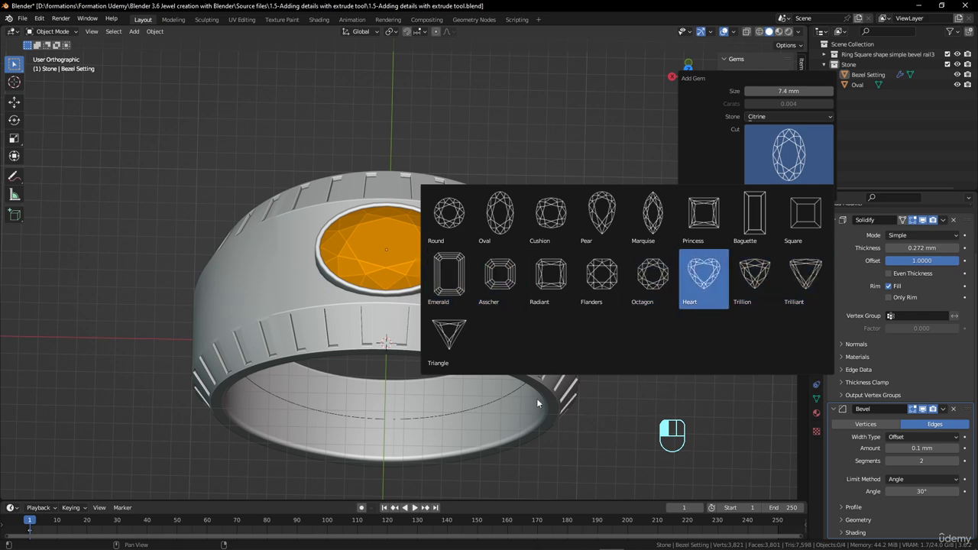
{"action": "left_click", "coordinate": [538, 108]}
{"action": "left_click", "coordinate": [466, 257]}
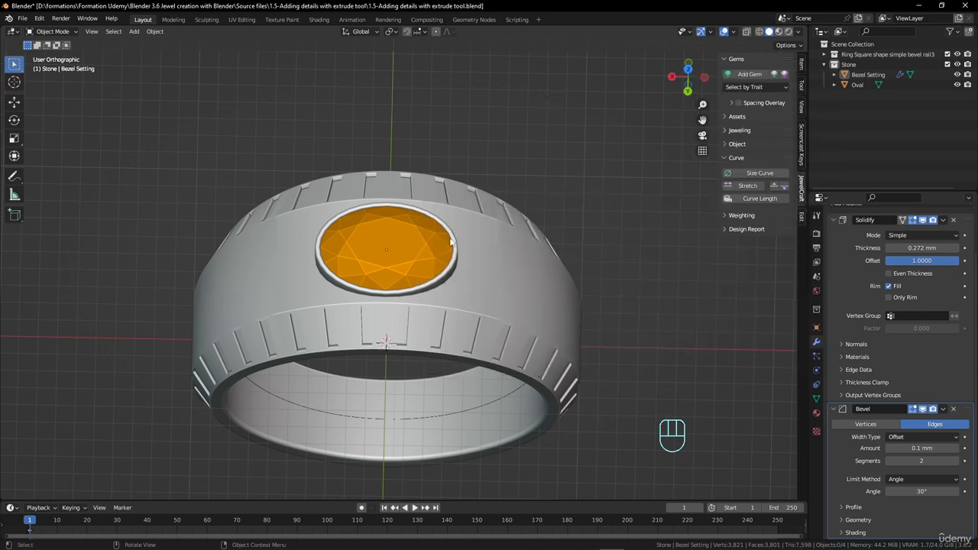
Select the bezel together with the oval gem and raise both about 1.6 mm along Z
{"action": "left_click", "coordinate": [459, 249]}
{"action": "middle_click_drag", "start_coordinate": [458, 255], "coordinate": [471, 219]}
{"action": "scroll", "coordinate": [473, 247], "scroll_direction": "up", "scroll_amount": 3}
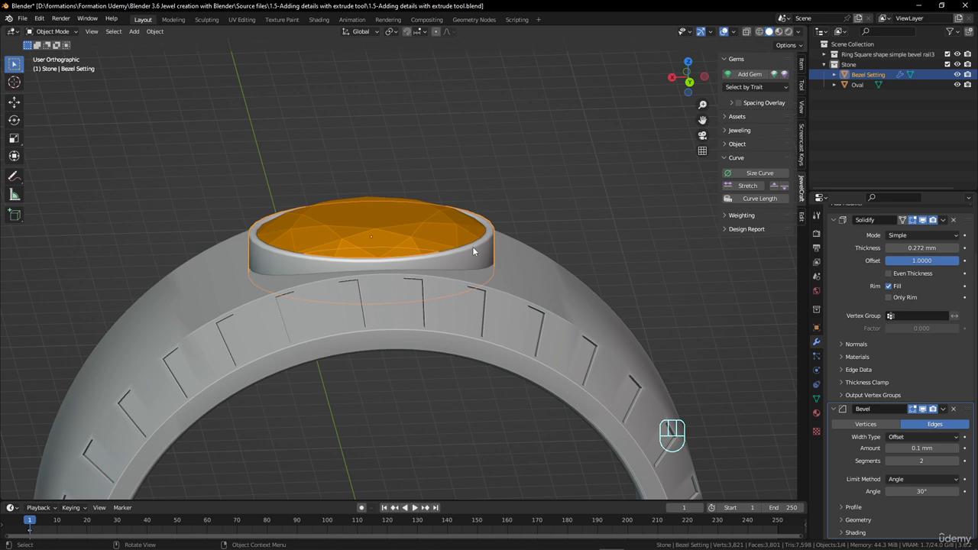
{"action": "left_click", "coordinate": [429, 221], "text": "shift"}
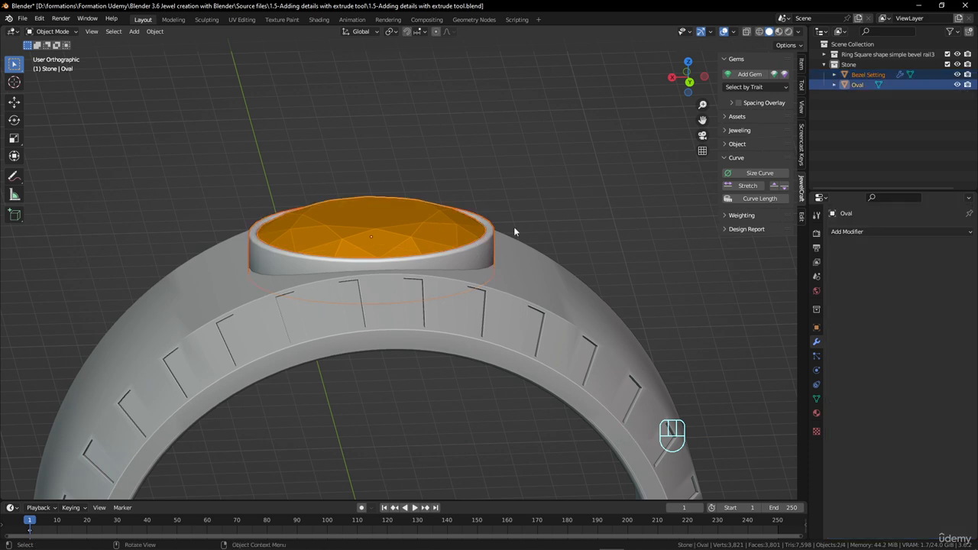
{"action": "key", "text": "g"}
{"action": "key", "text": "z"}
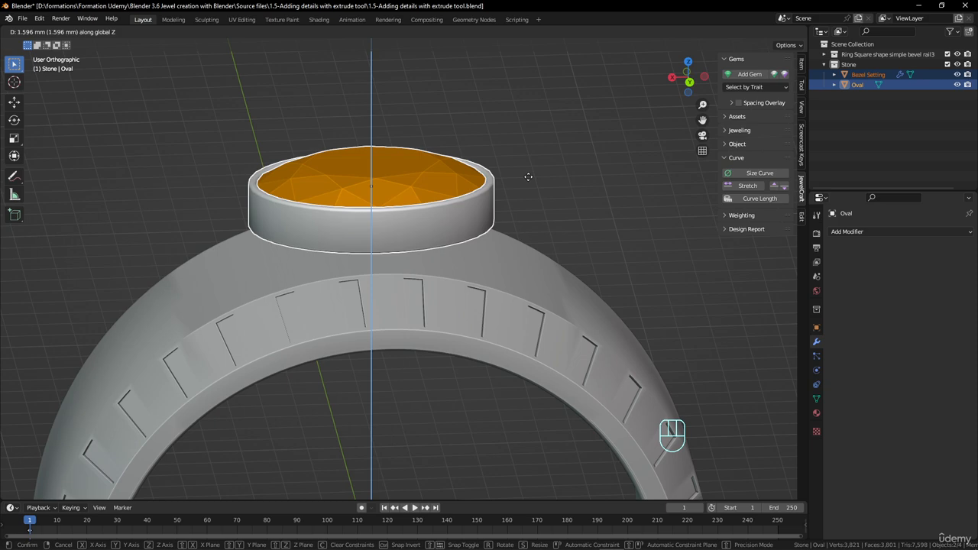
{"action": "left_click", "coordinate": [527, 177]}
Extend the bezel down into the ring by moving its lower edge loop about 1.31 mm down along Z
{"action": "left_click", "coordinate": [477, 208]}
{"action": "middle_click_drag", "start_coordinate": [481, 239], "coordinate": [495, 203]}
{"action": "key", "text": "Tab"}
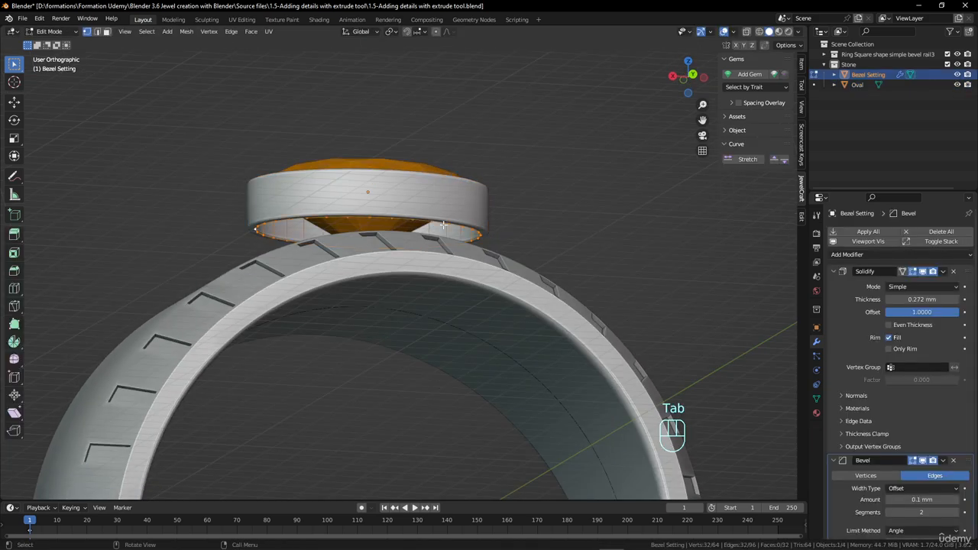
{"action": "middle_click_drag", "start_coordinate": [443, 225], "coordinate": [504, 234]}
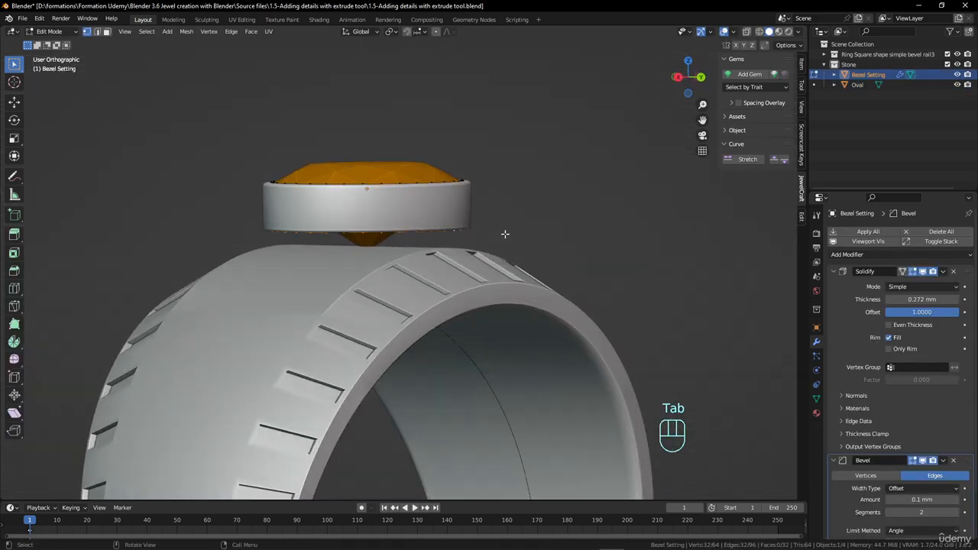
{"action": "key", "text": "g"}
{"action": "key", "text": "z"}
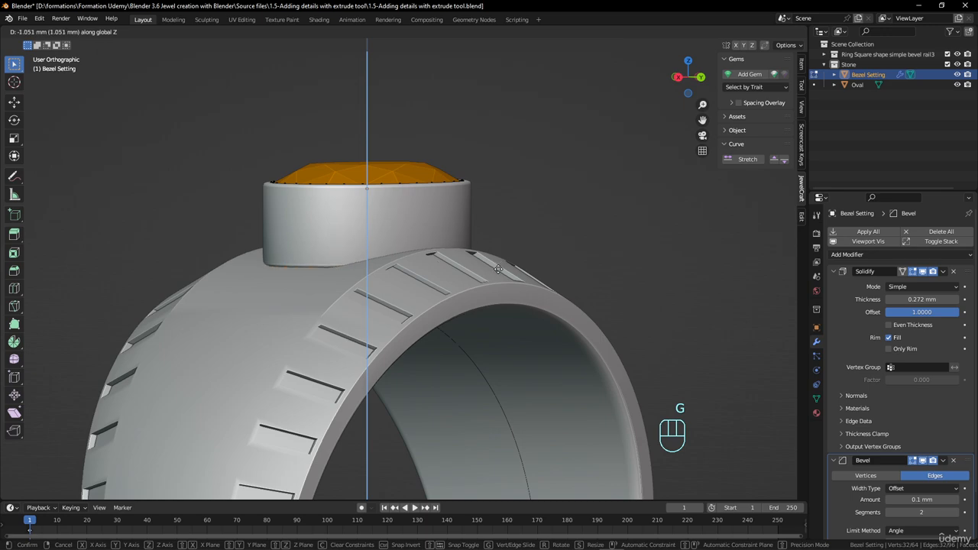
{"action": "left_click", "coordinate": [497, 276]}
{"action": "middle_click_drag", "start_coordinate": [511, 249], "coordinate": [450, 269]}
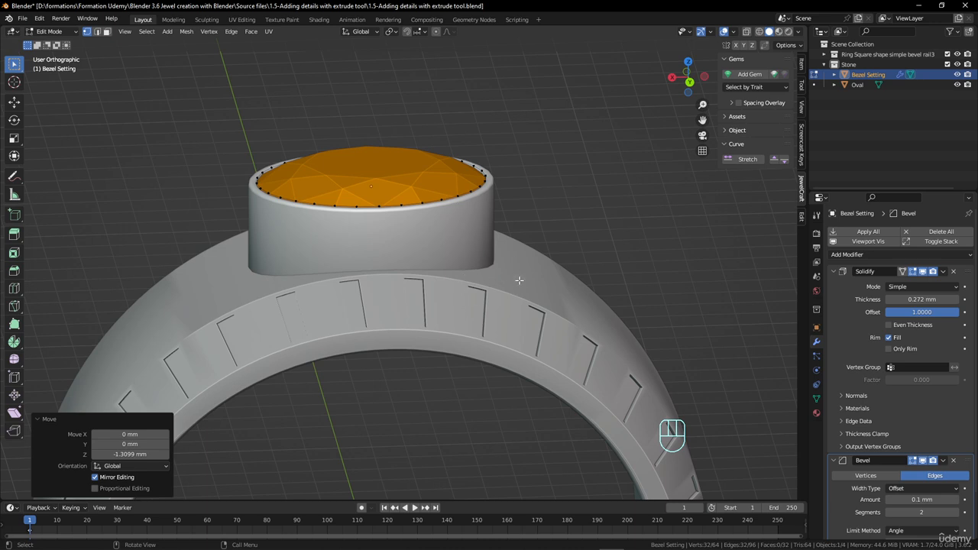
{"action": "middle_click_drag", "start_coordinate": [519, 280], "coordinate": [530, 267]}
{"action": "key", "text": "s"}
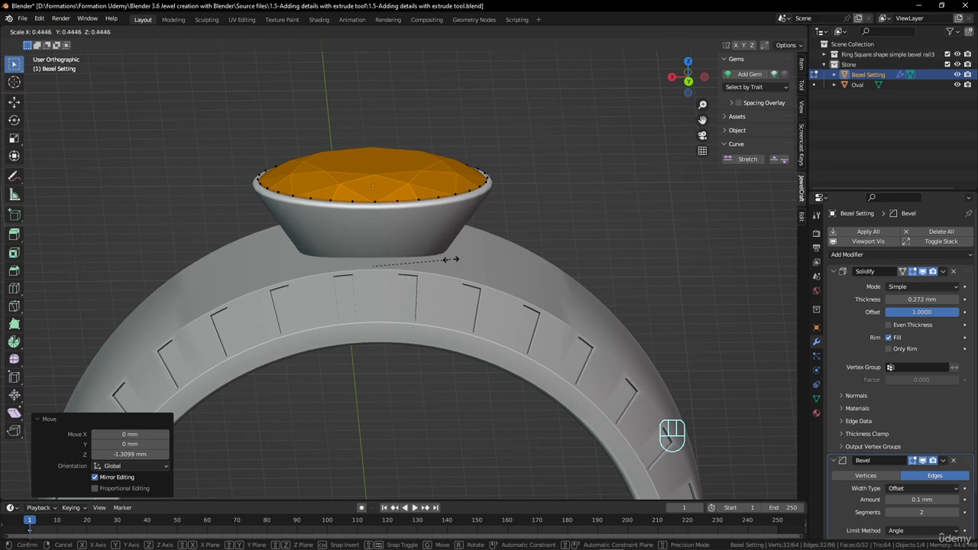
{"action": "right_click", "coordinate": [550, 276]}
{"action": "mouse_move", "coordinate": [527, 277]}
{"action": "middle_mouse_down"}
{"action": "mouse_move", "coordinate": [410, 296]}
{"action": "mouse_move", "coordinate": [519, 282]}
{"action": "middle_mouse_up"}
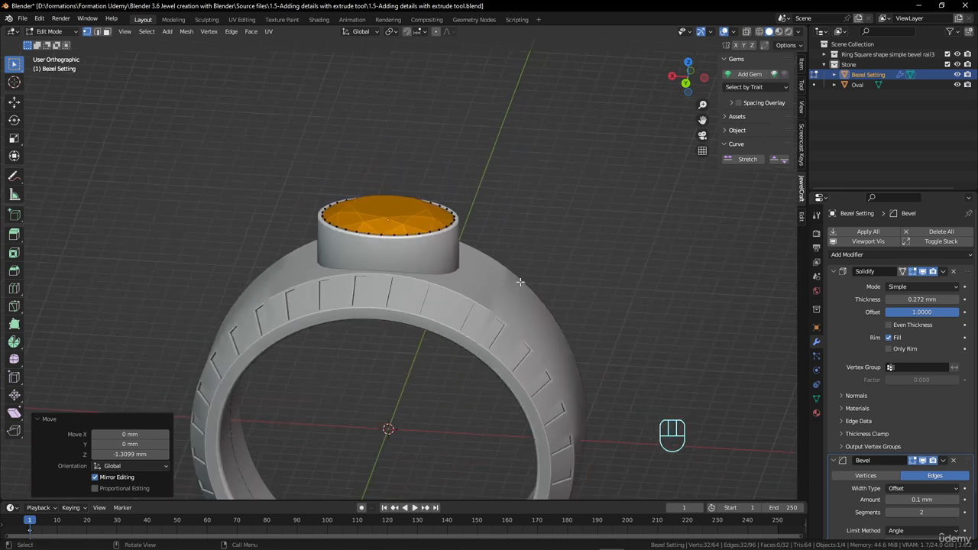
Try flaring the bezel's base by scaling its lower edge loop about 1.564 along X and about 1.165 uniformly
{"action": "key", "text": "s"}
{"action": "key", "text": "x"}
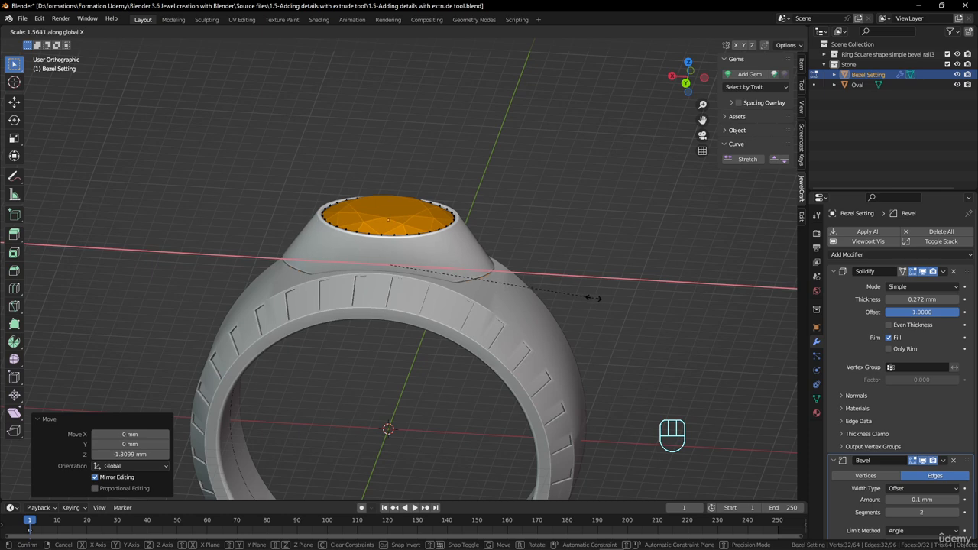
{"action": "left_click", "coordinate": [592, 298]}
{"action": "middle_click_drag", "start_coordinate": [540, 284], "coordinate": [431, 275]}
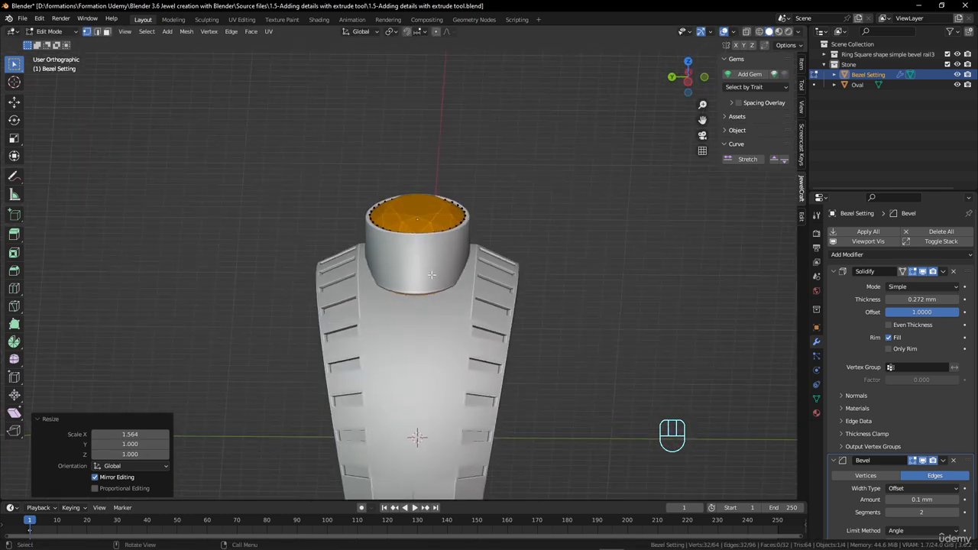
{"action": "key", "text": "s"}
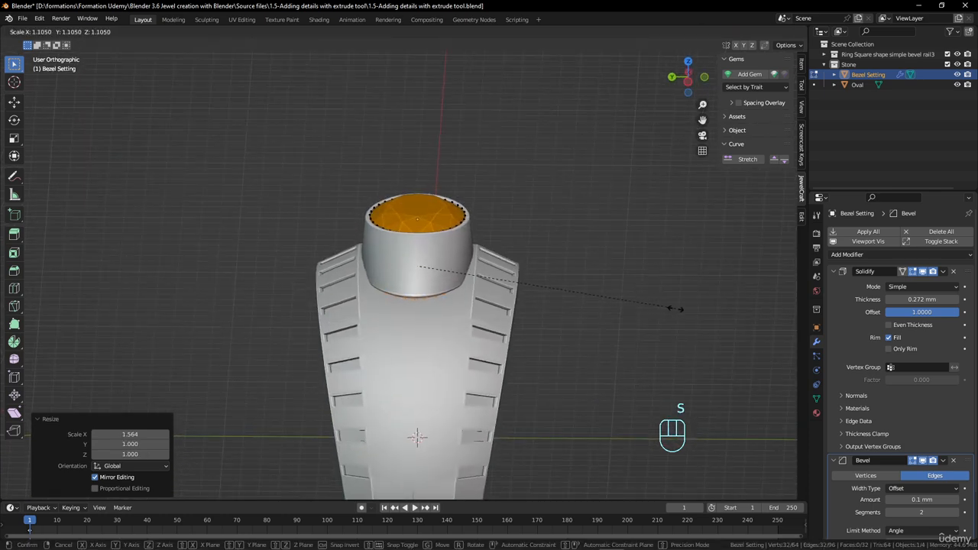
{"action": "left_click", "coordinate": [688, 311]}
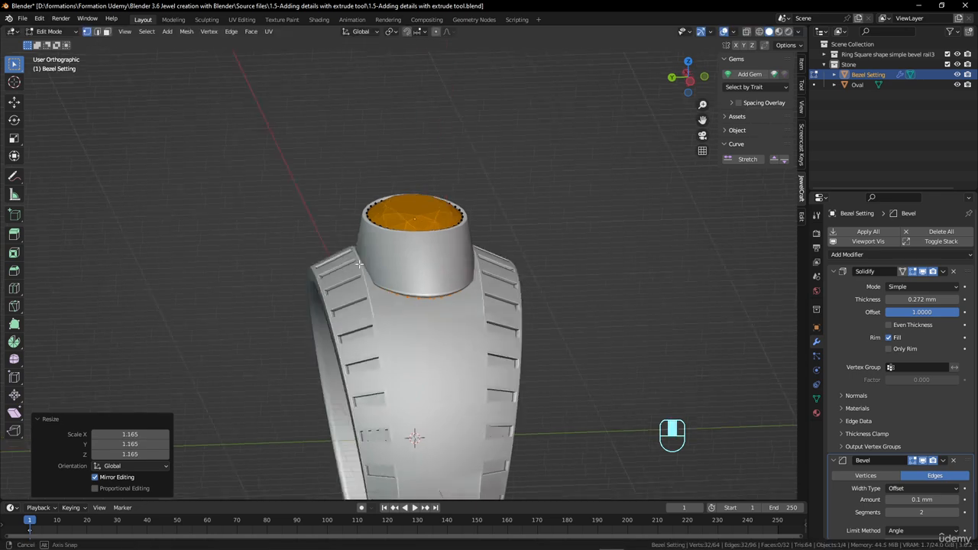
Try lowering the flared base loop about 1.94 mm along Z, and undo this move and the flaring
{"action": "middle_click_drag", "start_coordinate": [687, 310], "coordinate": [487, 272]}
{"action": "key", "text": "g"}
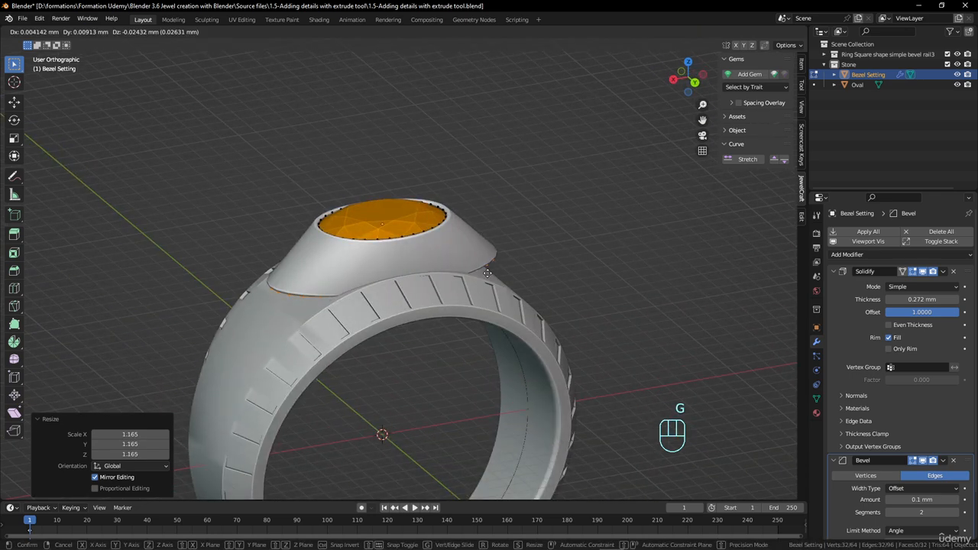
{"action": "key", "text": "z"}
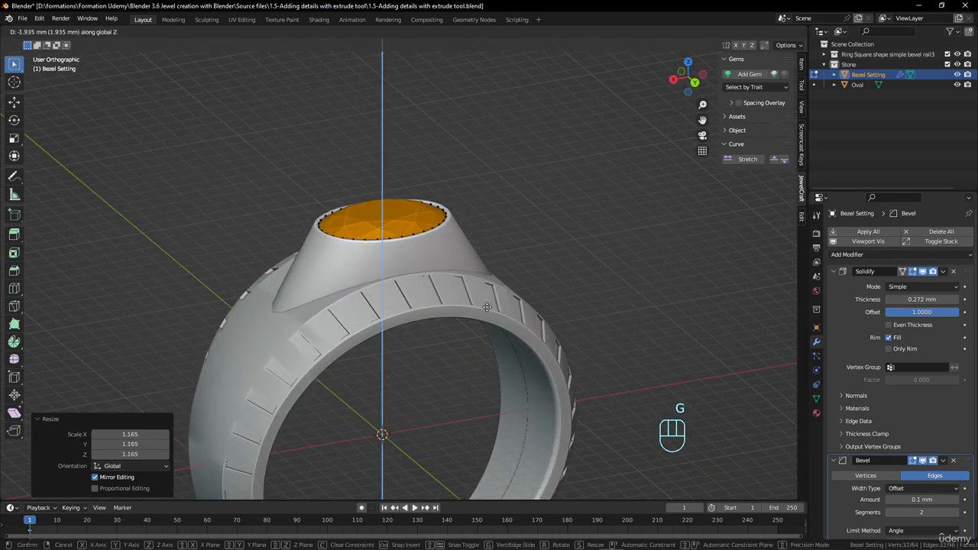
{"action": "left_click", "coordinate": [487, 307]}
{"action": "middle_click_drag", "start_coordinate": [488, 308], "coordinate": [389, 309]}
{"action": "key", "text": "Tab"}
{"action": "key", "text": "ctrl+z"}
{"action": "key", "text": "ctrl+z"}
{"action": "key", "text": "ctrl+z"}
{"action": "key", "text": "ctrl+z"}
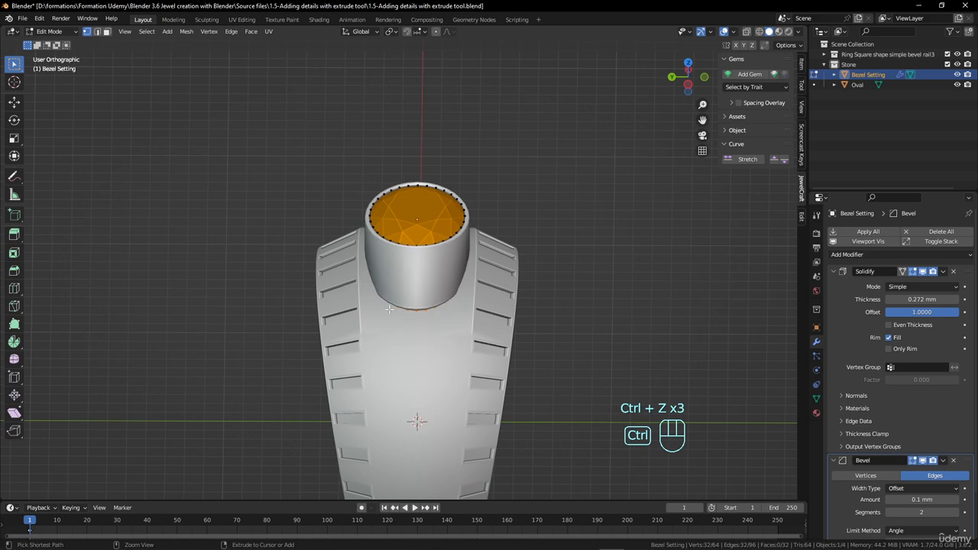
Try tapering the bezel inward by scaling its lower edge loop to about 0.332, and undo the taper
{"action": "middle_click_drag", "start_coordinate": [356, 258], "coordinate": [419, 245]}
{"action": "key", "text": "Tab"}
{"action": "scroll", "coordinate": [447, 261], "scroll_direction": "up", "scroll_amount": 4}
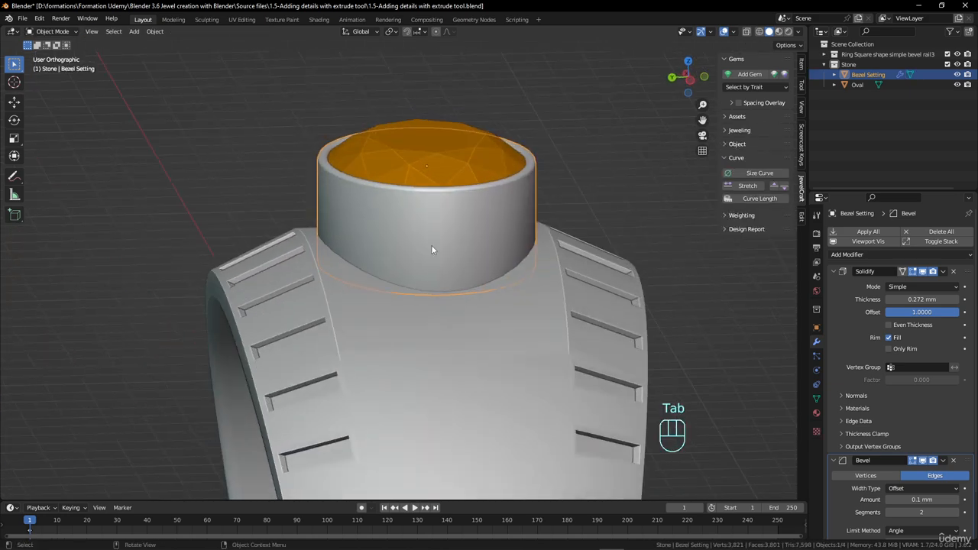
{"action": "key", "text": "Tab"}
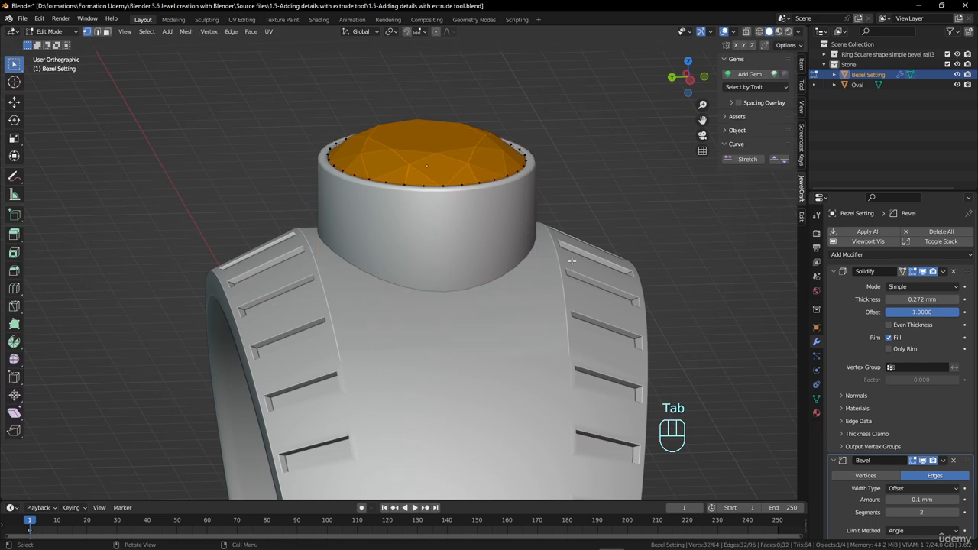
{"action": "key", "text": "s"}
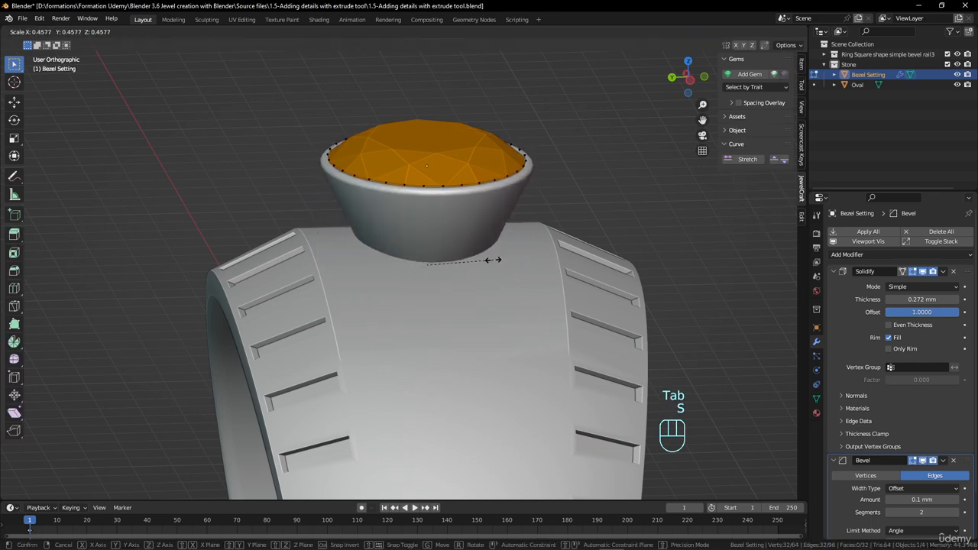
{"action": "left_click", "coordinate": [473, 258]}
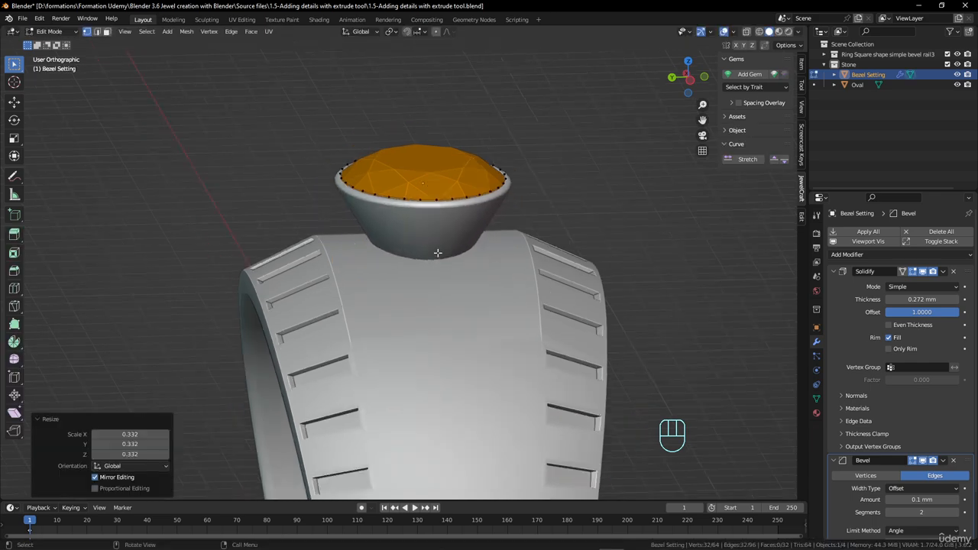
{"action": "key", "text": "Tab"}
{"action": "middle_click_drag", "start_coordinate": [436, 251], "coordinate": [569, 284]}
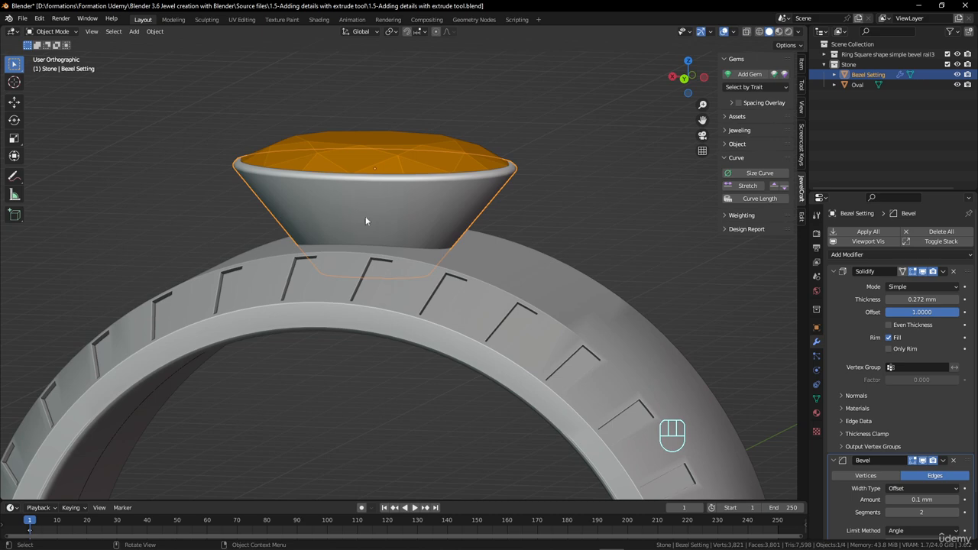
{"action": "key", "text": "ctrl+z"}
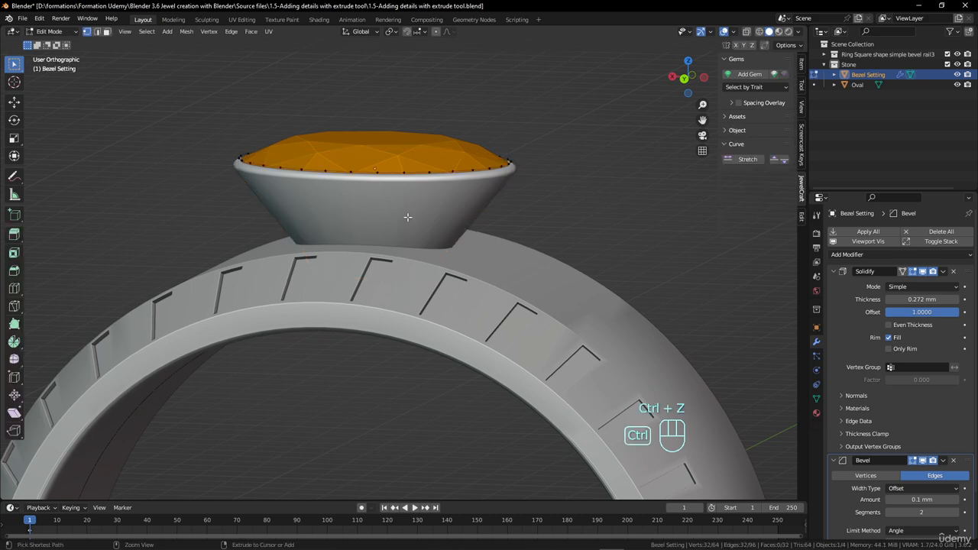
{"action": "key", "text": "ctrl+z"}
Scale the bezel's lower edge loop outward by about 1.159 and lower it about 0.38 mm along Z
{"action": "middle_click_drag", "start_coordinate": [408, 218], "coordinate": [466, 264]}
{"action": "key", "text": "s"}
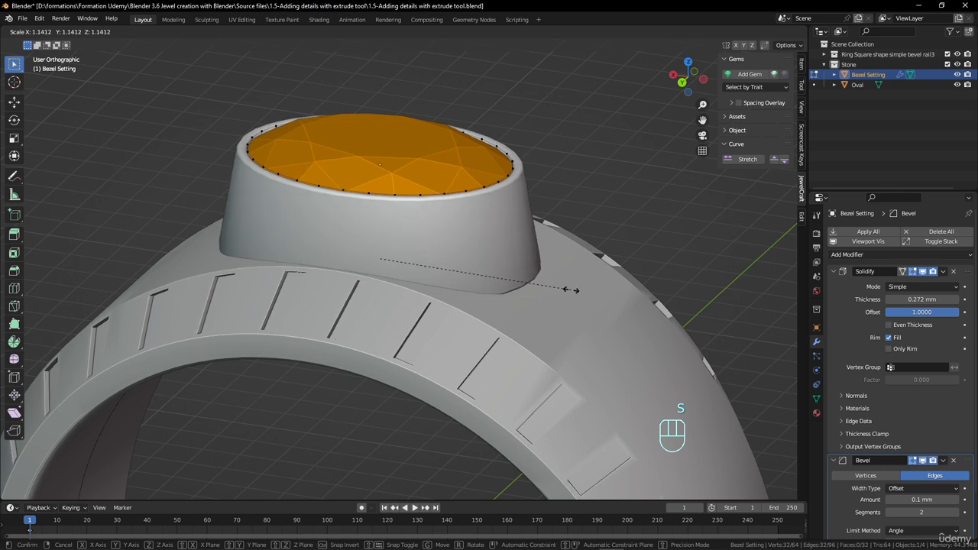
{"action": "left_click", "coordinate": [574, 290]}
{"action": "key", "text": "g"}
{"action": "key", "text": "z"}
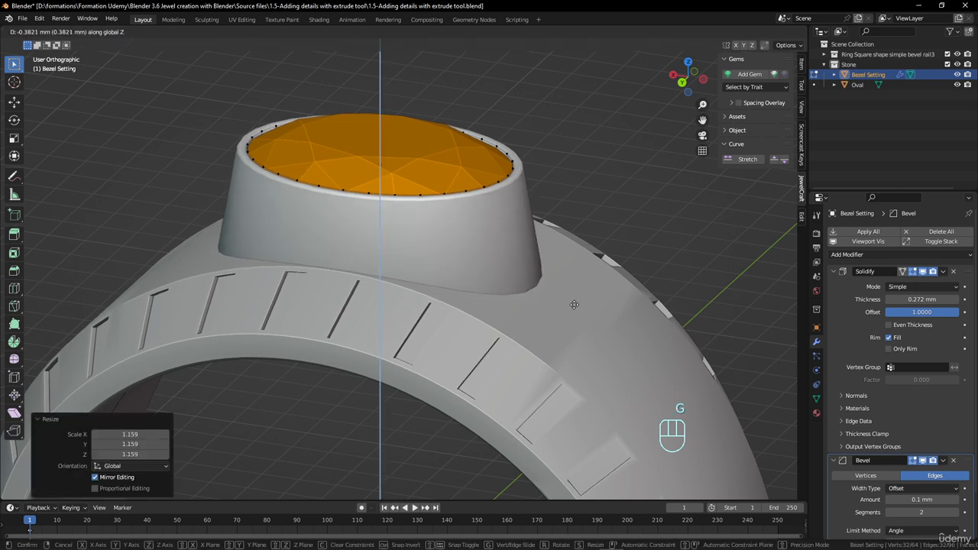
{"action": "left_click", "coordinate": [574, 304]}
Widen the bezel's base slightly more by scaling its lower edge loop uniformly by about 1.031
{"action": "key", "text": "s"}
{"action": "left_click", "coordinate": [582, 306]}
{"action": "scroll", "coordinate": [317, 262], "scroll_direction": "down", "scroll_amount": 3}
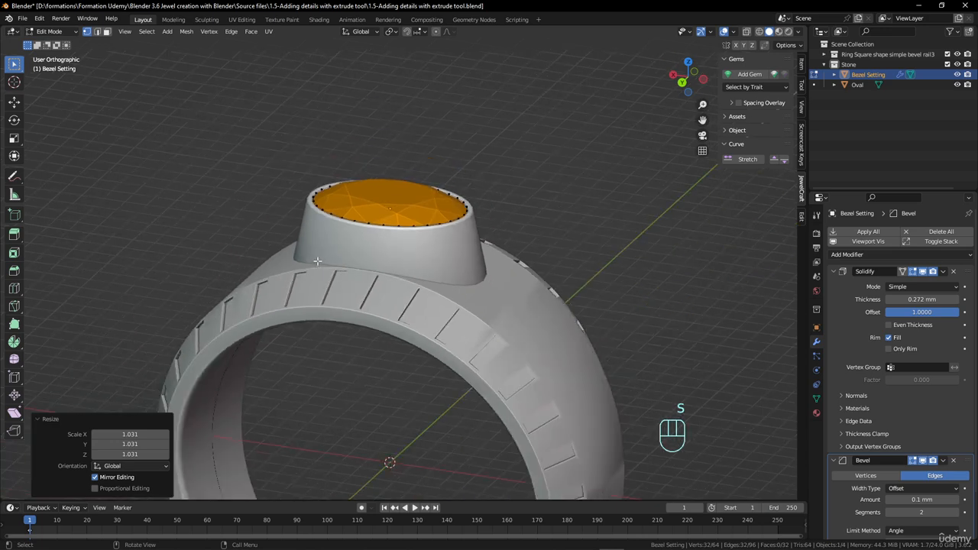
Leave mesh editing and rename the bezel object as "Bezel Setting base"
{"action": "middle_click_drag", "start_coordinate": [317, 261], "coordinate": [296, 228]}
{"action": "key", "text": "Tab"}
{"action": "key", "text": "Tab"}
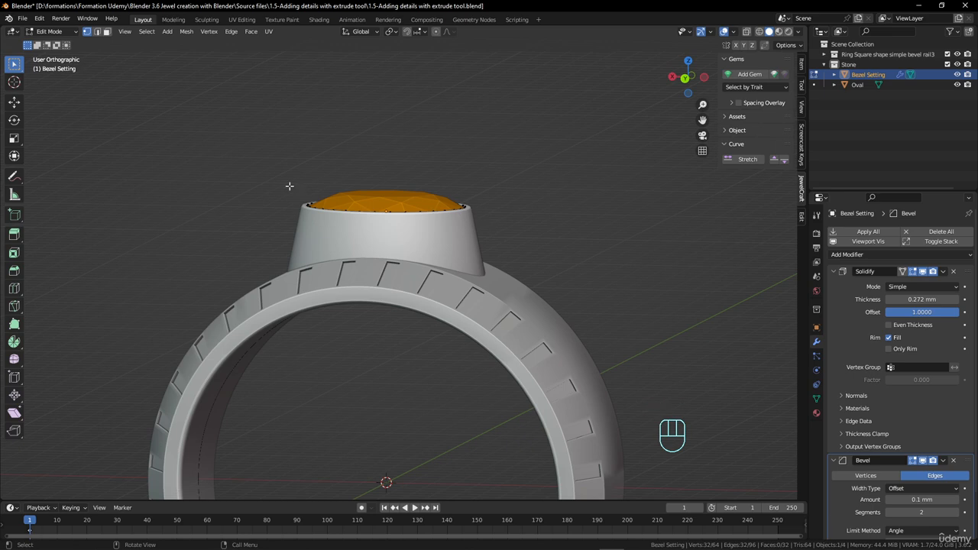
{"action": "middle_click_drag", "start_coordinate": [431, 244], "coordinate": [353, 235]}
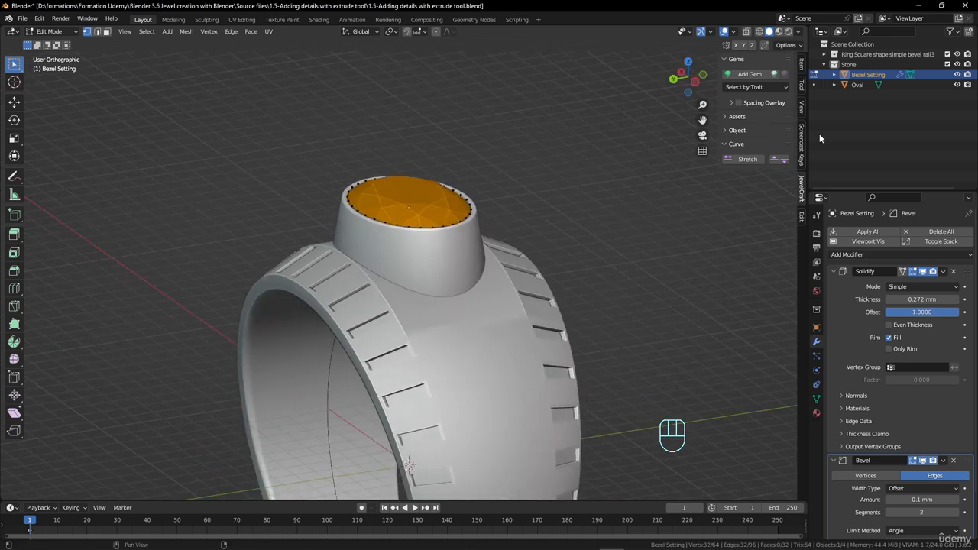
{"action": "key", "text": "Tab"}
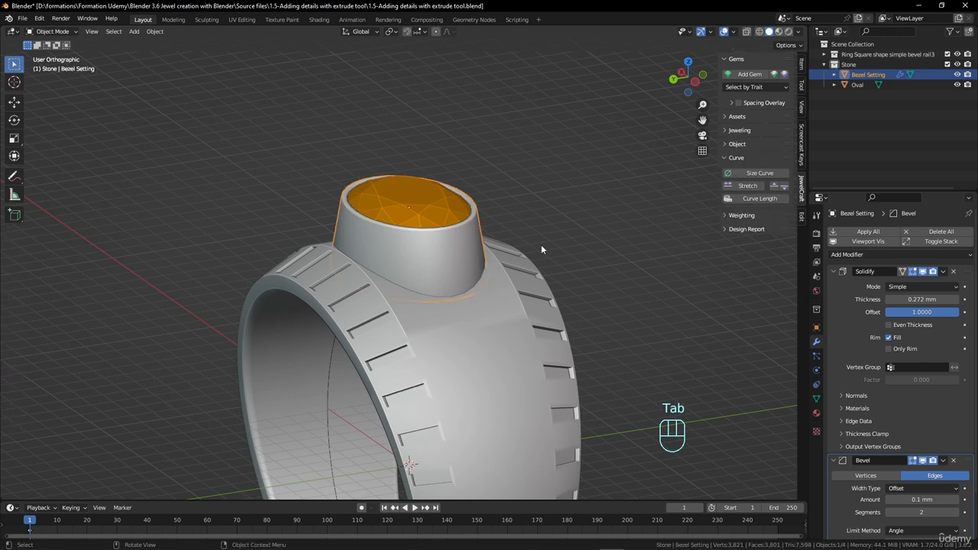
{"action": "double_click", "coordinate": [891, 76]}
{"action": "left_click", "coordinate": [891, 75]}
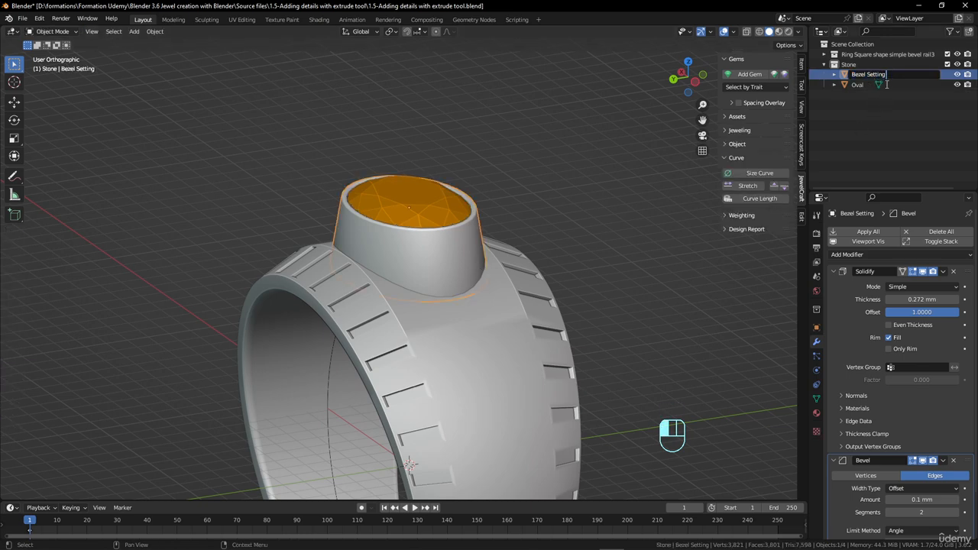
{"action": "type", "text": "base"}
{"action": "key", "text": "Return"}
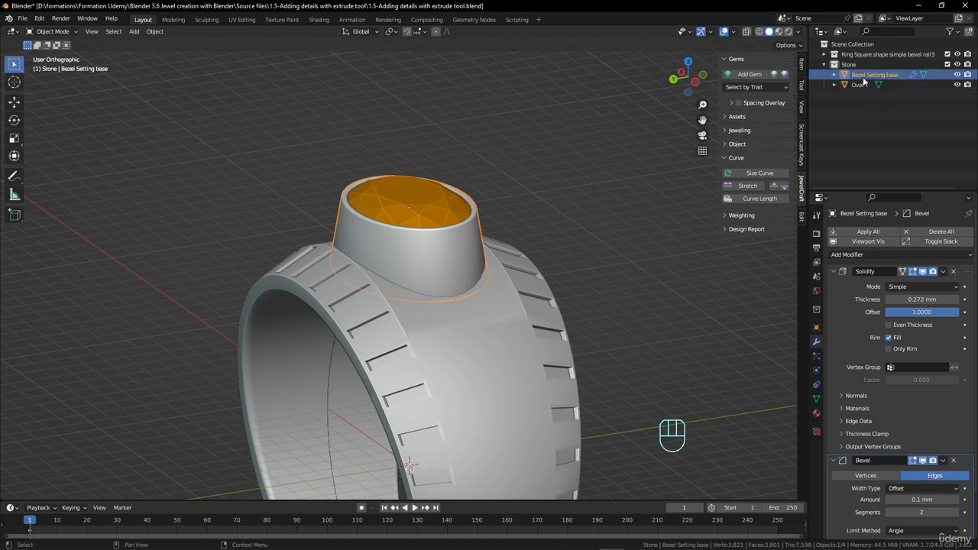
Duplicate the base bezel in place and name the copy "Bezel Setting applyed"
{"action": "right_click", "coordinate": [865, 76]}
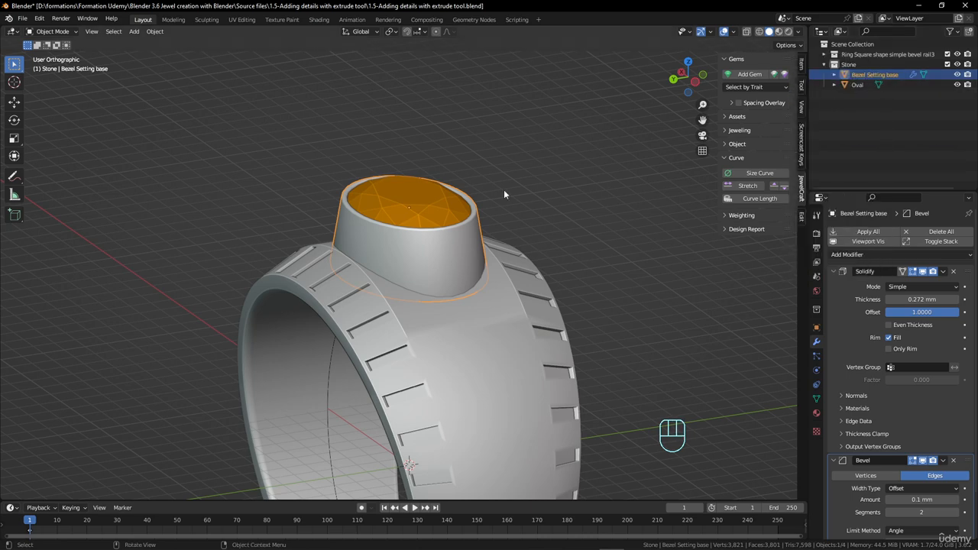
{"action": "key", "text": "shift+d"}
{"action": "right_click", "coordinate": [531, 170]}
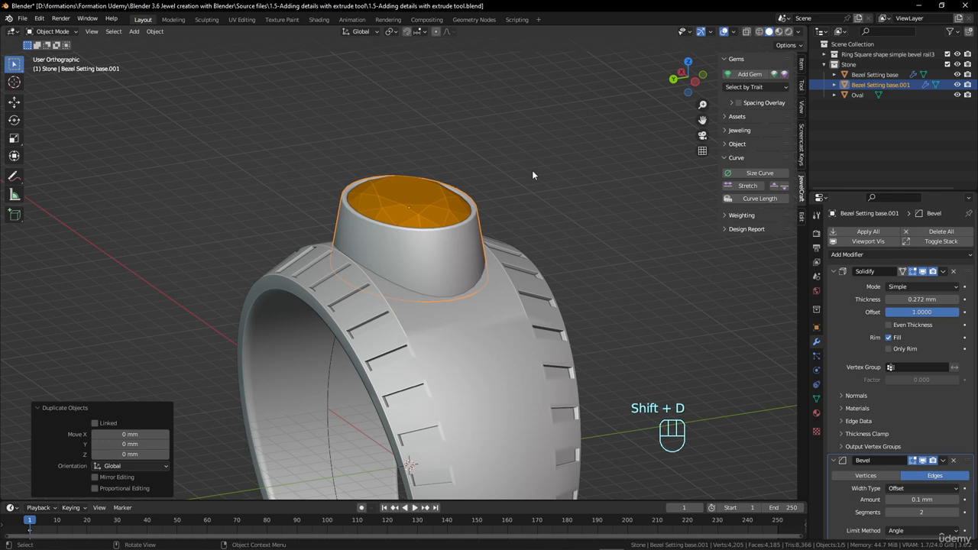
{"action": "double_click", "coordinate": [891, 86]}
{"action": "left_click_drag", "start_coordinate": [886, 84], "coordinate": [953, 84]}
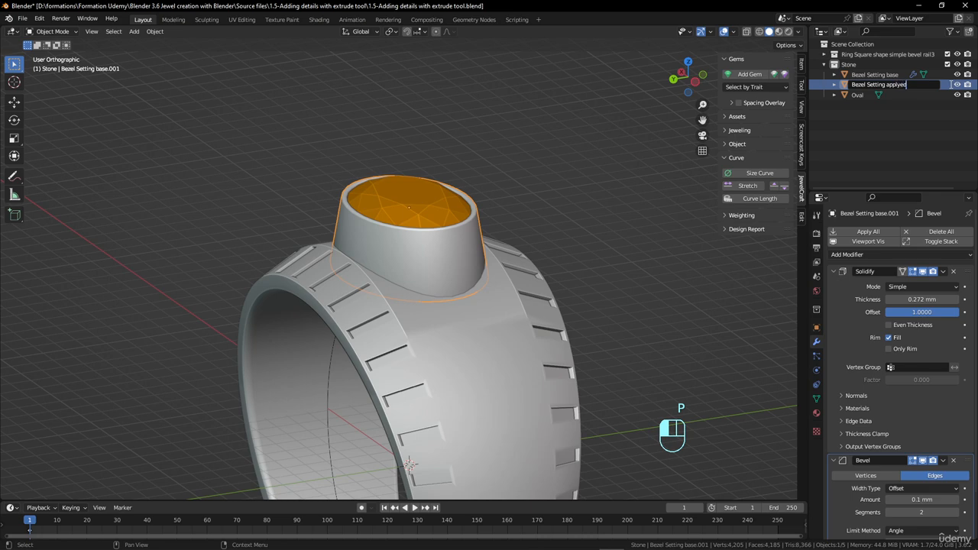
{"action": "key", "text": "Return"}
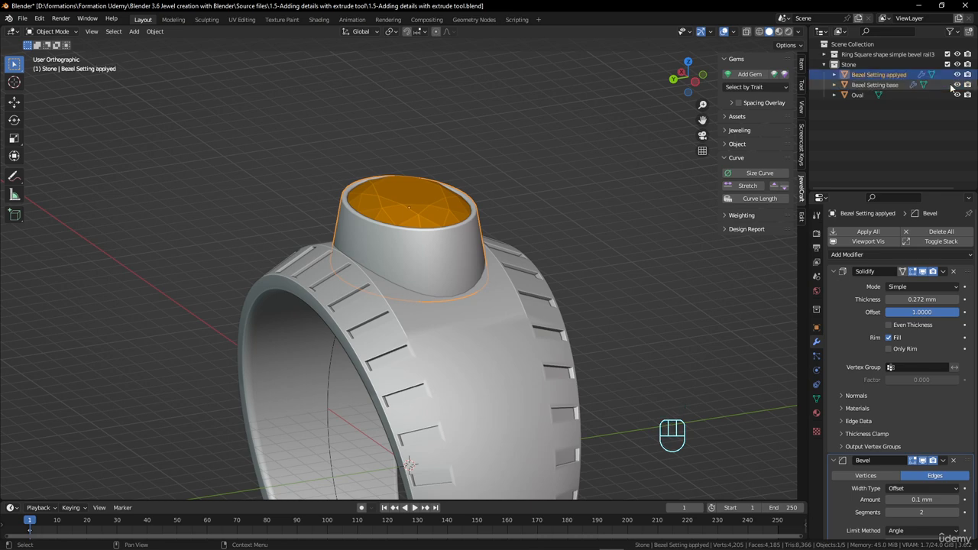
Hide the original Bezel Setting base and apply all modifiers on the Bezel Setting applyed copy
{"action": "left_click", "coordinate": [408, 243]}
{"action": "left_click", "coordinate": [909, 75]}
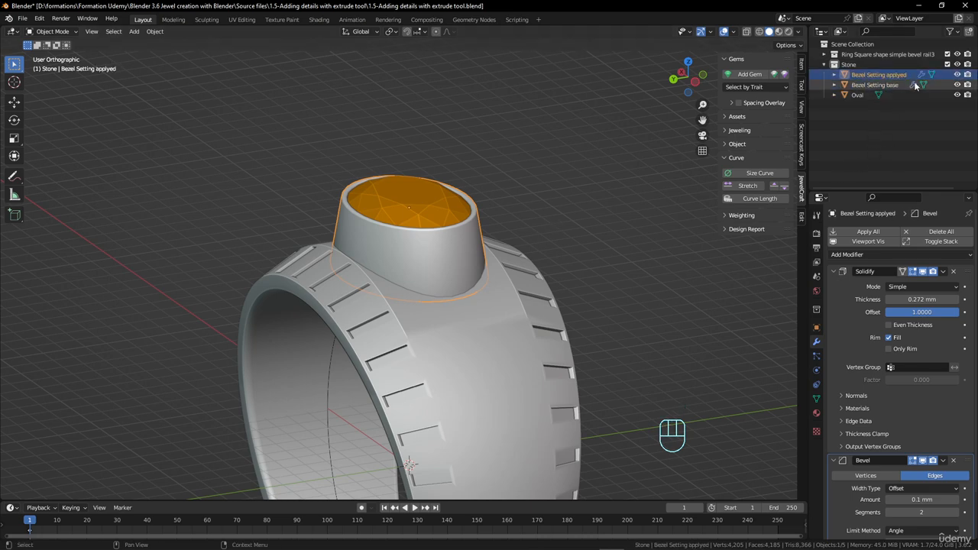
{"action": "left_click", "coordinate": [957, 85]}
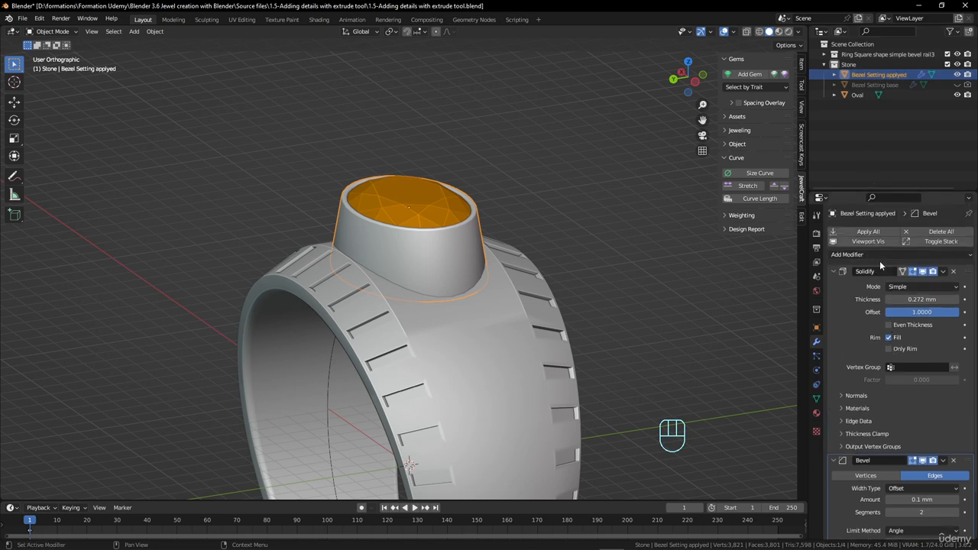
{"action": "left_click", "coordinate": [871, 232]}
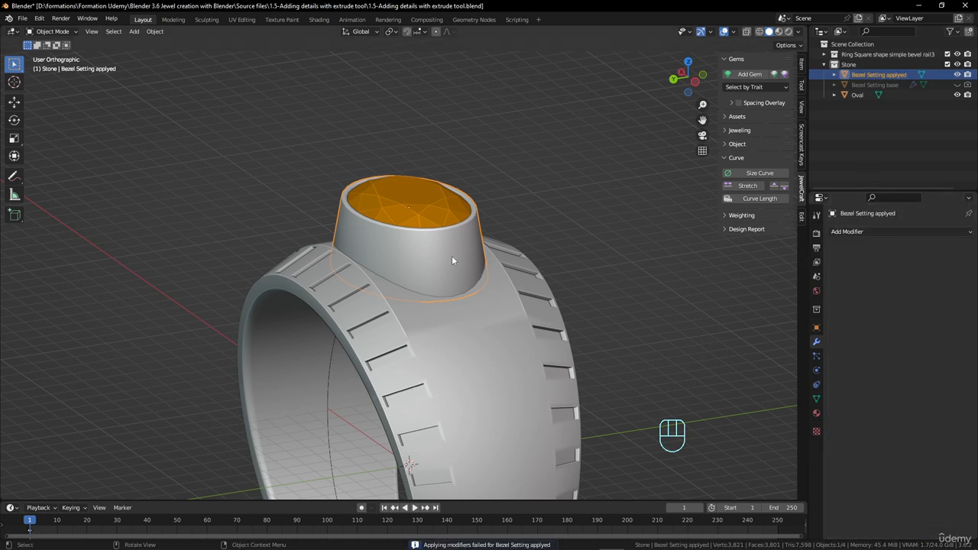
Cut one edge loop around the outer wall of the applied bezel, slid toward the rim by a factor of about 0.255
{"action": "key", "text": "Tab"}
{"action": "scroll", "coordinate": [462, 269], "scroll_direction": "up", "scroll_amount": 1}
{"action": "middle_click_drag", "start_coordinate": [545, 237], "coordinate": [475, 237]}
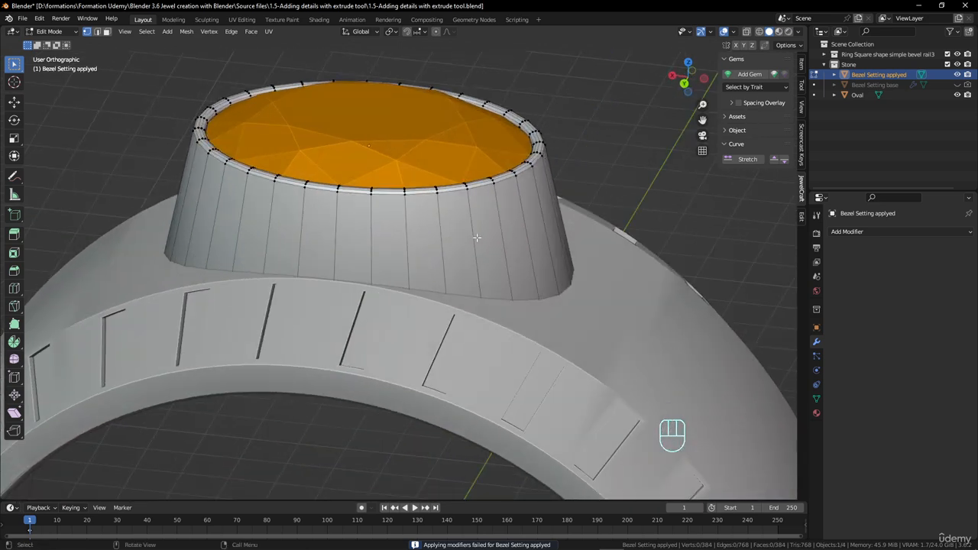
{"action": "key", "text": "ctrl+r"}
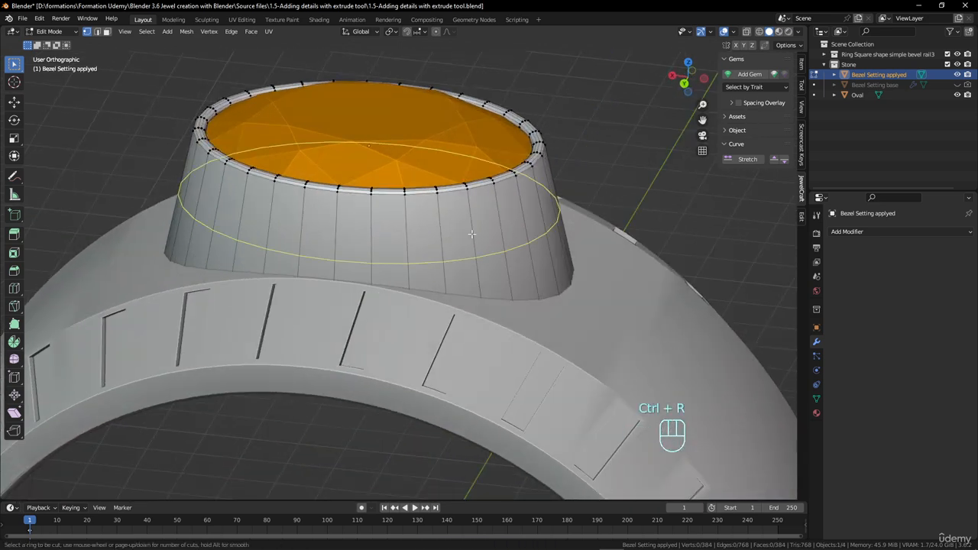
{"action": "left_click", "coordinate": [471, 234]}
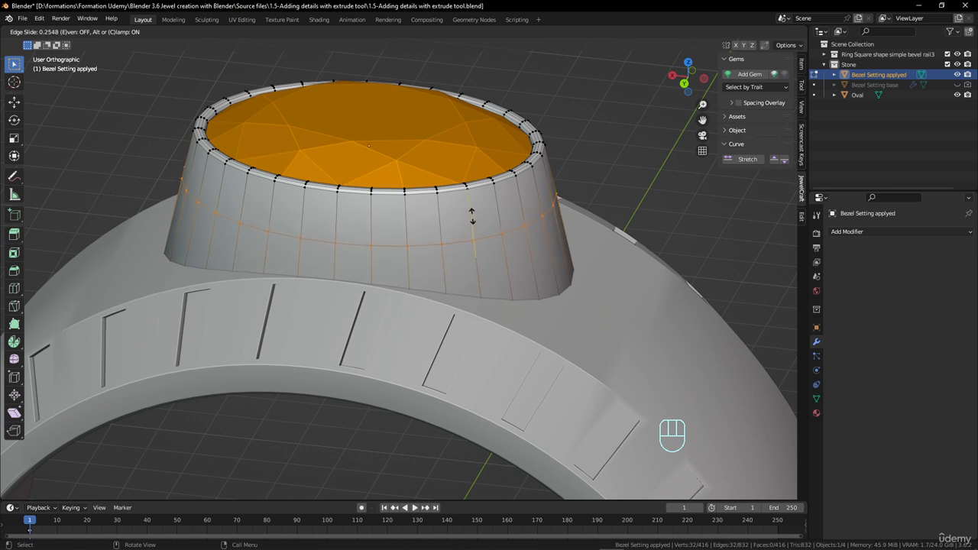
{"action": "left_click", "coordinate": [471, 216]}
Bevel the new loop into a band with a width of about 0.375 mm and extrude it inward about 0.148 mm as a groove
{"action": "key", "text": "ctrl+b"}
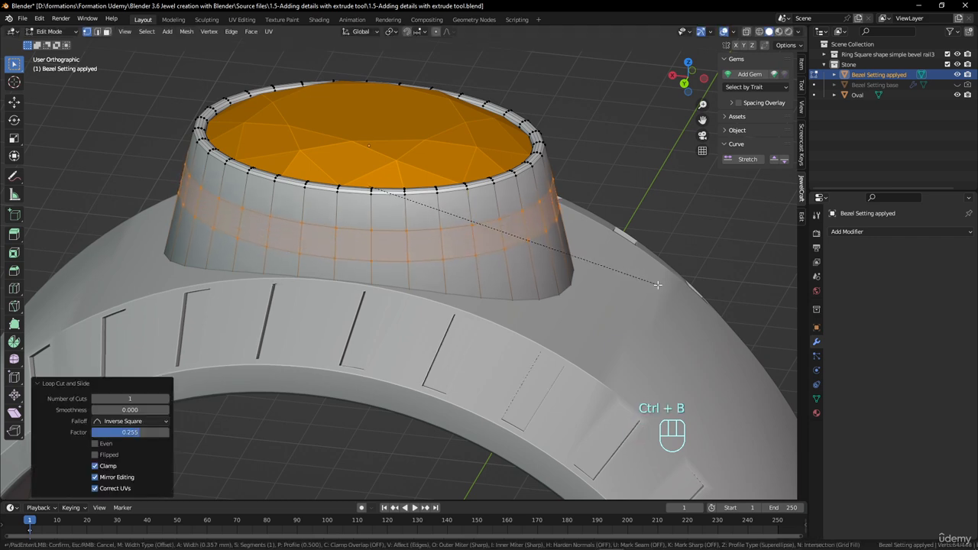
{"action": "left_click", "coordinate": [657, 285]}
{"action": "key", "text": "e"}
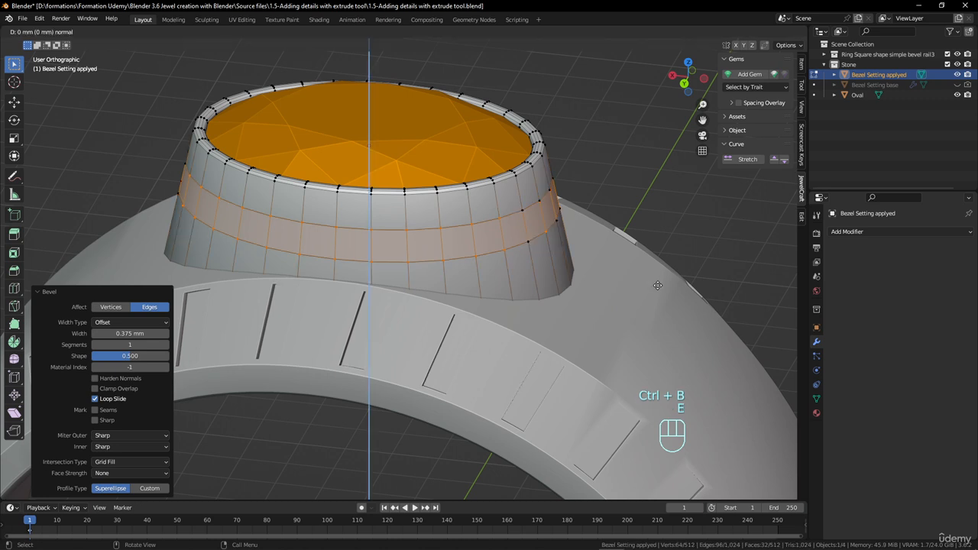
{"action": "right_click", "coordinate": [657, 285]}
{"action": "key", "text": "alt+s"}
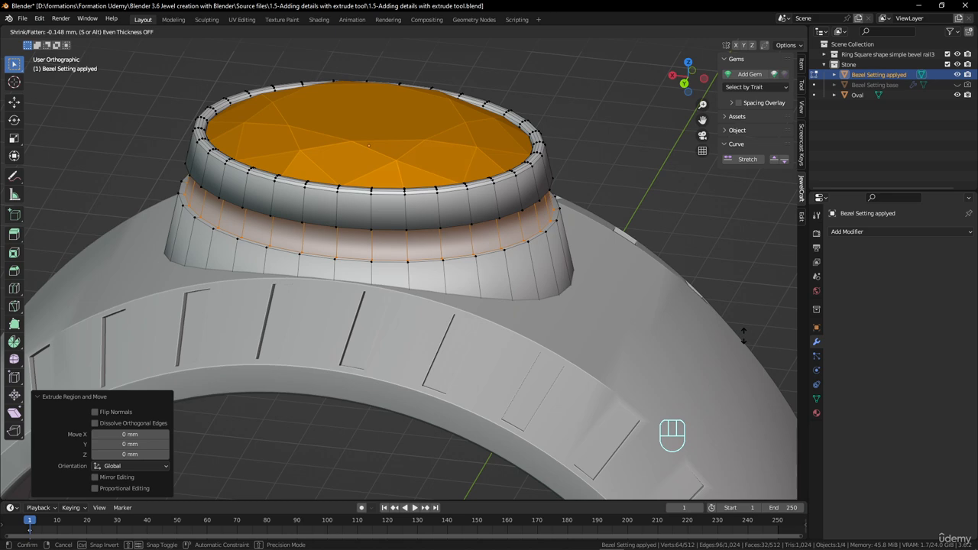
{"action": "left_click", "coordinate": [743, 336]}
Shade the grooved bezel with Auto Smooth at 30° and examine the groove from several sides
{"action": "key", "text": "Tab"}
{"action": "right_click", "coordinate": [547, 236]}
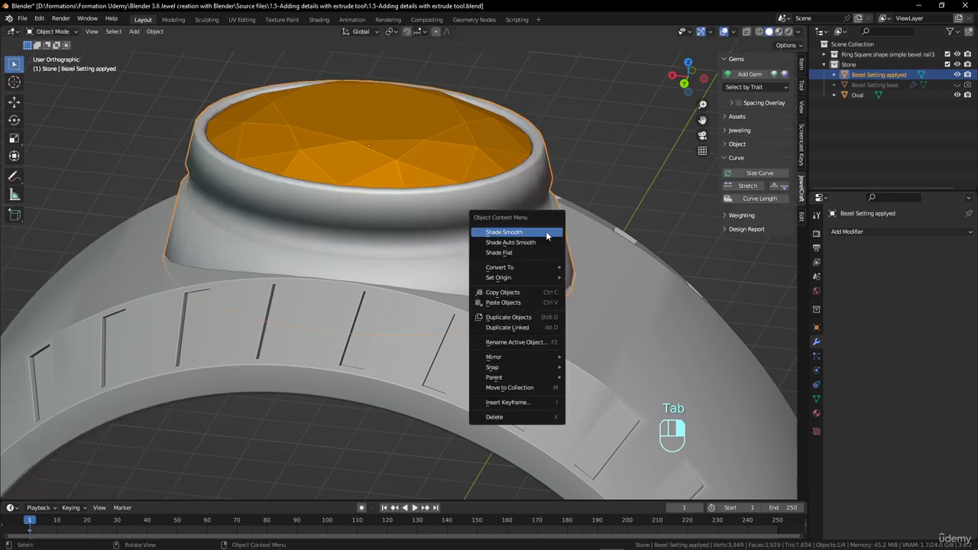
{"action": "left_click", "coordinate": [544, 245]}
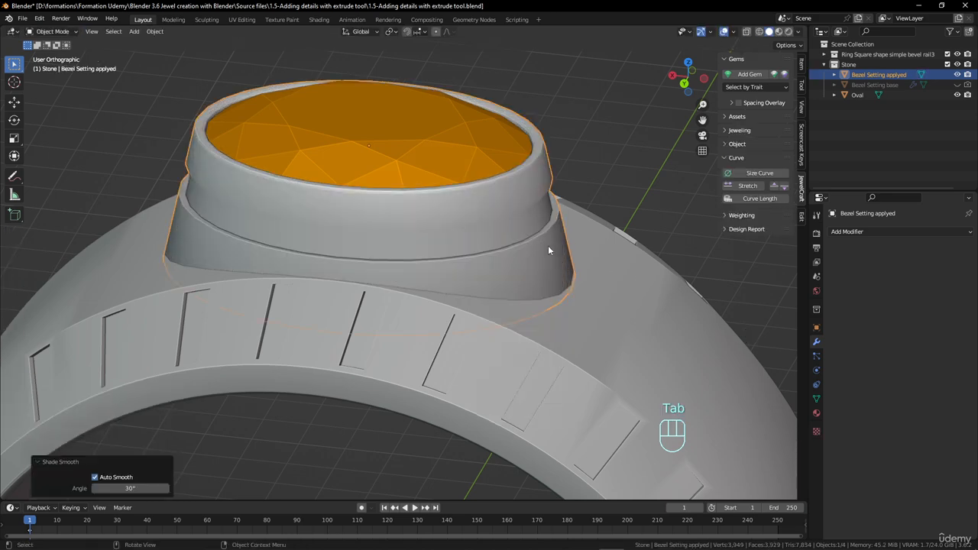
{"action": "middle_click_drag", "start_coordinate": [552, 244], "coordinate": [696, 225]}
{"action": "scroll", "coordinate": [275, 225], "scroll_direction": "down", "scroll_amount": 2}
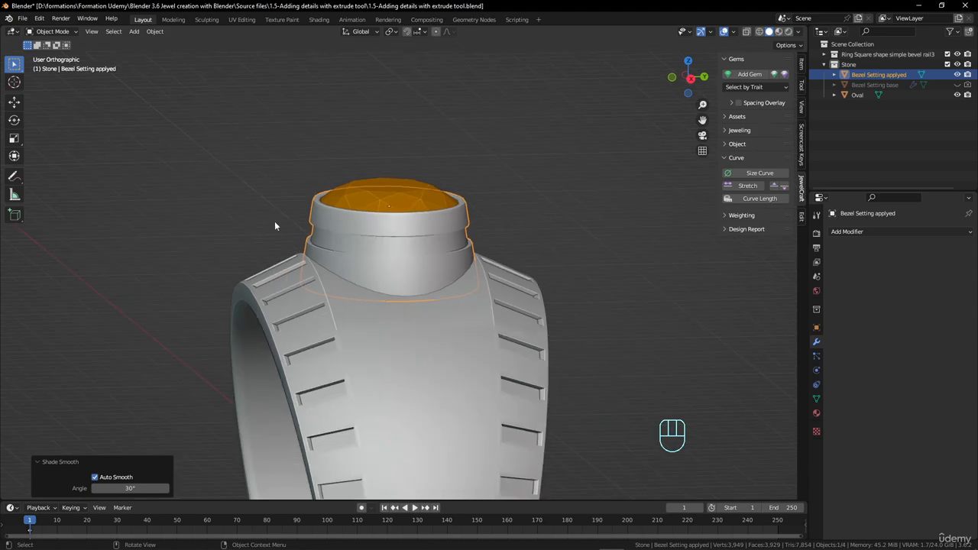
{"action": "middle_click_drag", "start_coordinate": [526, 239], "coordinate": [398, 274]}
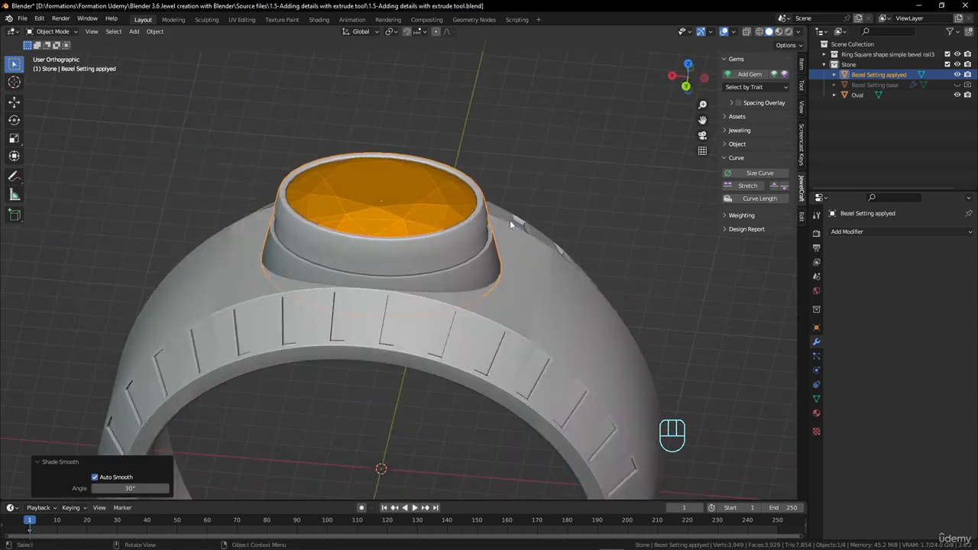
{"action": "middle_click_drag", "start_coordinate": [511, 225], "coordinate": [419, 258]}
{"action": "scroll", "coordinate": [428, 289], "scroll_direction": "down", "scroll_amount": 3}
{"action": "middle_click_drag", "start_coordinate": [403, 293], "coordinate": [535, 260]}
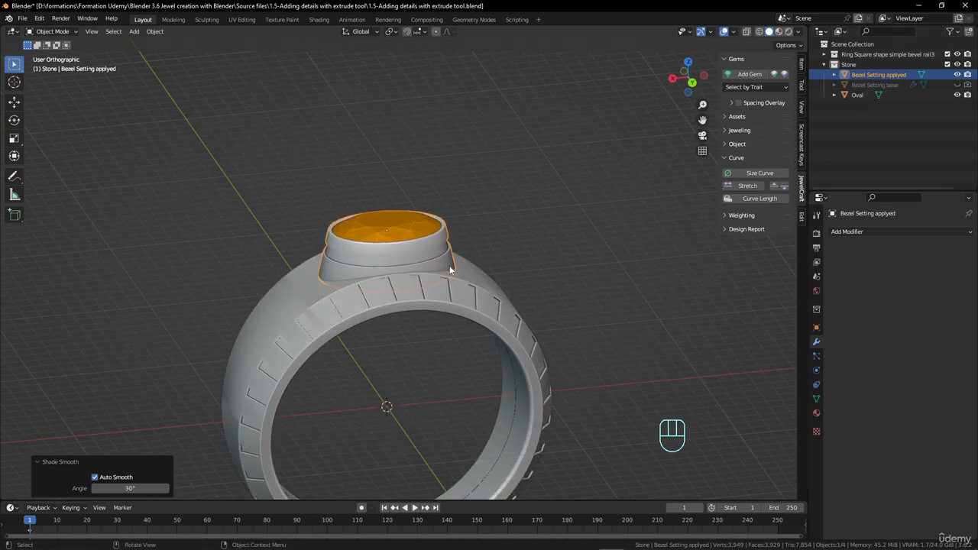
Undo the smooth shading, the groove extrusion and the loop bevel, and leave mesh editing
{"action": "key", "text": "ctrl+z"}
{"action": "key", "text": "ctrl+z"}
{"action": "key", "text": "ctrl+z"}
{"action": "key", "text": "ctrl+z"}
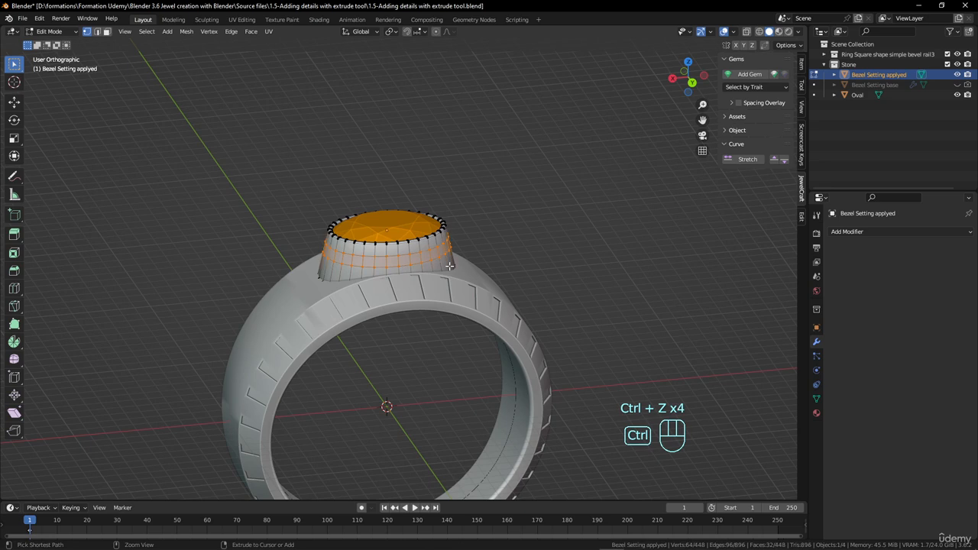
{"action": "key", "text": "ctrl+z"}
{"action": "key", "text": "Tab"}
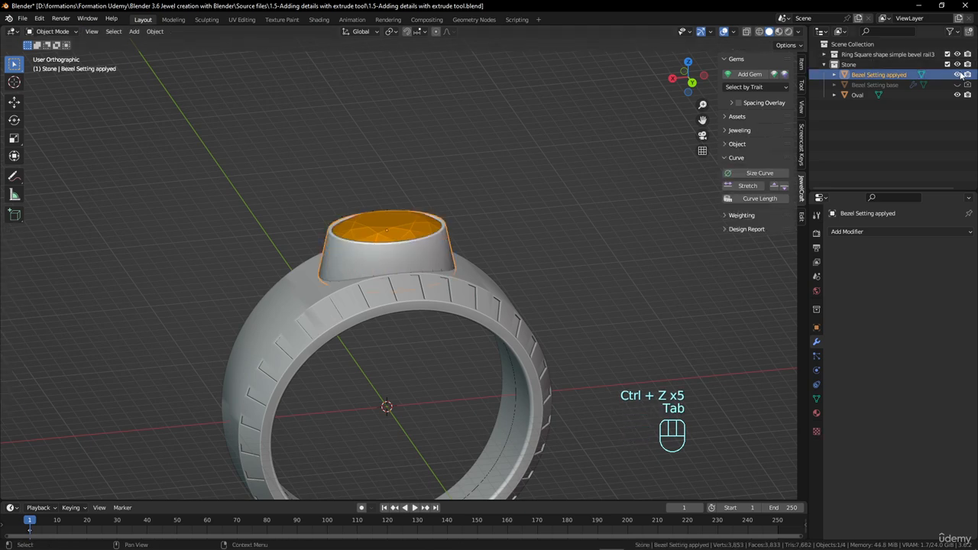
Hide the applied bezel copy, show Bezel Setting base again and select it
{"action": "left_click", "coordinate": [957, 74]}
{"action": "left_click", "coordinate": [957, 84]}
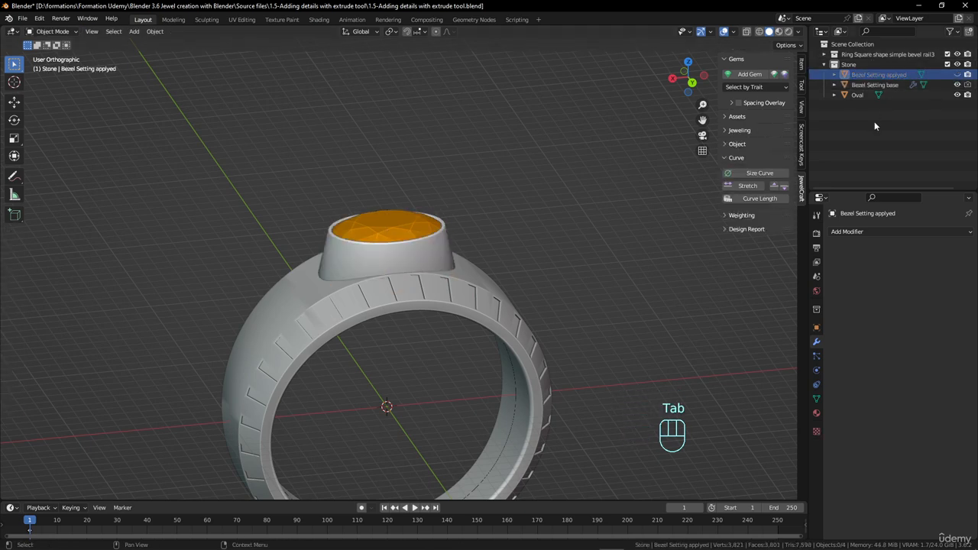
{"action": "left_click", "coordinate": [439, 246]}
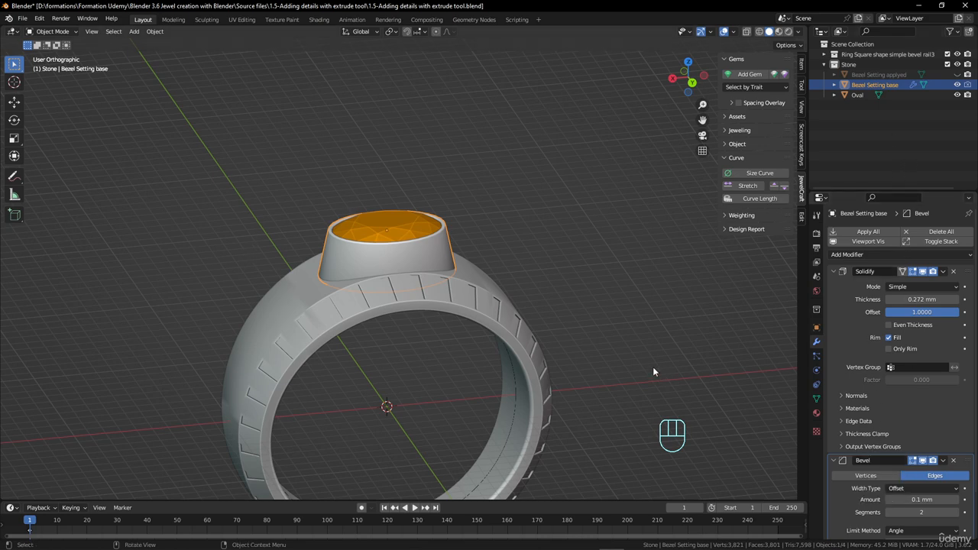
Create a new collection in the scene and name it "Stone heart"
{"action": "left_click", "coordinate": [751, 76]}
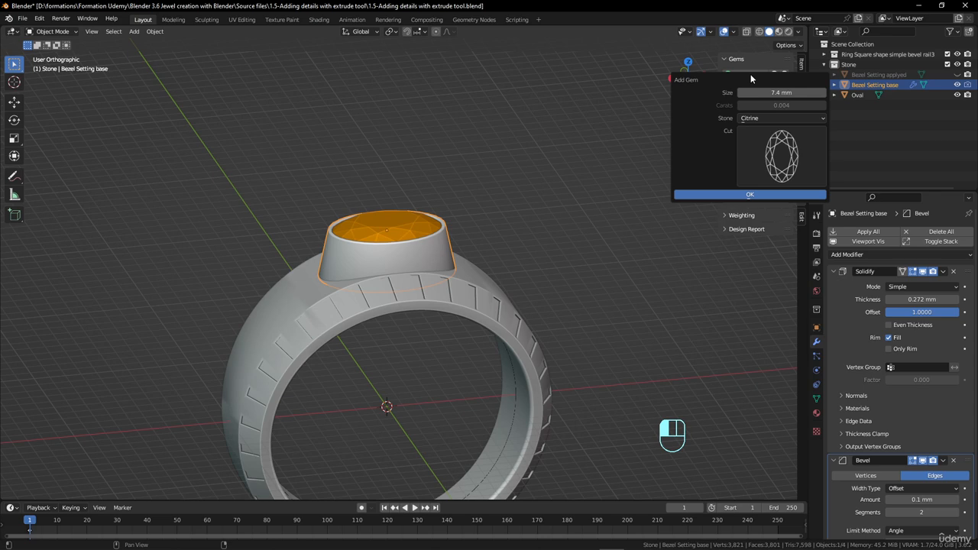
{"action": "left_click", "coordinate": [847, 65]}
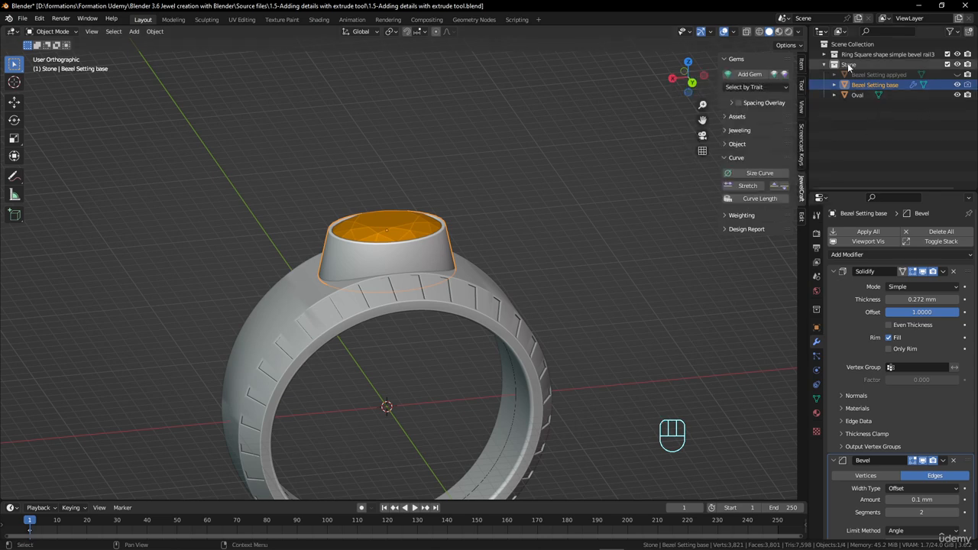
{"action": "left_click", "coordinate": [847, 104]}
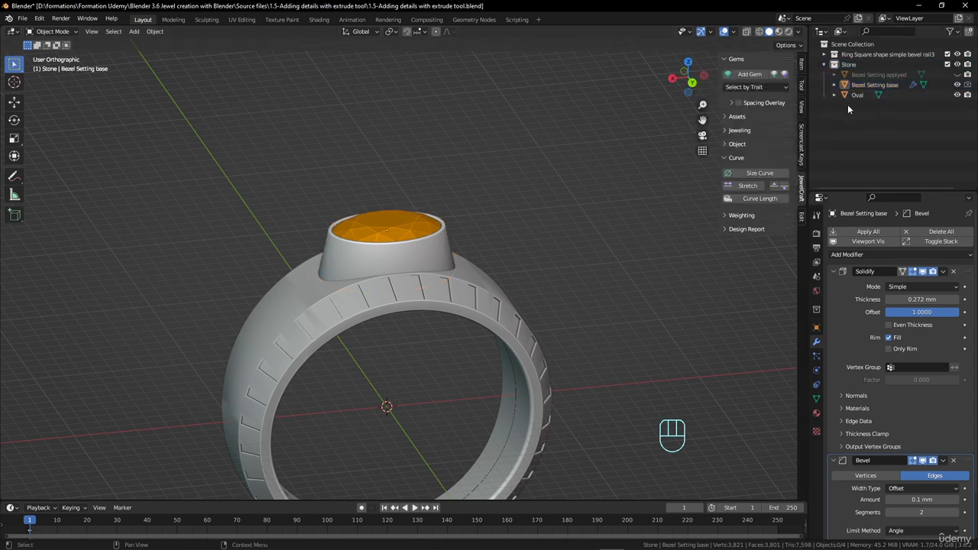
{"action": "right_click", "coordinate": [848, 104]}
{"action": "left_click", "coordinate": [848, 104]}
{"action": "double_click", "coordinate": [859, 107]}
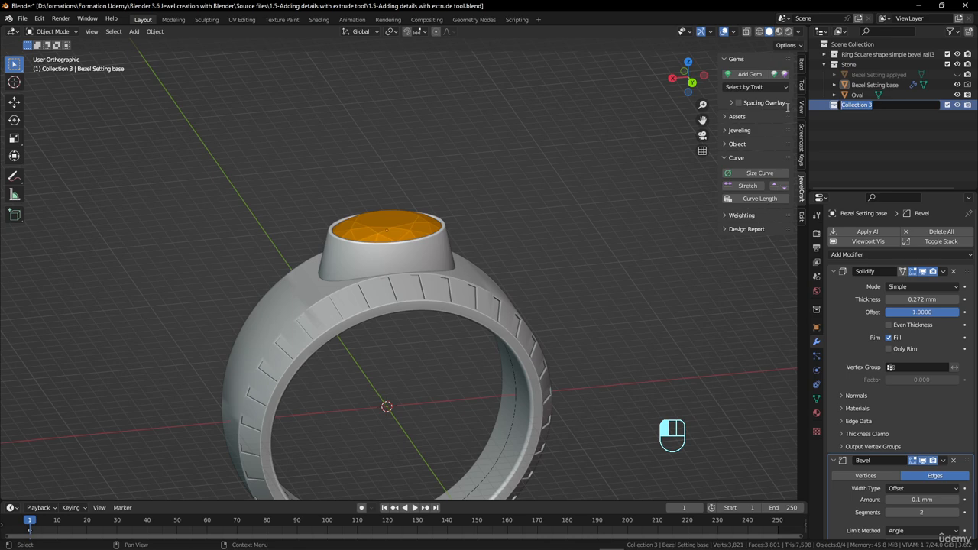
{"action": "type", "text": "Stone heart"}
{"action": "key", "text": "Return"}
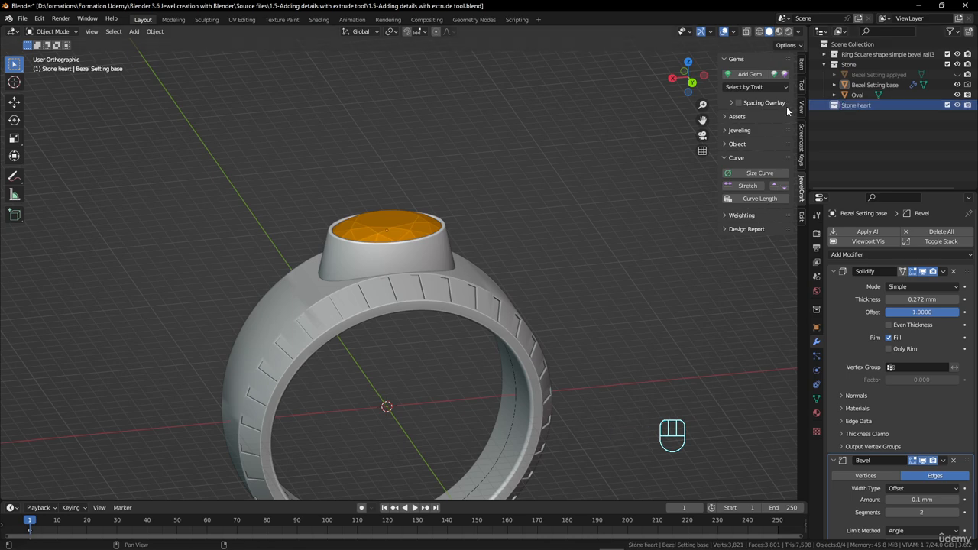
Hide the Stone collection and add a 7.4 mm heart-cut citrine gem to the Stone heart collection
{"action": "left_click", "coordinate": [957, 64]}
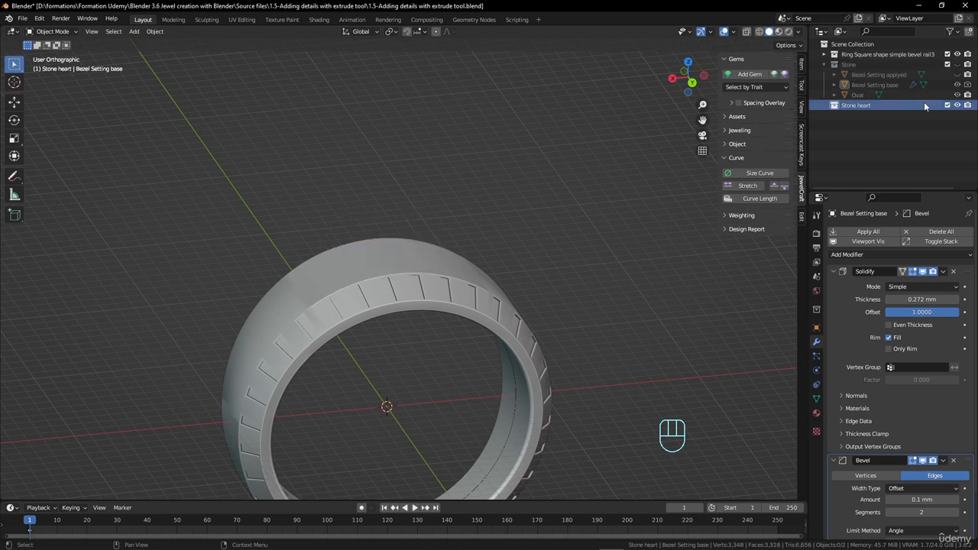
{"action": "left_click", "coordinate": [755, 74]}
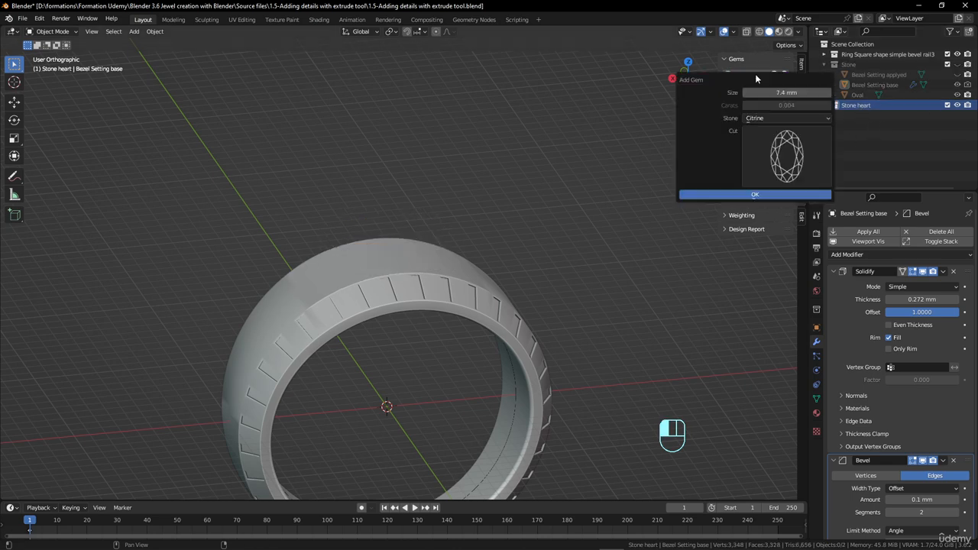
{"action": "left_click", "coordinate": [777, 146]}
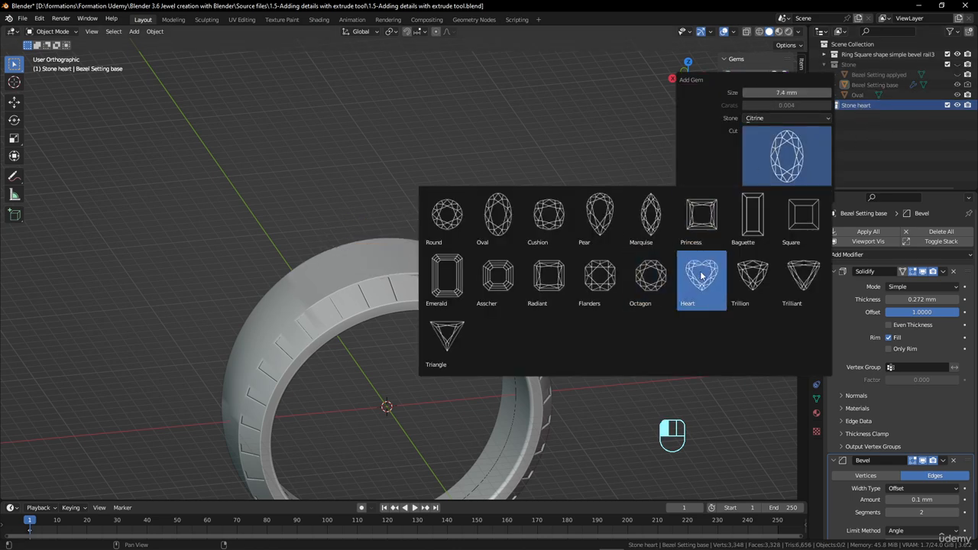
{"action": "left_click", "coordinate": [701, 276]}
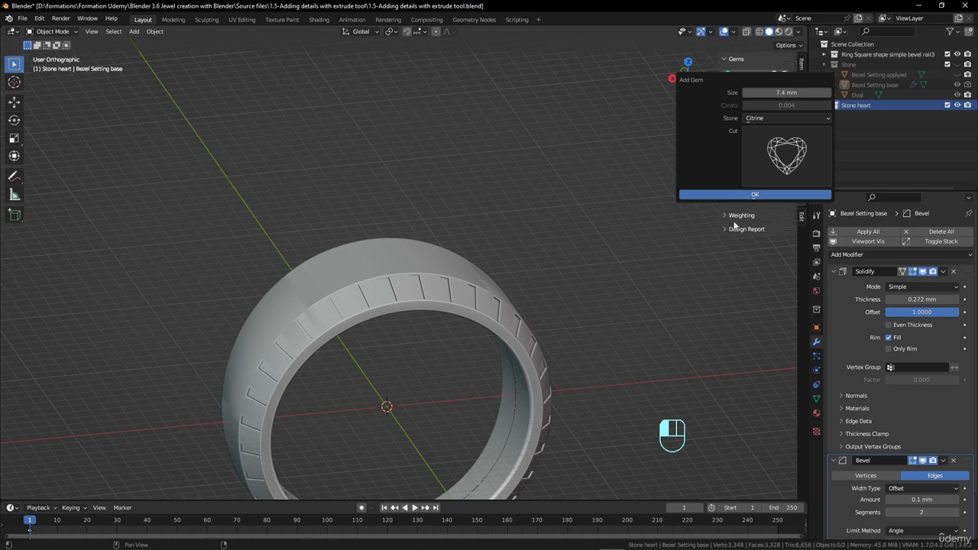
{"action": "left_click", "coordinate": [755, 194]}
Raise the heart gem along Z to the crown of the ring and scale it uniformly by about 0.661
{"action": "middle_click_drag", "start_coordinate": [462, 353], "coordinate": [251, 350]}
{"action": "key", "text": "g"}
{"action": "key", "text": "z"}
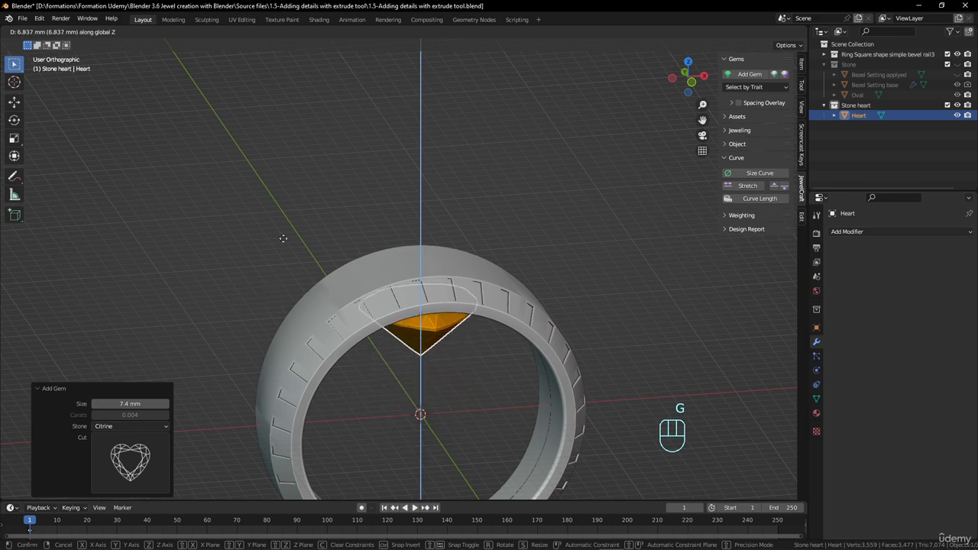
{"action": "left_click", "coordinate": [284, 197]}
{"action": "middle_click_drag", "start_coordinate": [283, 197], "coordinate": [530, 333]}
{"action": "key", "text": "s"}
{"action": "left_click", "coordinate": [481, 311]}
{"action": "middle_click_drag", "start_coordinate": [481, 311], "coordinate": [498, 338]}
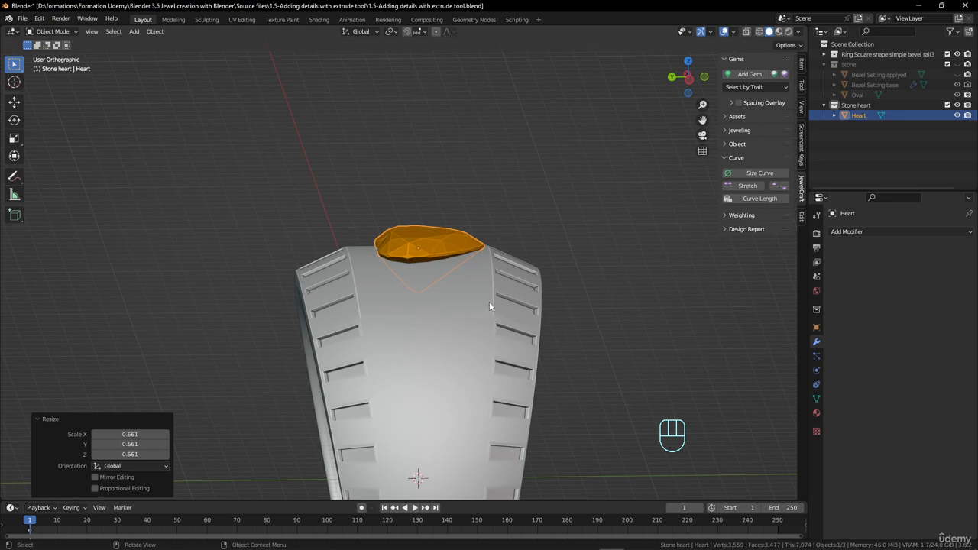
Move the heart gem about 0.46 mm along Y and 0.98 mm up along Z, and enlarge it by 1.063
{"action": "key", "text": "g"}
{"action": "key", "text": "y"}
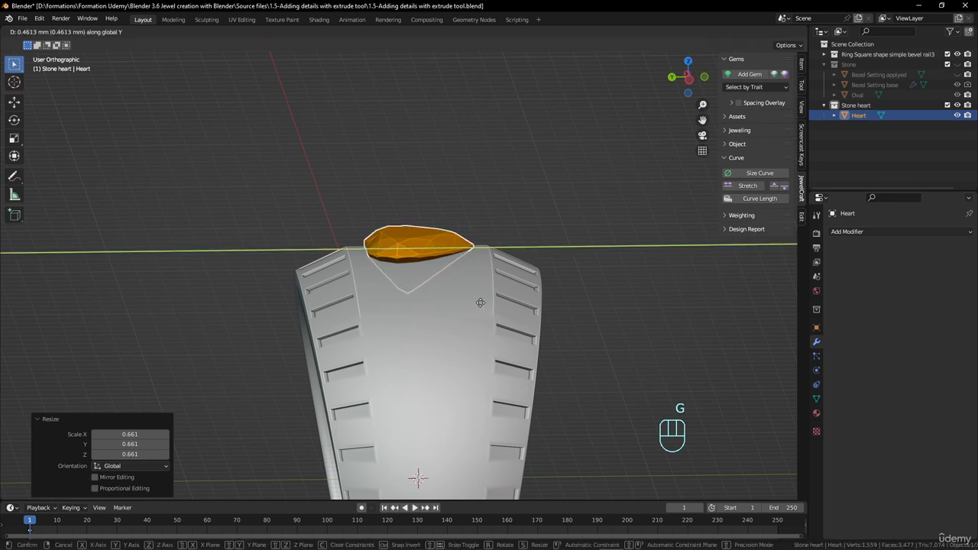
{"action": "left_click", "coordinate": [481, 303]}
{"action": "key", "text": "g"}
{"action": "key", "text": "z"}
{"action": "left_click", "coordinate": [485, 283]}
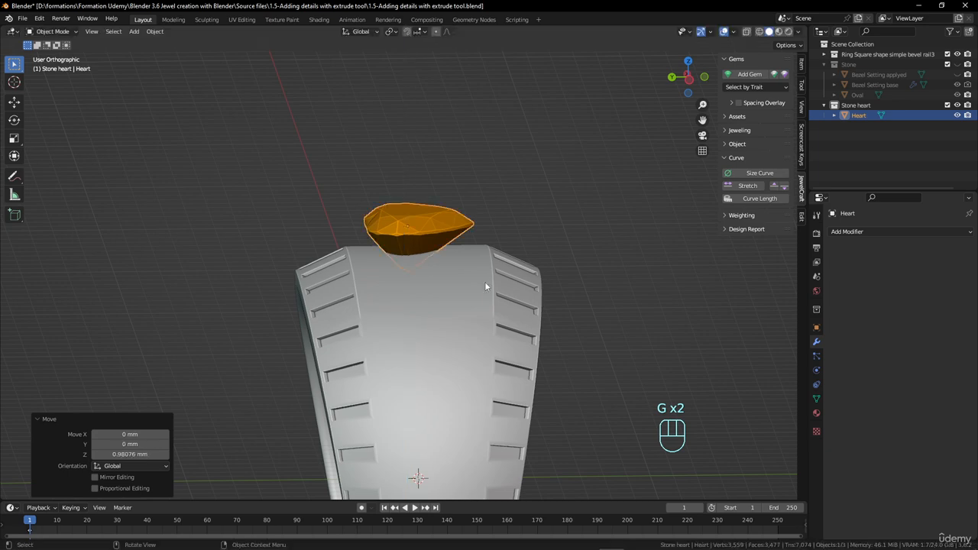
{"action": "key", "text": "s"}
{"action": "left_click", "coordinate": [459, 306]}
{"action": "middle_click_drag", "start_coordinate": [458, 305], "coordinate": [337, 391]}
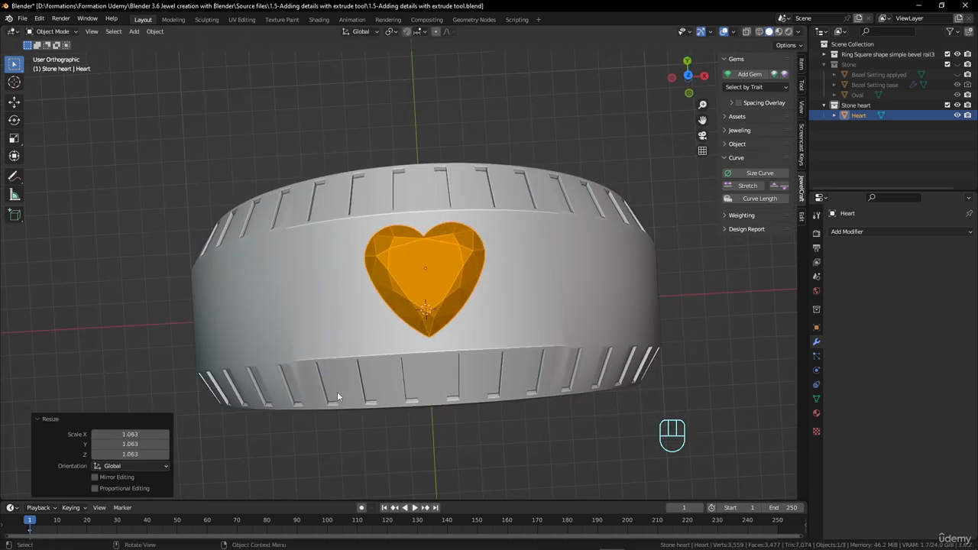
From the top view, centre the heart gem by moving it about 0.088 mm along Y and enlarge it slightly
{"action": "key", "text": "KP_7"}
{"action": "key", "text": "g"}
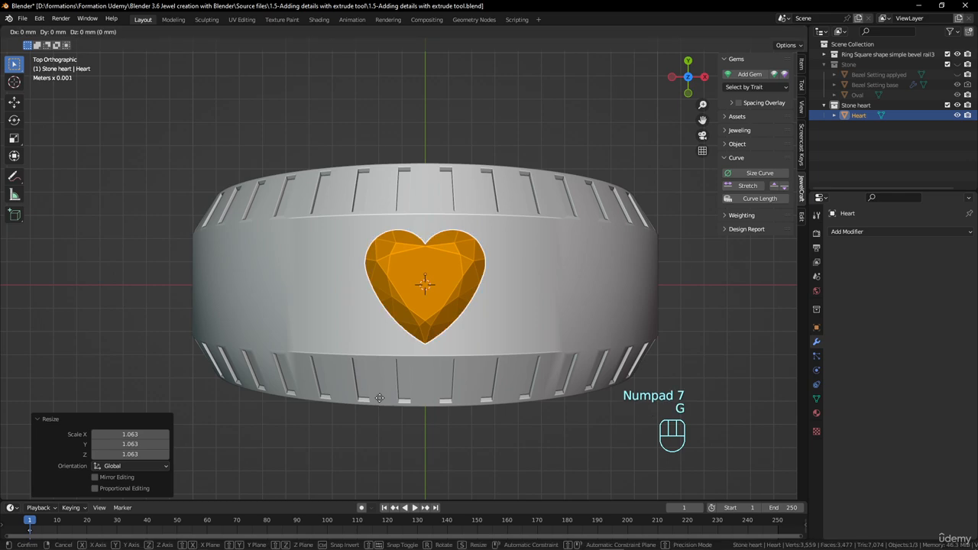
{"action": "left_click", "coordinate": [381, 399]}
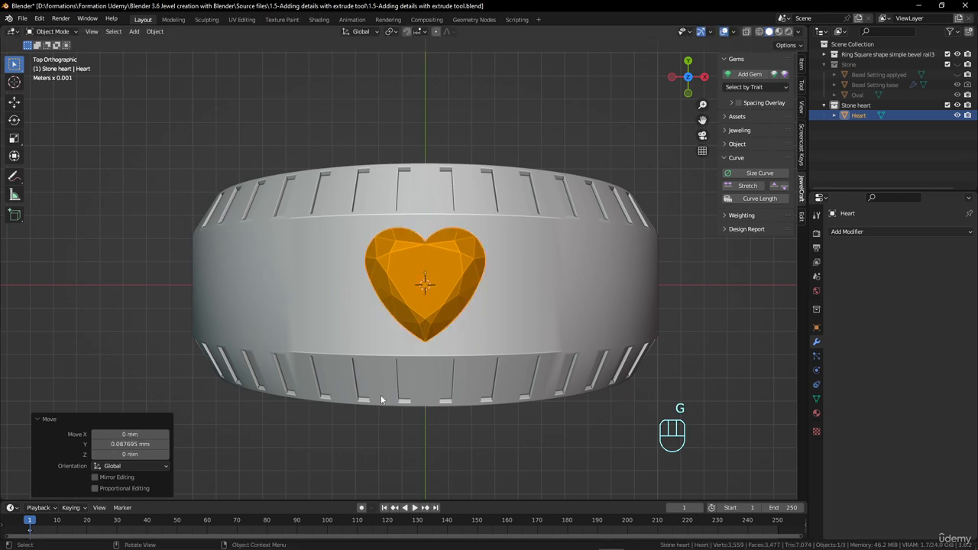
{"action": "key", "text": "s"}
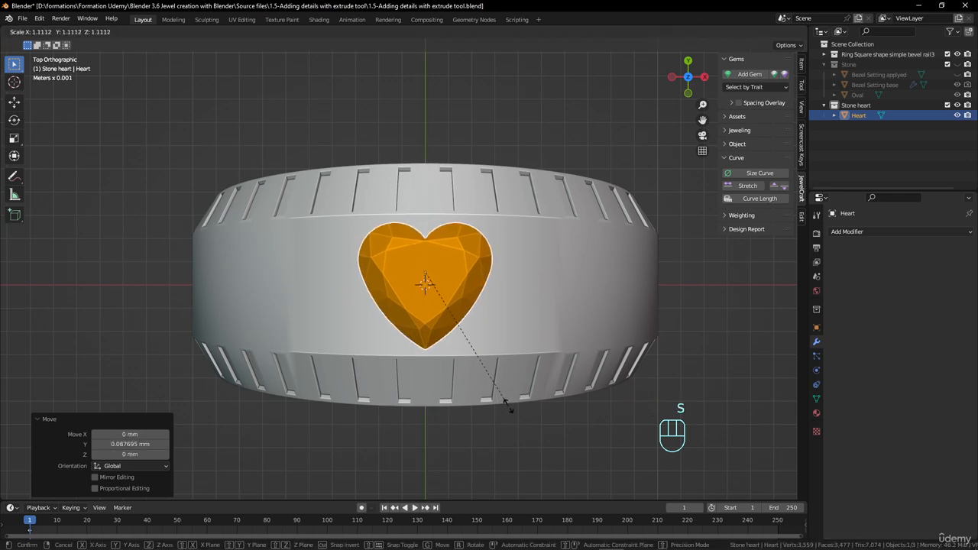
{"action": "left_click", "coordinate": [460, 415]}
{"action": "middle_click_drag", "start_coordinate": [460, 411], "coordinate": [526, 296]}
Edit the heart gem's mesh, clear the selection and start selecting the upper girdle edge along one lobe
{"action": "key", "text": "Tab"}
{"action": "scroll", "coordinate": [526, 296], "scroll_direction": "up", "scroll_amount": 4}
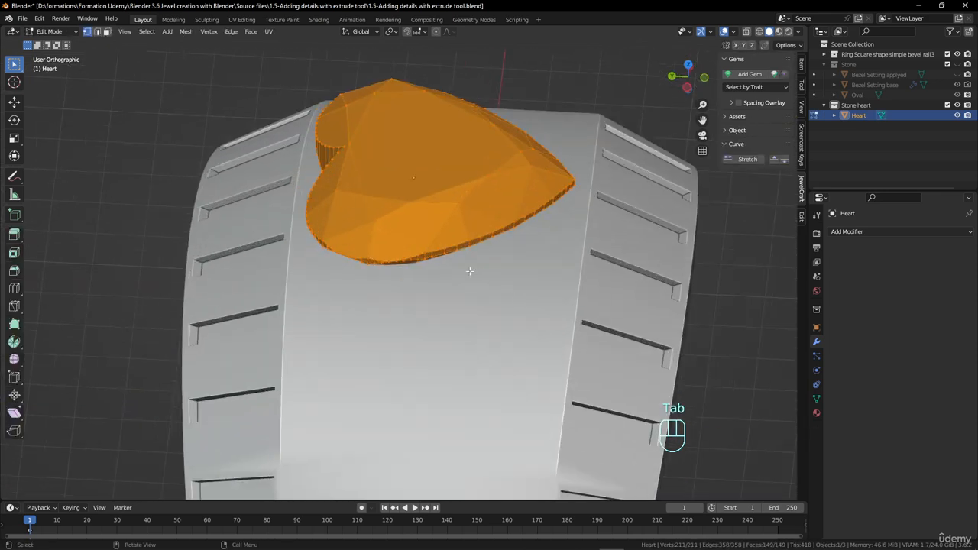
{"action": "middle_click_drag", "start_coordinate": [470, 272], "coordinate": [463, 330]}
{"action": "middle_click_drag", "start_coordinate": [314, 257], "coordinate": [419, 298]}
{"action": "key", "text": "alt+a"}
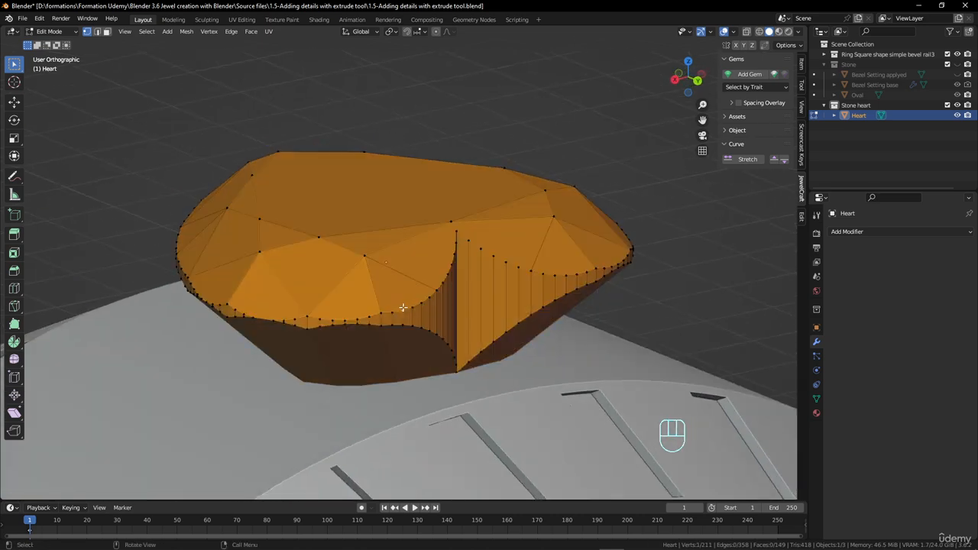
{"action": "middle_click_drag", "start_coordinate": [357, 321], "coordinate": [371, 305]}
{"action": "left_click", "coordinate": [346, 317], "text": "ctrl"}
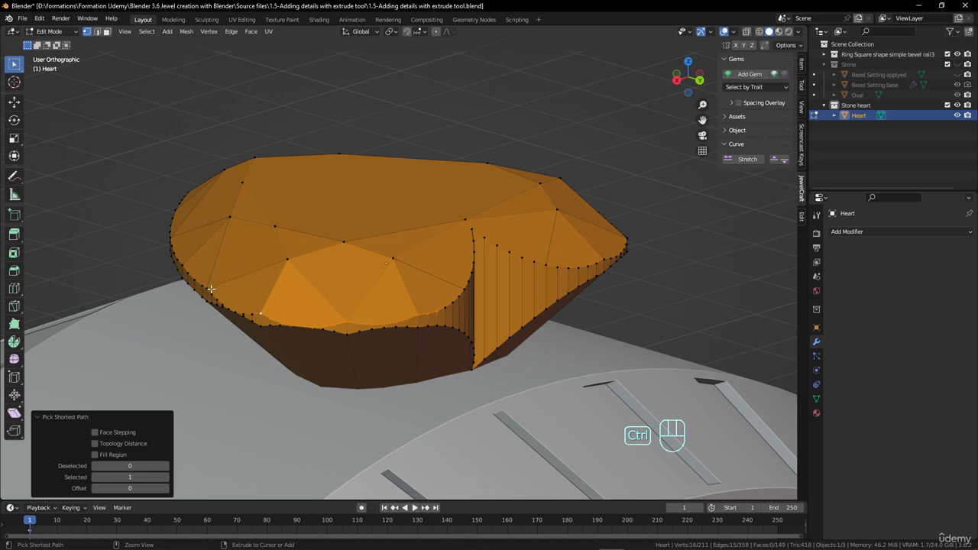
Extend the vertex selection around the entire upper girdle of the heart and check it in wireframe view
{"action": "middle_click_drag", "start_coordinate": [211, 288], "coordinate": [367, 347]}
{"action": "middle_click_drag", "start_coordinate": [304, 337], "coordinate": [358, 289]}
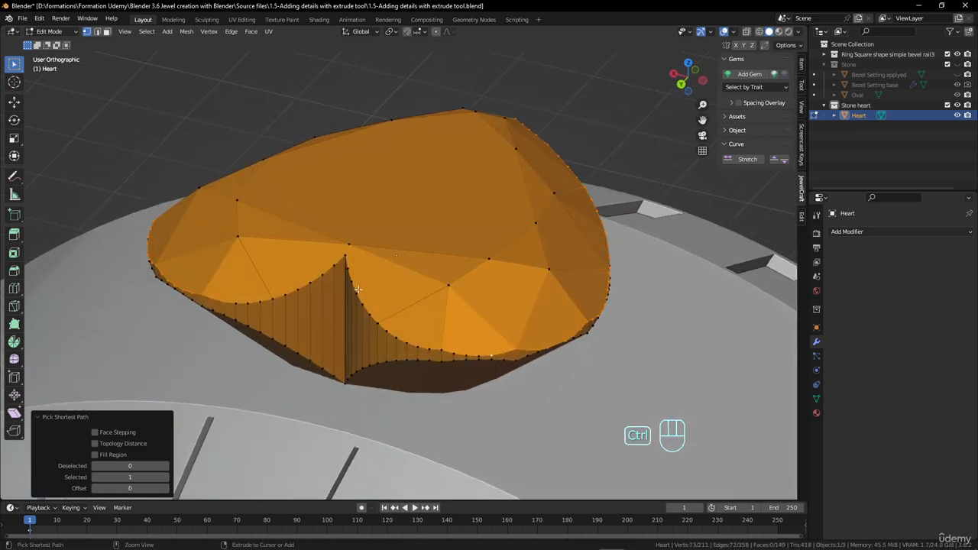
{"action": "left_click", "coordinate": [344, 260], "text": "ctrl"}
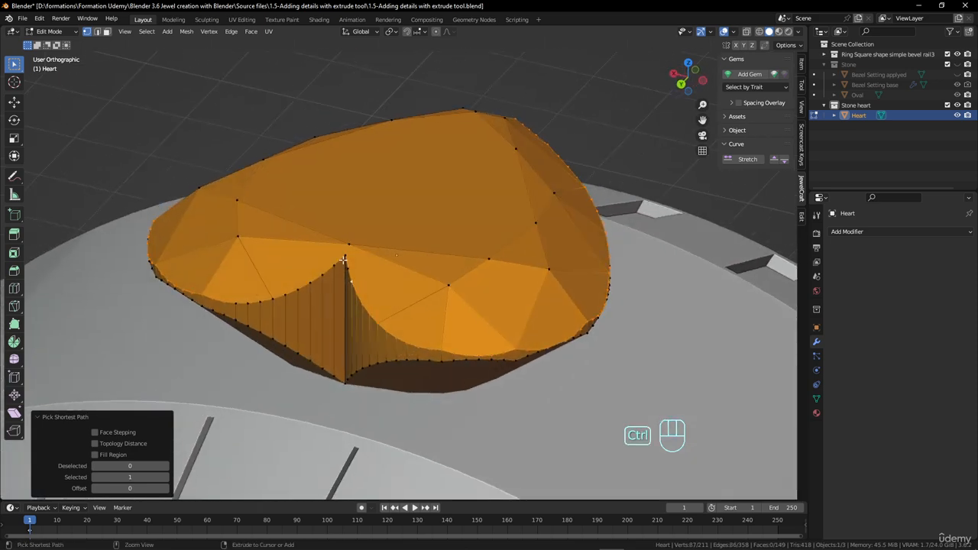
{"action": "left_click", "coordinate": [234, 299], "text": "ctrl"}
{"action": "middle_click_drag", "start_coordinate": [234, 299], "coordinate": [306, 292]}
{"action": "key", "text": "z"}
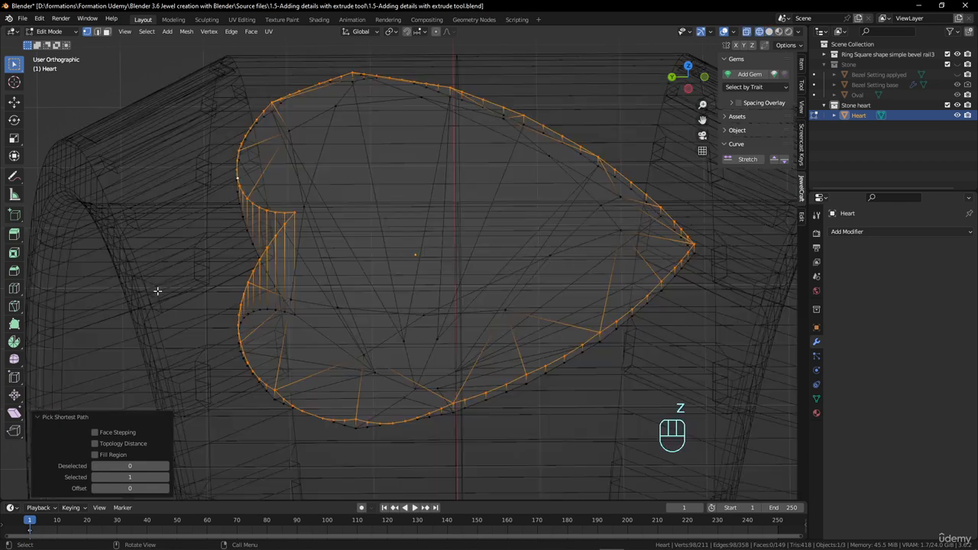
{"action": "scroll", "coordinate": [496, 284], "scroll_direction": "down", "scroll_amount": 2}
{"action": "mouse_move", "coordinate": [502, 284]}
{"action": "middle_mouse_down"}
{"action": "mouse_move", "coordinate": [426, 333]}
{"action": "mouse_move", "coordinate": [380, 269]}
{"action": "mouse_move", "coordinate": [386, 304]}
{"action": "middle_mouse_up"}
{"action": "key", "text": "z"}
{"action": "middle_click_drag", "start_coordinate": [447, 299], "coordinate": [450, 294]}
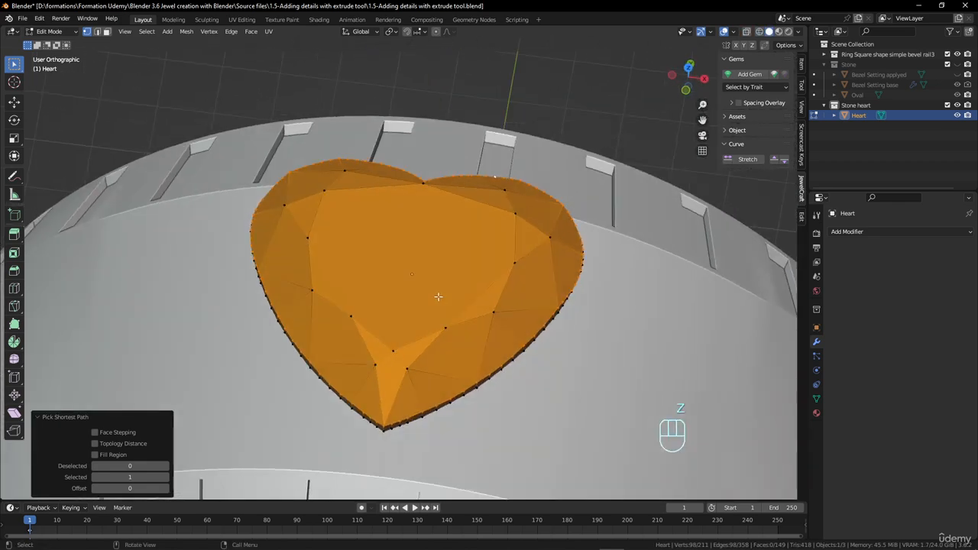
Duplicate the selected girdle outline in place, separate it into its own object and leave mesh editing
{"action": "key", "text": "shift+d"}
{"action": "right_click", "coordinate": [482, 252]}
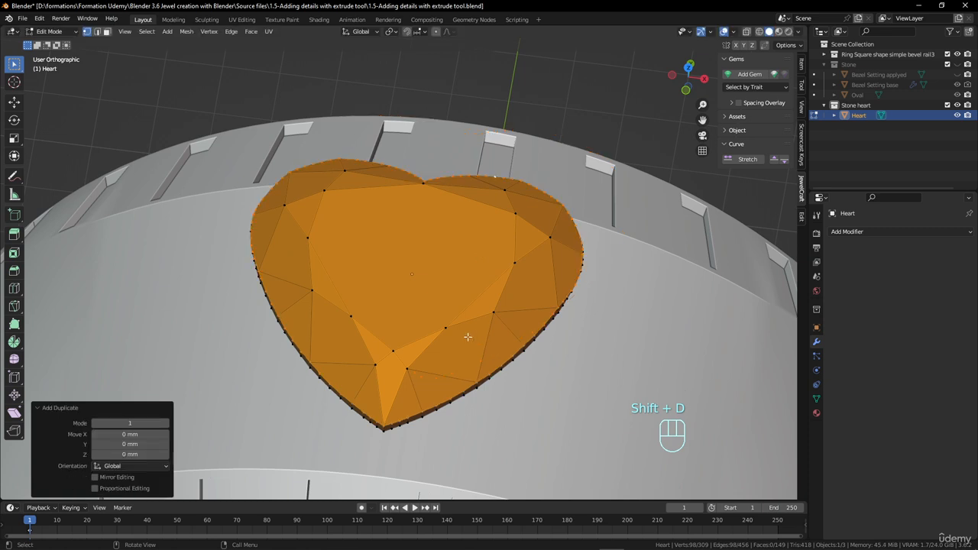
{"action": "middle_click_drag", "start_coordinate": [465, 336], "coordinate": [446, 333]}
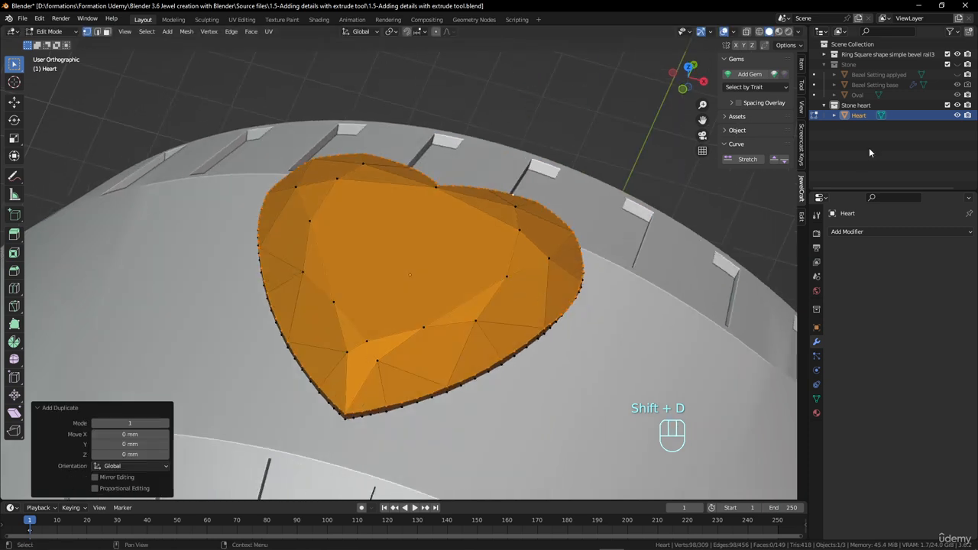
{"action": "key", "text": "p"}
{"action": "left_click", "coordinate": [551, 253]}
{"action": "key", "text": "Tab"}
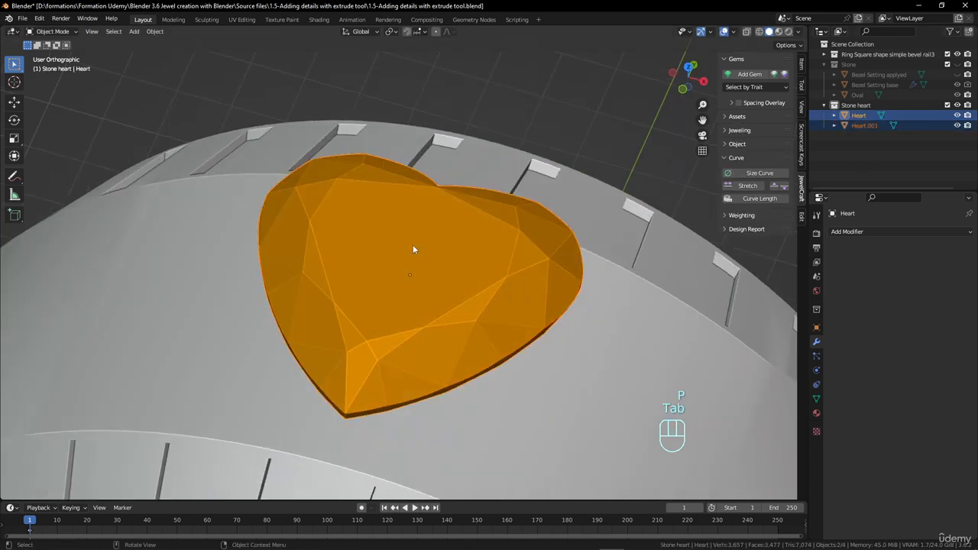
Rename the separated heart outline object to "Bezel setting base"
{"action": "left_click", "coordinate": [864, 129]}
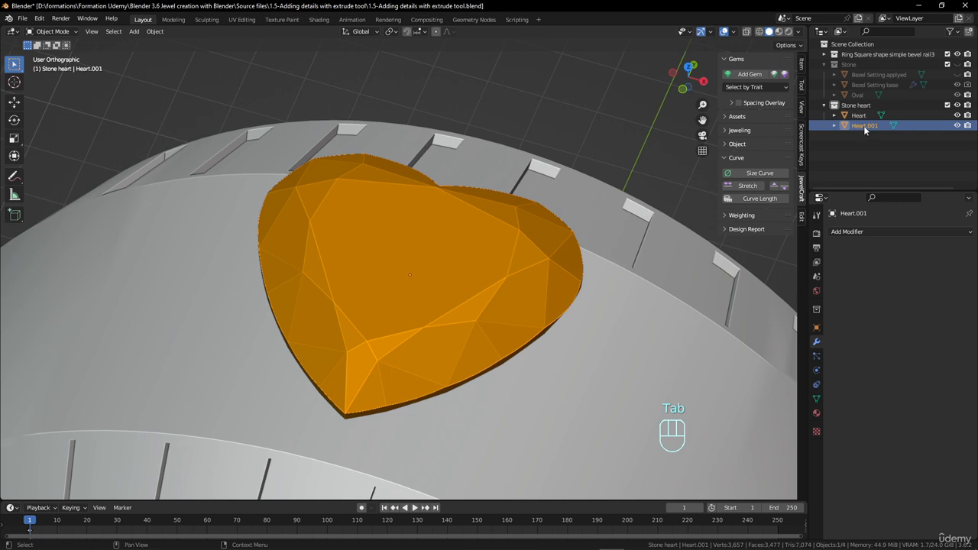
{"action": "double_click", "coordinate": [864, 127]}
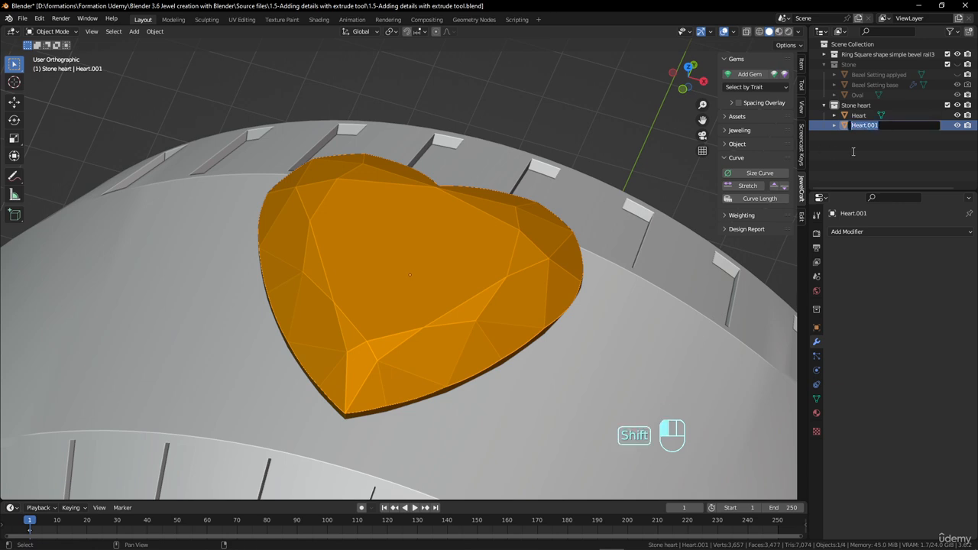
{"action": "type", "text": "B"}
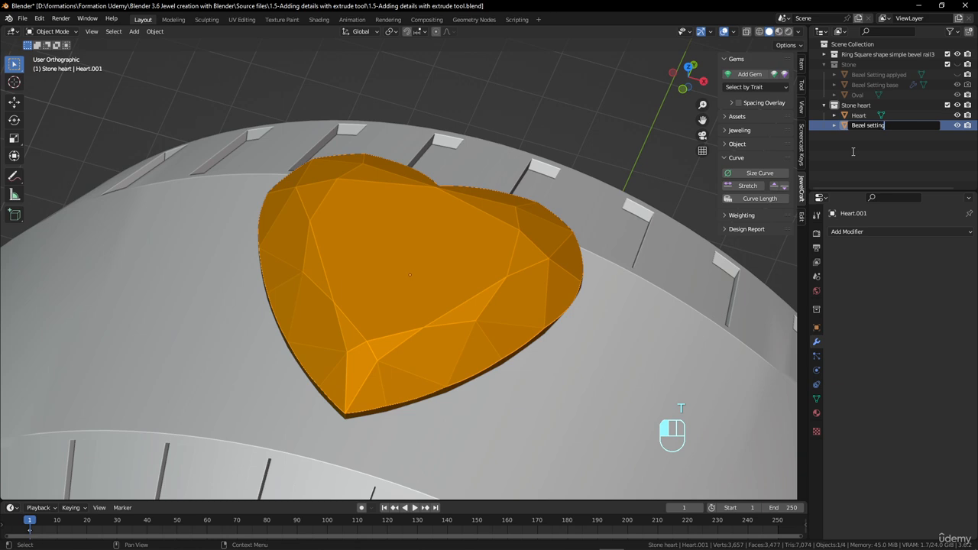
{"action": "type", "text": "ezel setting"}
{"action": "key", "text": "Return"}
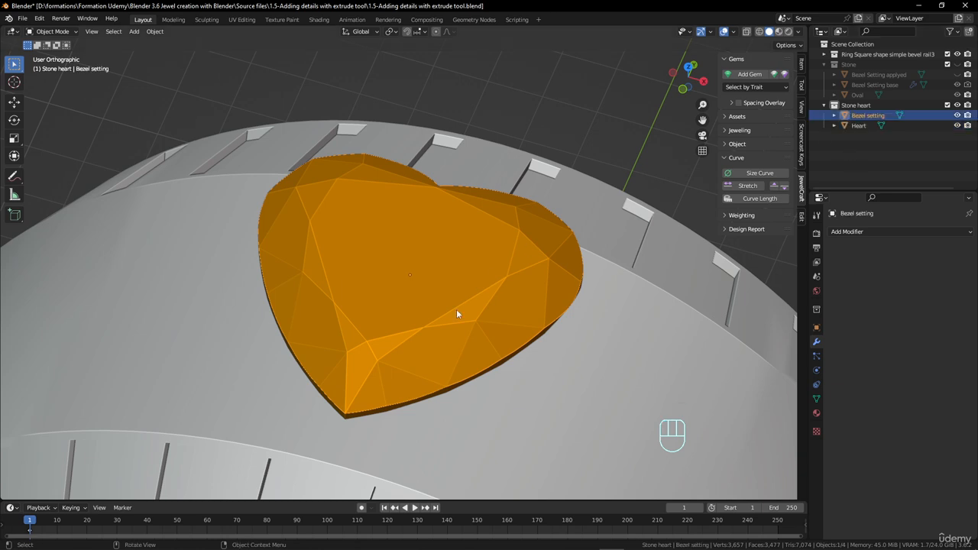
{"action": "double_click", "coordinate": [890, 114]}
{"action": "left_click", "coordinate": [891, 115]}
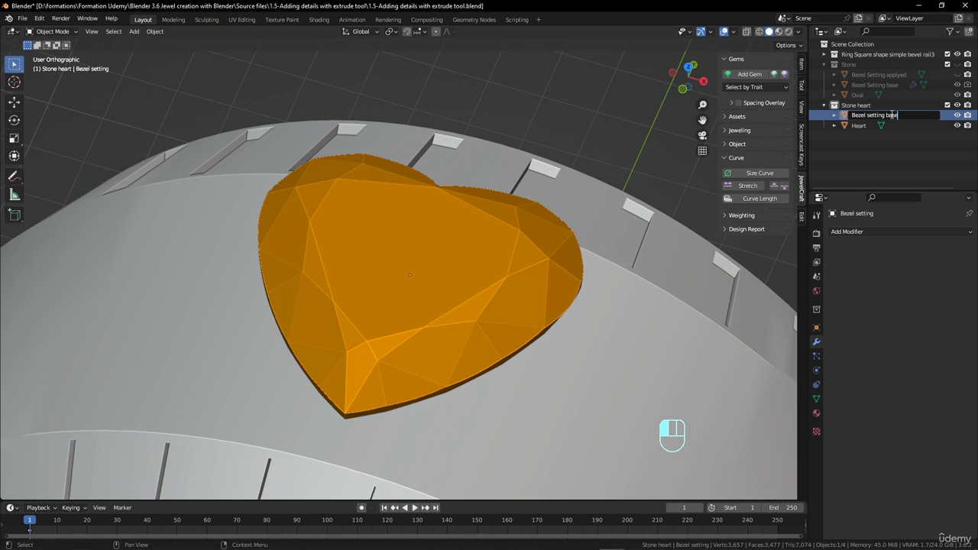
{"action": "type", "text": "base"}
{"action": "key", "text": "Return"}
Select all the outline's vertices and remove the Citrine material slot from Bezel setting base in Object Mode
{"action": "key", "text": "Tab"}
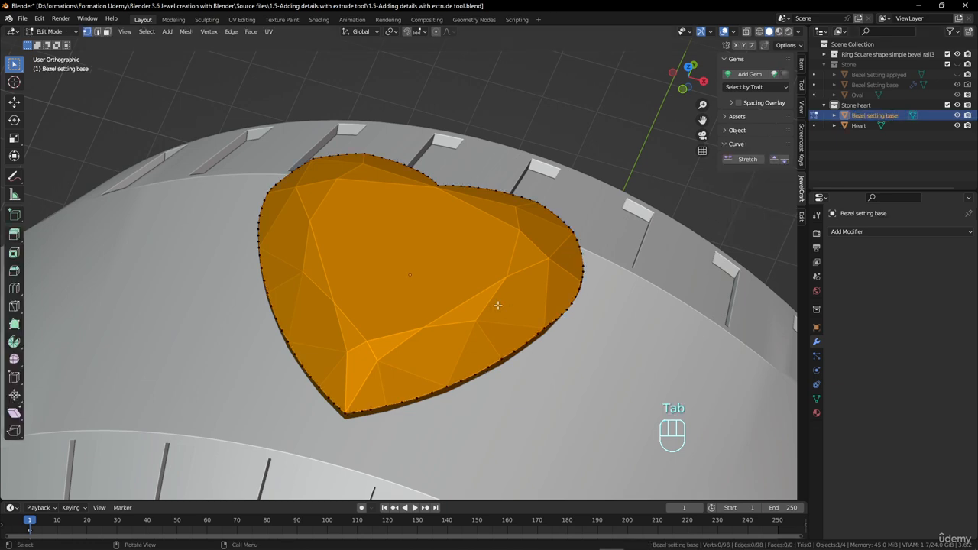
{"action": "middle_click_drag", "start_coordinate": [497, 305], "coordinate": [486, 277]}
{"action": "key", "text": "a"}
{"action": "left_click", "coordinate": [816, 412]}
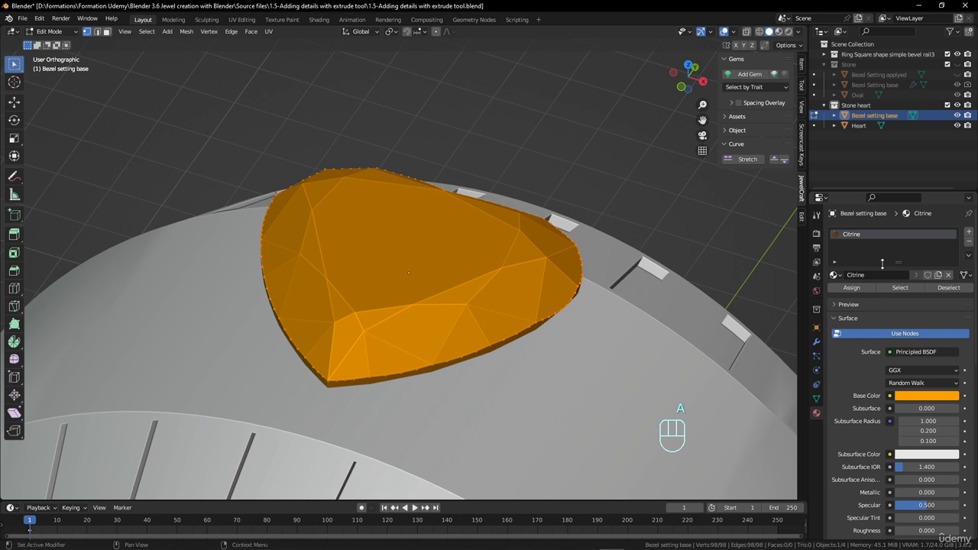
{"action": "left_click", "coordinate": [967, 243]}
{"action": "key", "text": "Tab"}
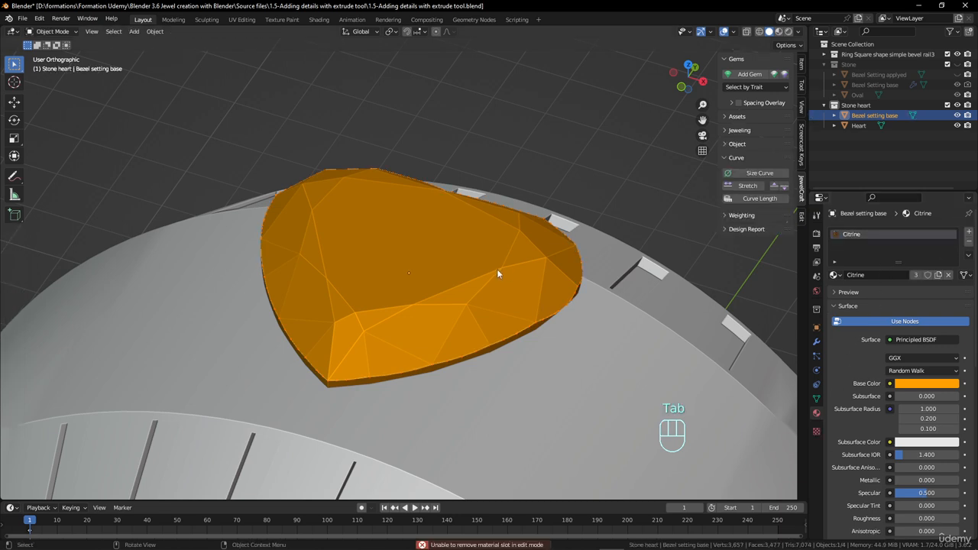
{"action": "left_click", "coordinate": [967, 242]}
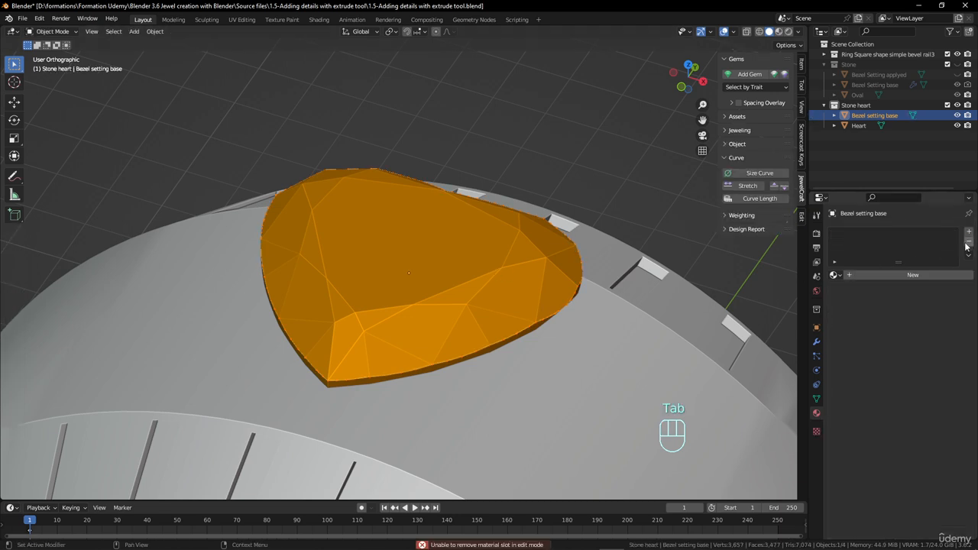
Flatten the heart outline of Bezel setting base by scaling all its vertices to 0 along Z
{"action": "key", "text": "Tab"}
{"action": "middle_click_drag", "start_coordinate": [503, 298], "coordinate": [509, 292]}
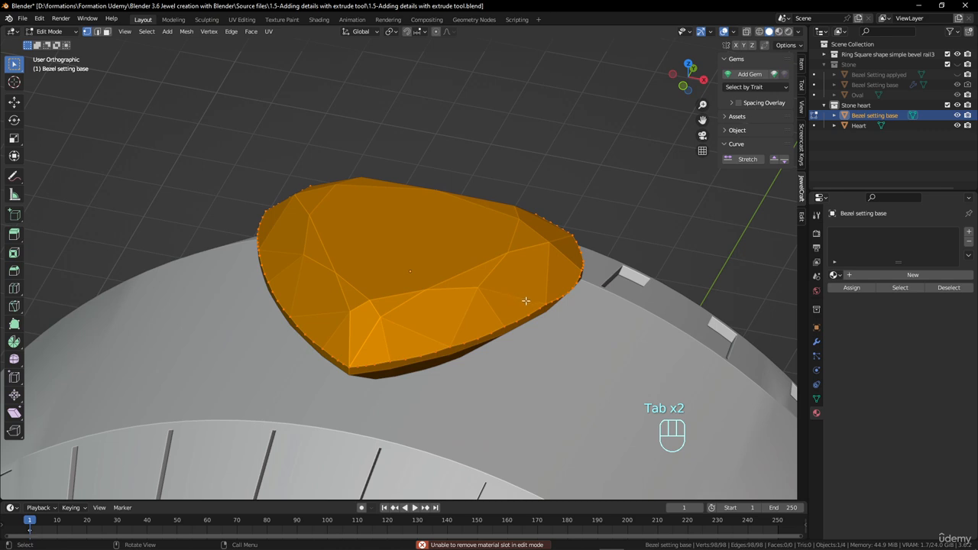
{"action": "type", "text": "sz"}
{"action": "type", "text": "0"}
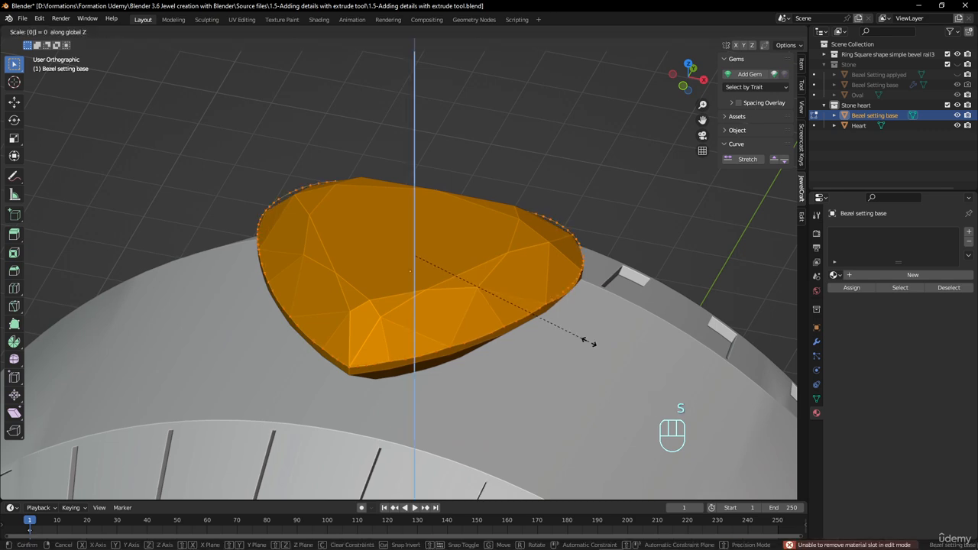
{"action": "left_click", "coordinate": [589, 341]}
{"action": "middle_click_drag", "start_coordinate": [588, 343], "coordinate": [603, 334]}
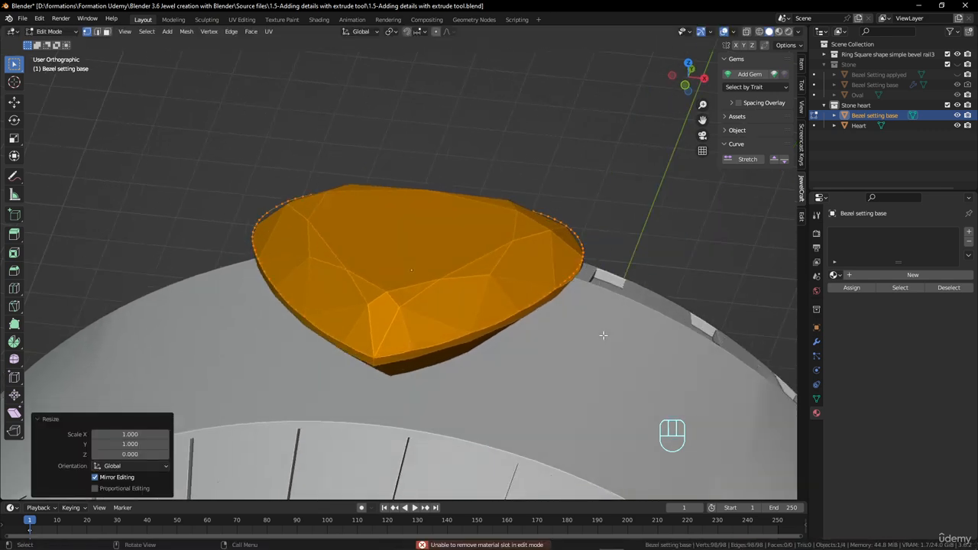
Extrude the heart outline about 1.9 mm down along Z toward the ring and select the whole bezel mesh
{"action": "key", "text": "e"}
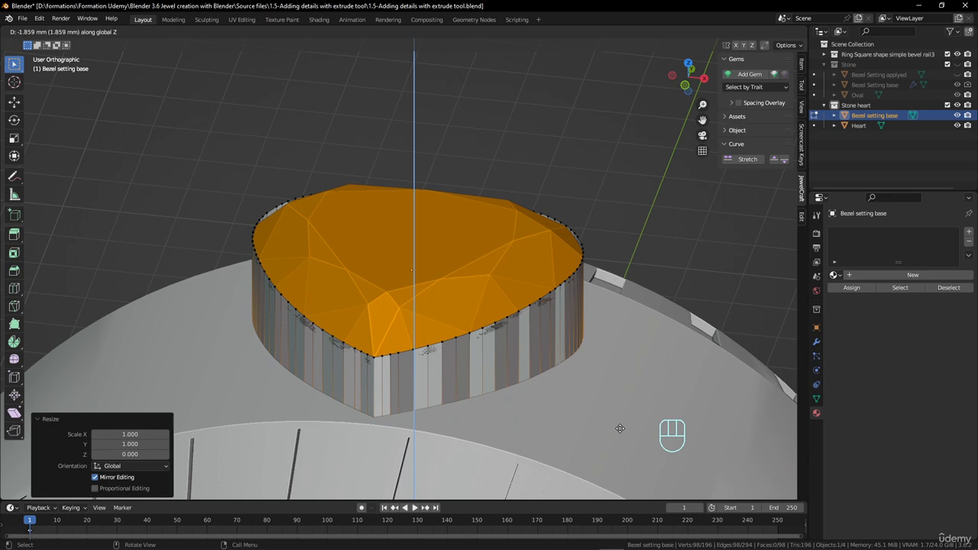
{"action": "left_click", "coordinate": [620, 434]}
{"action": "middle_click_drag", "start_coordinate": [570, 379], "coordinate": [527, 328]}
{"action": "key", "text": "a"}
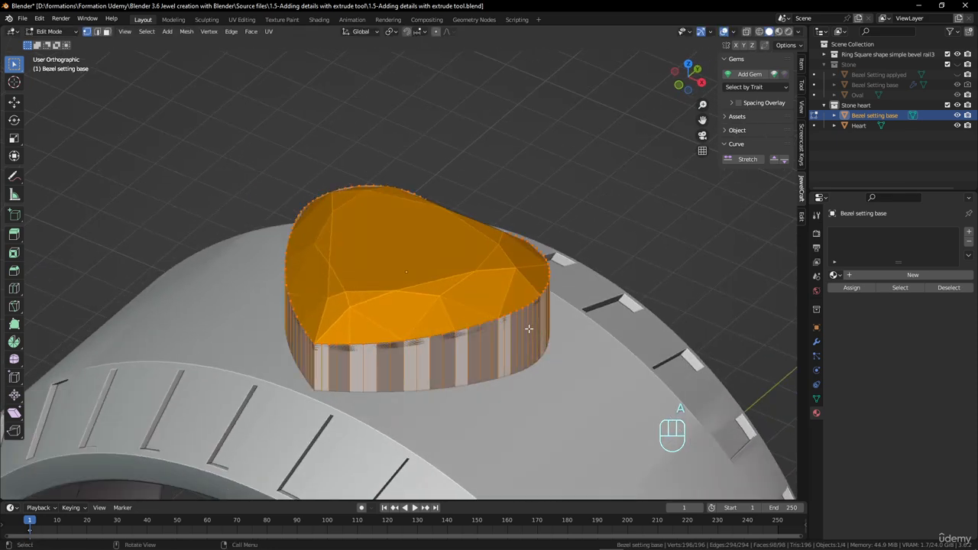
Recalculate the normals of the whole bezel mesh to face outside and return to Object Mode
{"action": "key", "text": "shift+n"}
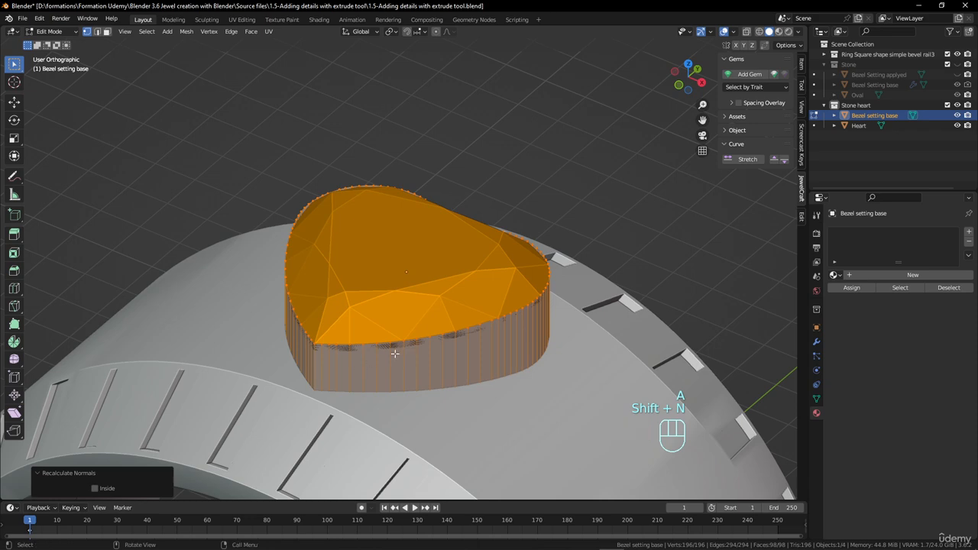
{"action": "middle_click_drag", "start_coordinate": [526, 328], "coordinate": [542, 361]}
{"action": "key", "text": "Tab"}
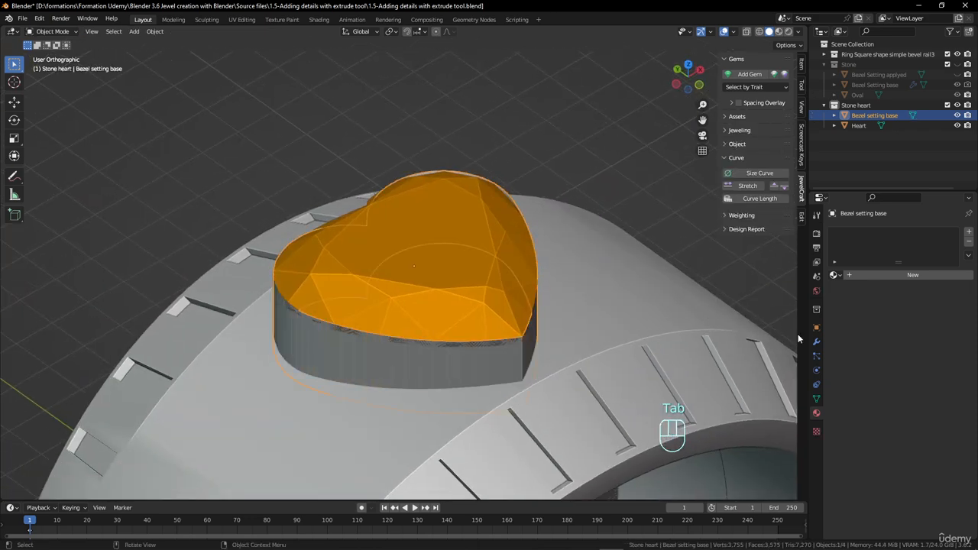
Add a Solidify modifier to Bezel setting base and set its offset to 1
{"action": "left_click", "coordinate": [816, 343]}
{"action": "left_click", "coordinate": [873, 231]}
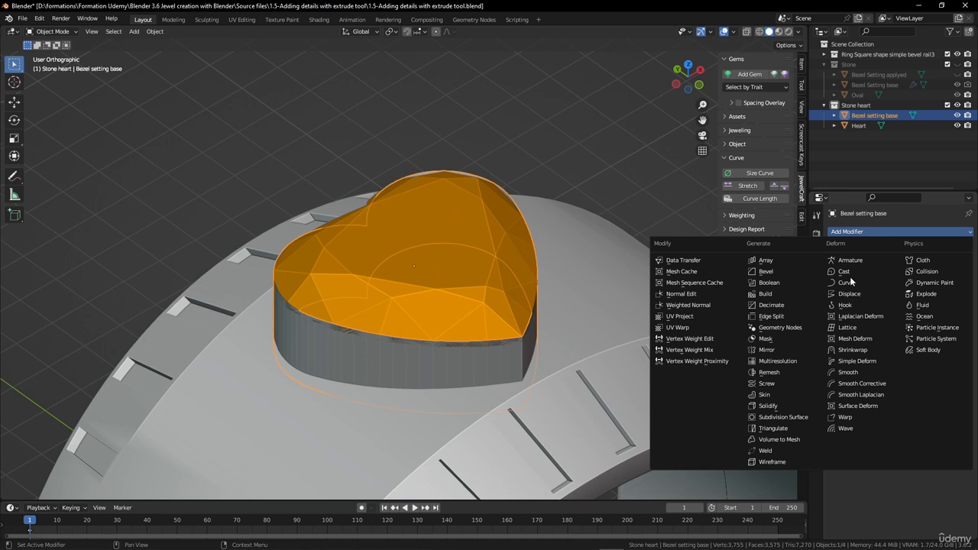
{"action": "left_click", "coordinate": [794, 409]}
{"action": "middle_click_drag", "start_coordinate": [581, 329], "coordinate": [615, 313]}
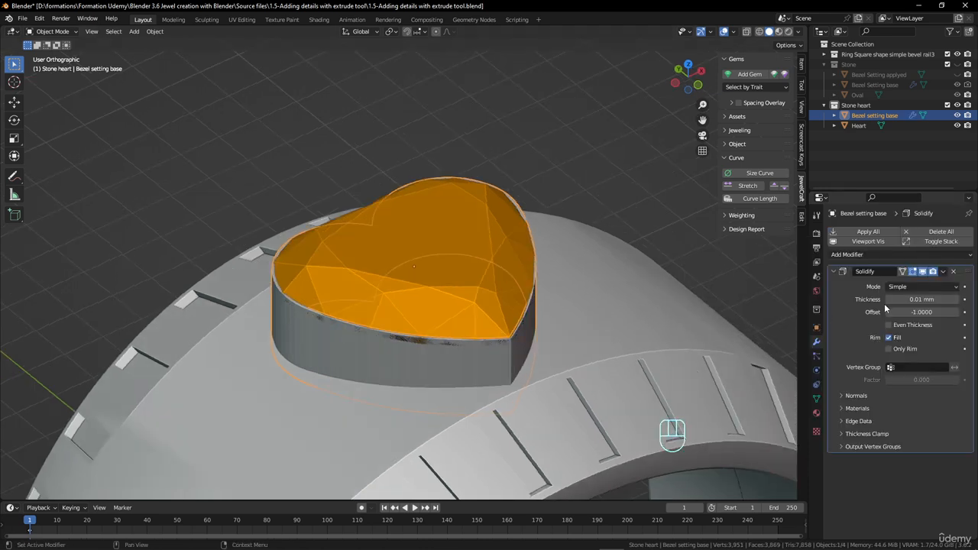
{"action": "left_click_drag", "start_coordinate": [913, 312], "coordinate": [959, 312]}
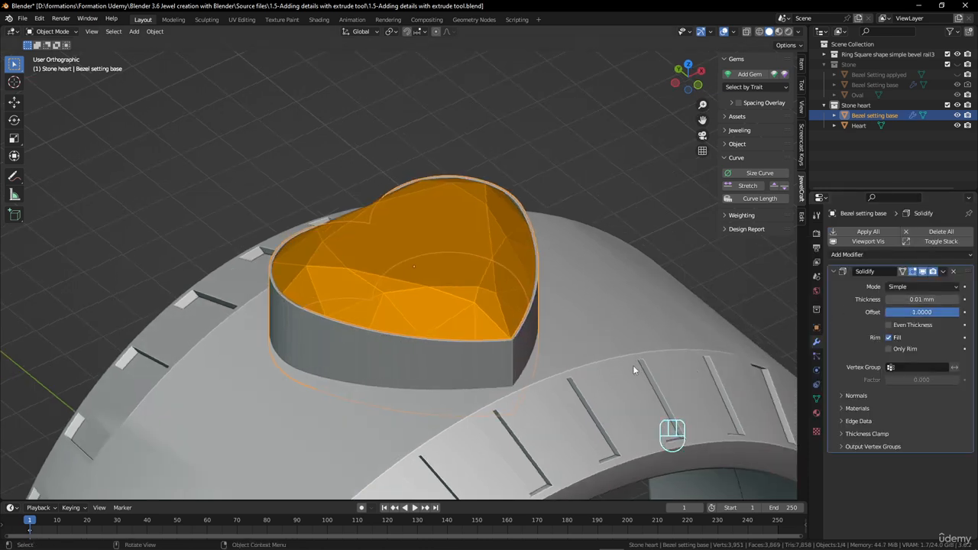
Set the Solidify thickness of the heart bezel wall to 0.041 mm
{"action": "scroll", "coordinate": [577, 357], "scroll_direction": "up", "scroll_amount": 2}
{"action": "middle_click_drag", "start_coordinate": [577, 358], "coordinate": [581, 367]}
{"action": "left_click_drag", "start_coordinate": [922, 299], "coordinate": [951, 299]}
Examine the thickened bezel rim around the gem, especially the inner corner at the heart's notch
{"action": "middle_click_drag", "start_coordinate": [428, 347], "coordinate": [537, 368]}
{"action": "scroll", "coordinate": [427, 370], "scroll_direction": "up", "scroll_amount": 4}
{"action": "middle_click_drag", "start_coordinate": [328, 342], "coordinate": [452, 358], "text": "shift"}
{"action": "scroll", "coordinate": [443, 338], "scroll_direction": "up", "scroll_amount": 5}
{"action": "middle_click_drag", "start_coordinate": [440, 337], "coordinate": [513, 282]}
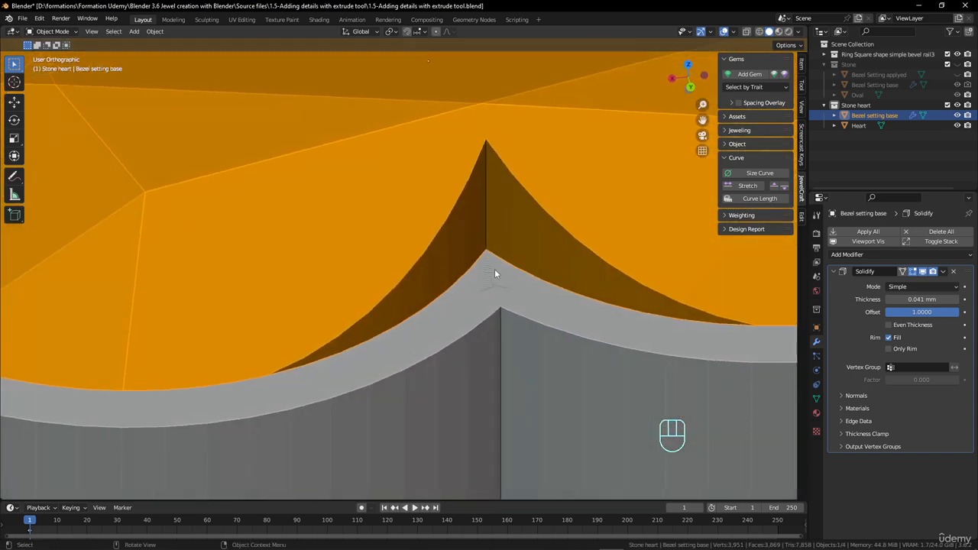
{"action": "scroll", "coordinate": [496, 297], "scroll_direction": "down", "scroll_amount": 4}
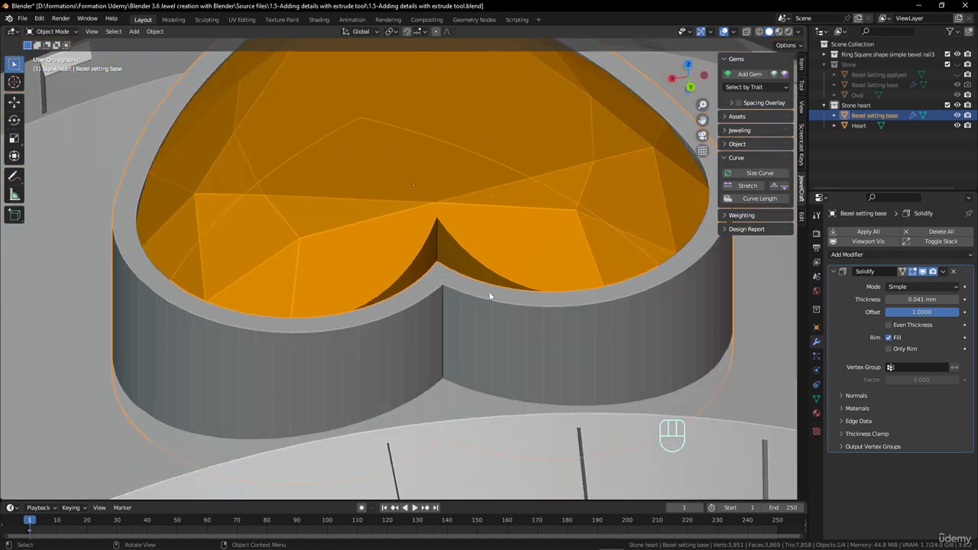
{"action": "scroll", "coordinate": [492, 294], "scroll_direction": "up", "scroll_amount": 4}
{"action": "scroll", "coordinate": [468, 275], "scroll_direction": "down", "scroll_amount": 2}
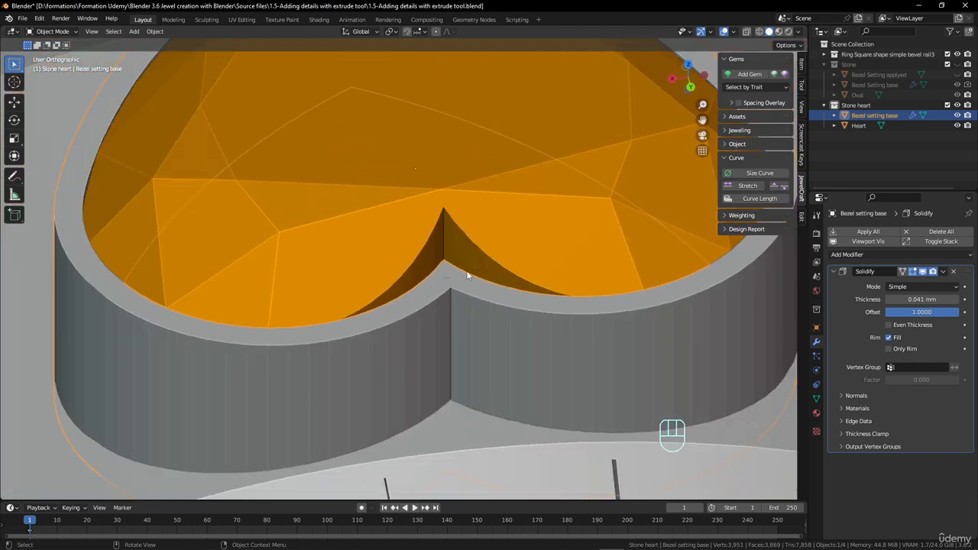
{"action": "scroll", "coordinate": [477, 303], "scroll_direction": "up", "scroll_amount": 6}
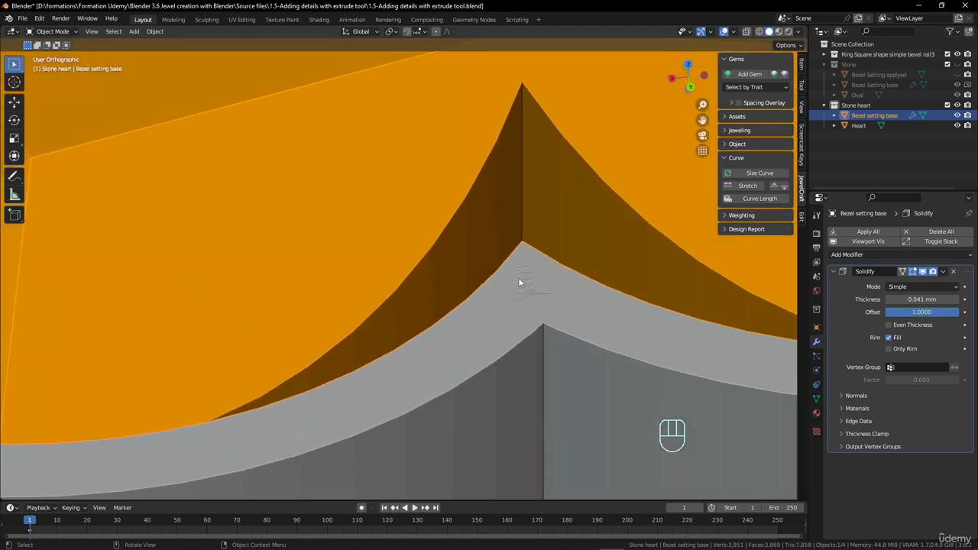
{"action": "scroll", "coordinate": [535, 290], "scroll_direction": "down", "scroll_amount": 6}
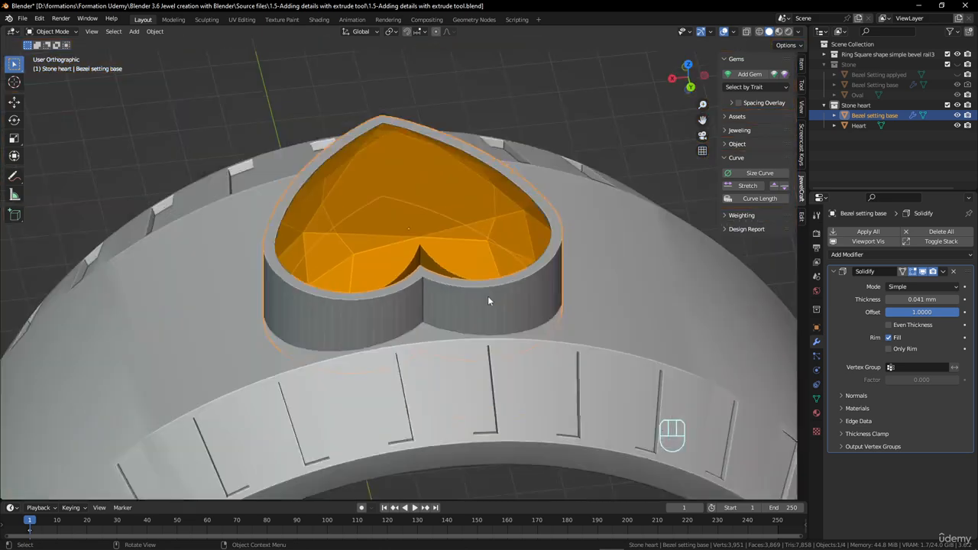
Add a Bevel modifier after Solidify on Bezel setting base and check the rounded rim edges
{"action": "middle_click_drag", "start_coordinate": [488, 295], "coordinate": [350, 363]}
{"action": "left_click", "coordinate": [937, 256]}
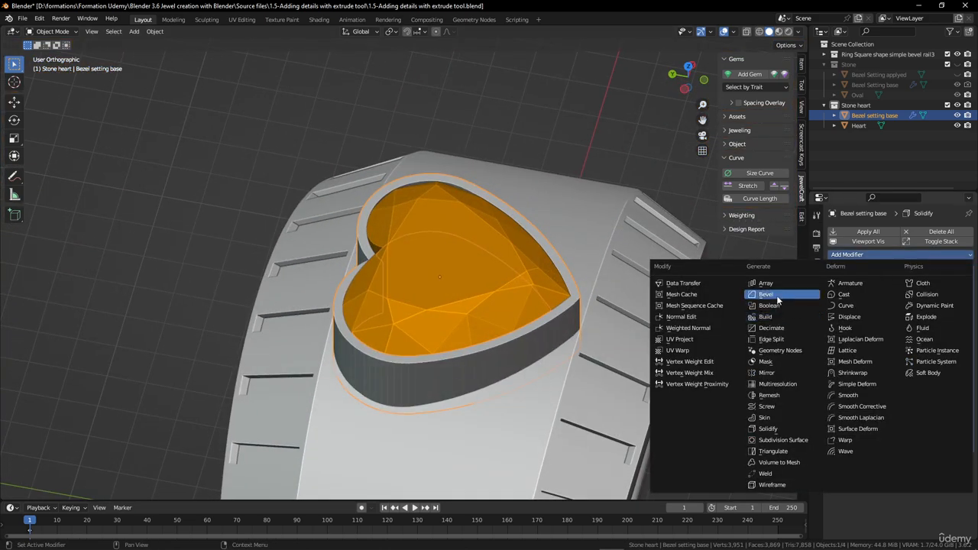
{"action": "left_click", "coordinate": [777, 297]}
{"action": "mouse_move", "coordinate": [470, 302]}
{"action": "middle_mouse_down"}
{"action": "mouse_move", "coordinate": [484, 298]}
{"action": "mouse_move", "coordinate": [468, 305]}
{"action": "mouse_move", "coordinate": [418, 285]}
{"action": "mouse_move", "coordinate": [291, 280]}
{"action": "mouse_move", "coordinate": [481, 321]}
{"action": "mouse_move", "coordinate": [467, 314]}
{"action": "mouse_move", "coordinate": [521, 307]}
{"action": "mouse_move", "coordinate": [537, 340]}
{"action": "mouse_move", "coordinate": [472, 277]}
{"action": "mouse_move", "coordinate": [332, 298]}
{"action": "mouse_move", "coordinate": [324, 334]}
{"action": "mouse_move", "coordinate": [294, 287]}
{"action": "mouse_move", "coordinate": [230, 265]}
{"action": "mouse_move", "coordinate": [248, 279]}
{"action": "mouse_move", "coordinate": [442, 278]}
{"action": "mouse_move", "coordinate": [492, 303]}
{"action": "mouse_move", "coordinate": [485, 310]}
{"action": "middle_mouse_up"}
{"action": "scroll", "coordinate": [458, 301], "scroll_direction": "up", "scroll_amount": 5}
{"action": "scroll", "coordinate": [483, 303], "scroll_direction": "down", "scroll_amount": 3}
Apply Shade Smooth to the Bezel setting base object
{"action": "right_click", "coordinate": [513, 301]}
{"action": "left_click", "coordinate": [512, 300]}
{"action": "right_click", "coordinate": [510, 306]}
{"action": "left_click", "coordinate": [505, 293]}
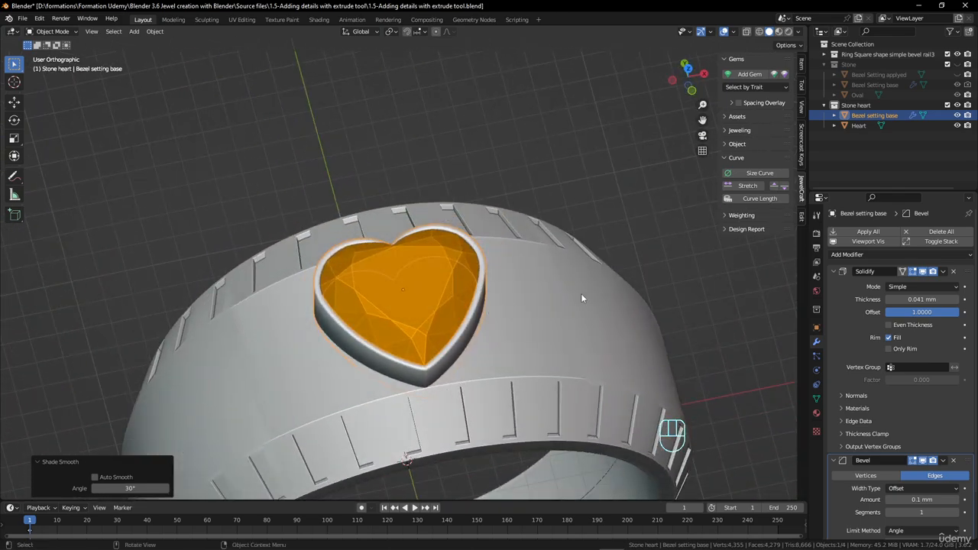